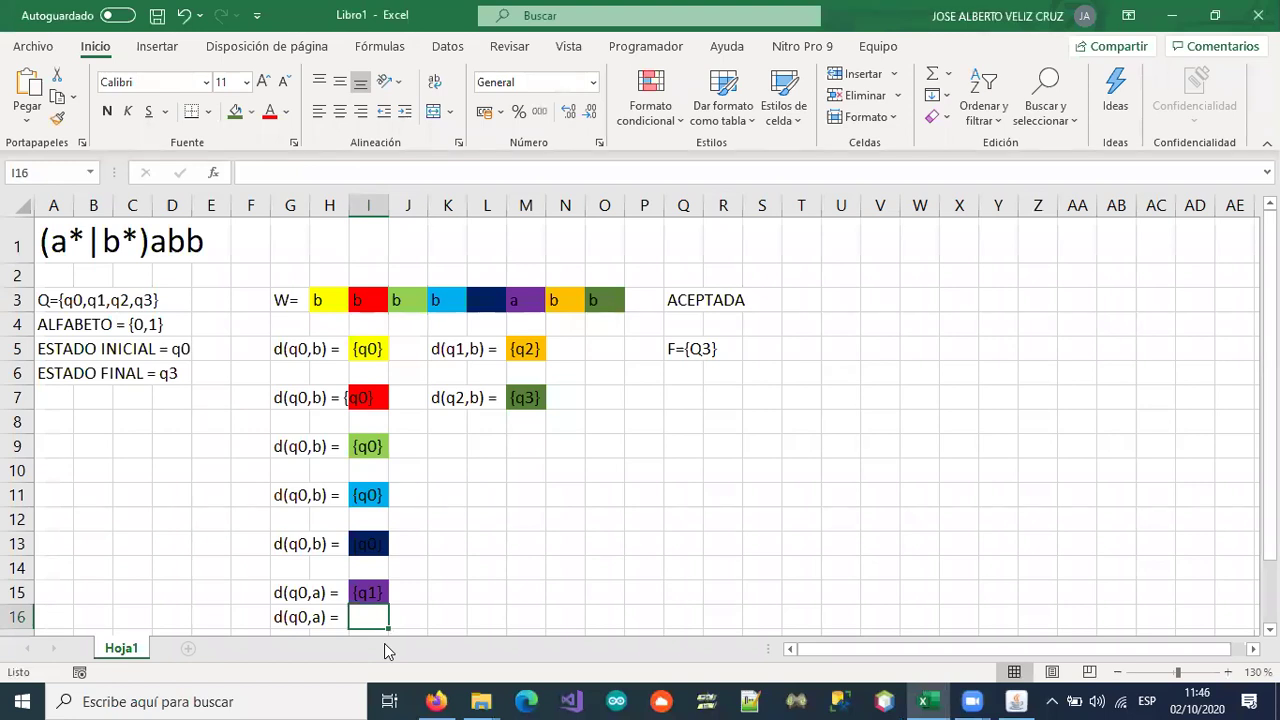
- Delete the duplicate "d(q0,a) =" label from cell G16
key("Left")
key("Left")
key("Right")
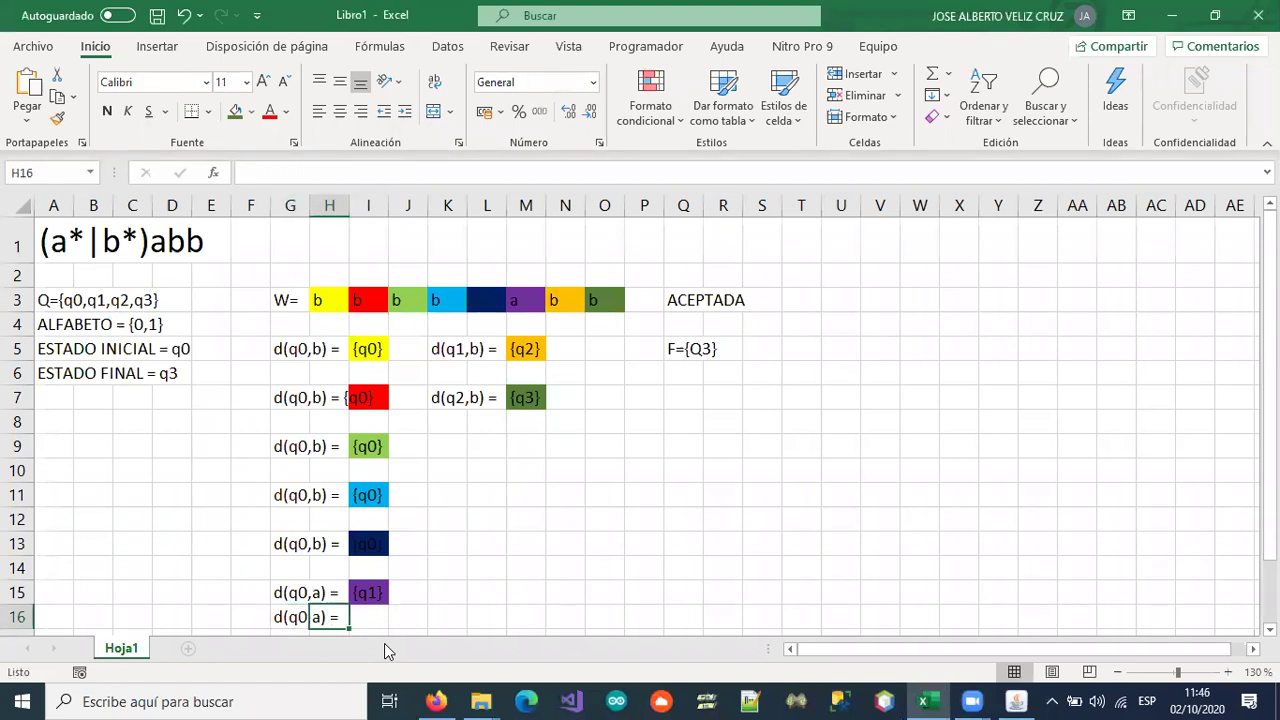
key("Left")
key("Delete")
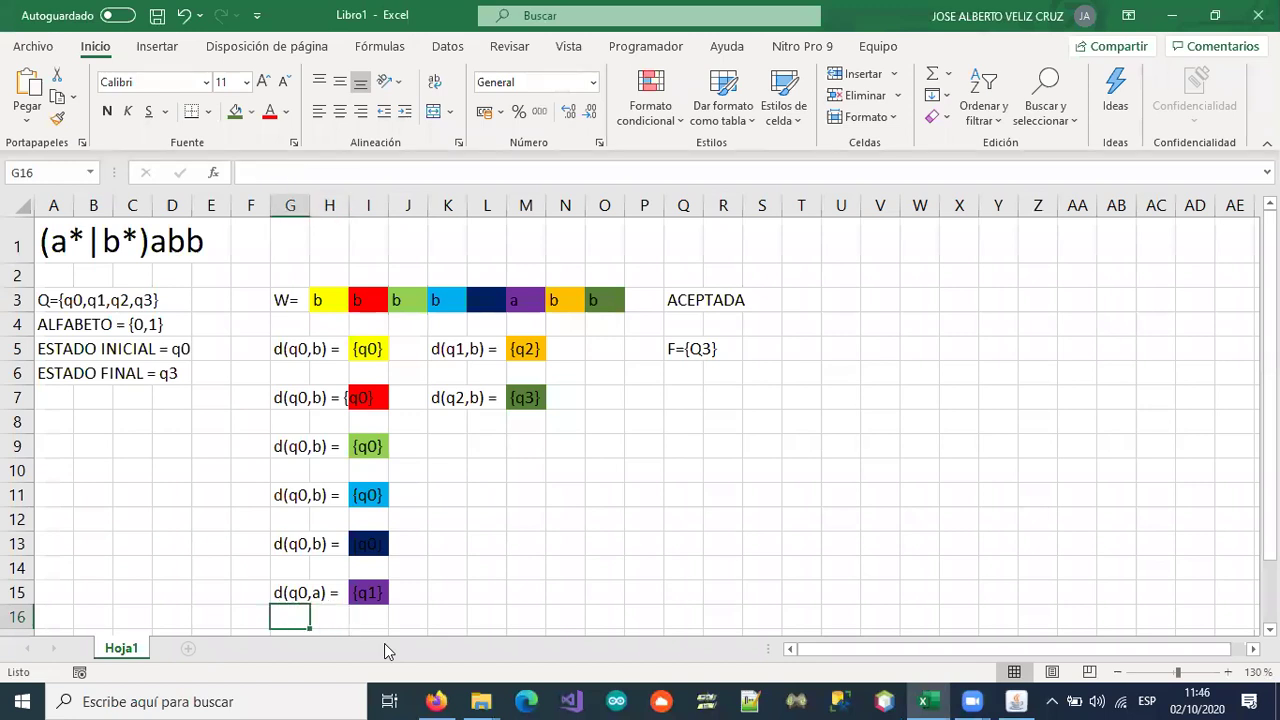
- Change the d(q0,a) result in cell I15 to {q0,q1}
key("Up")
key("Right")
key("Right")
key("F2")
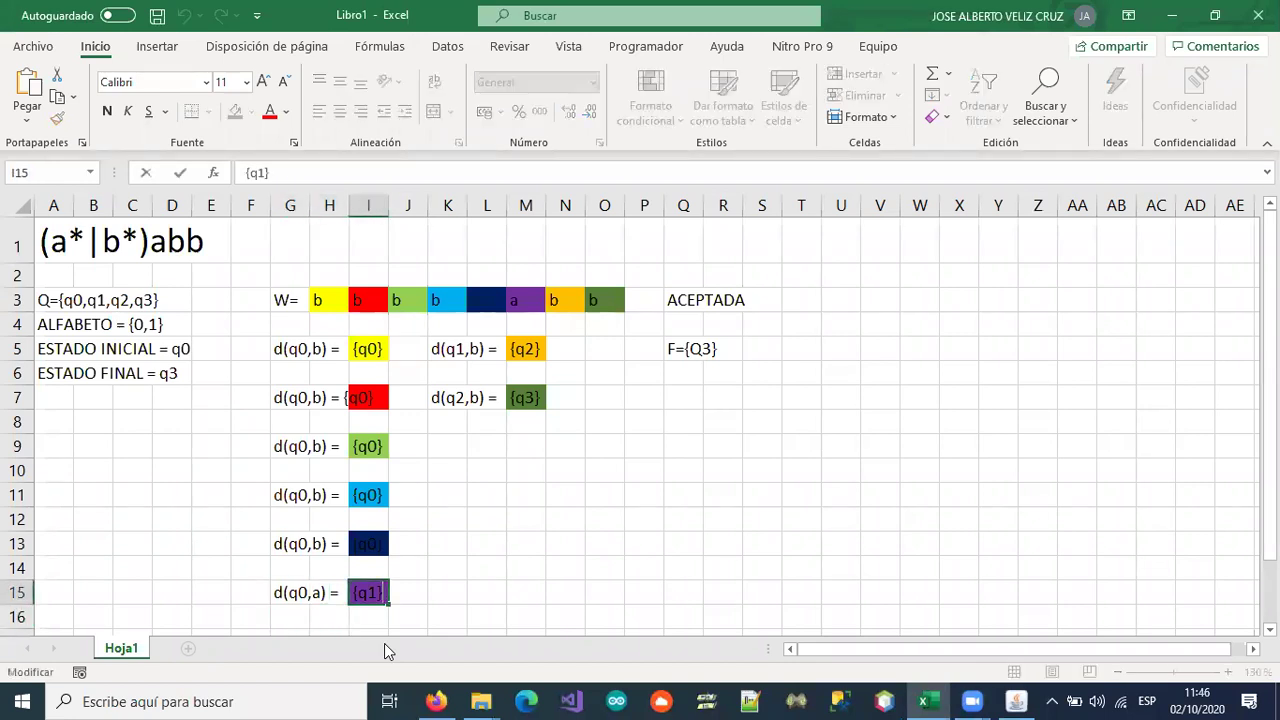
type("q0")
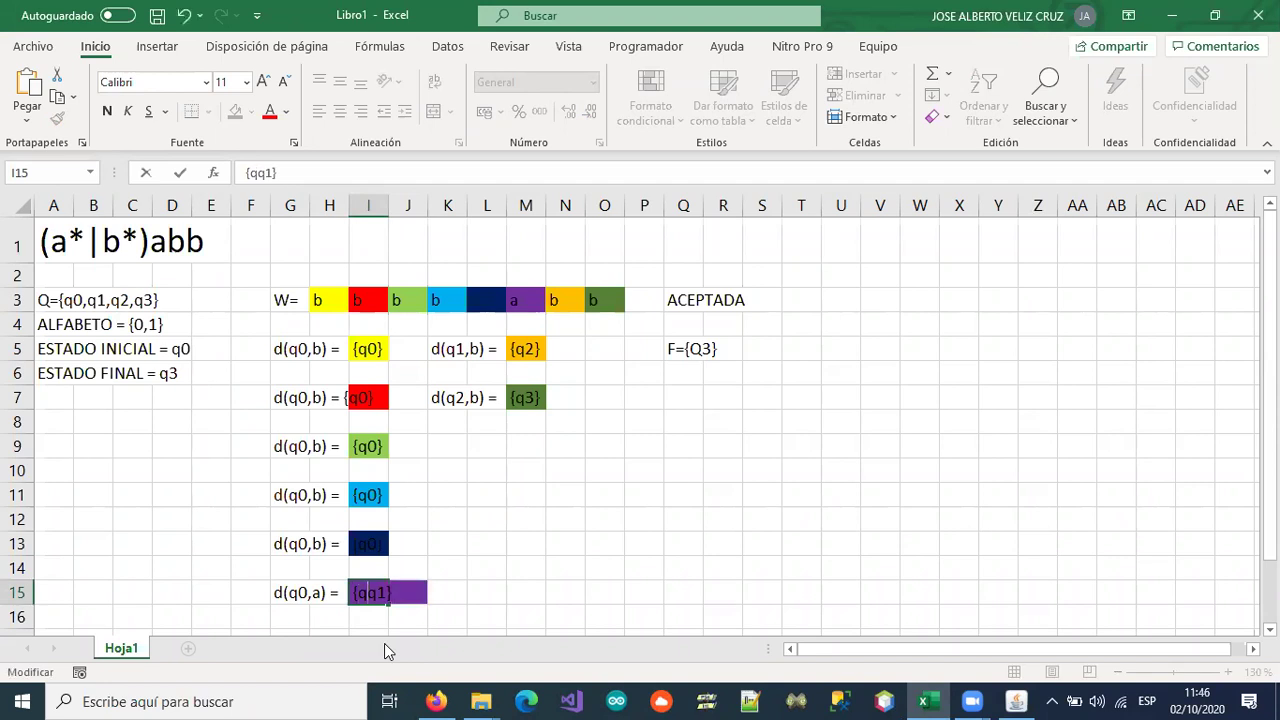
type(",")
key("Return")
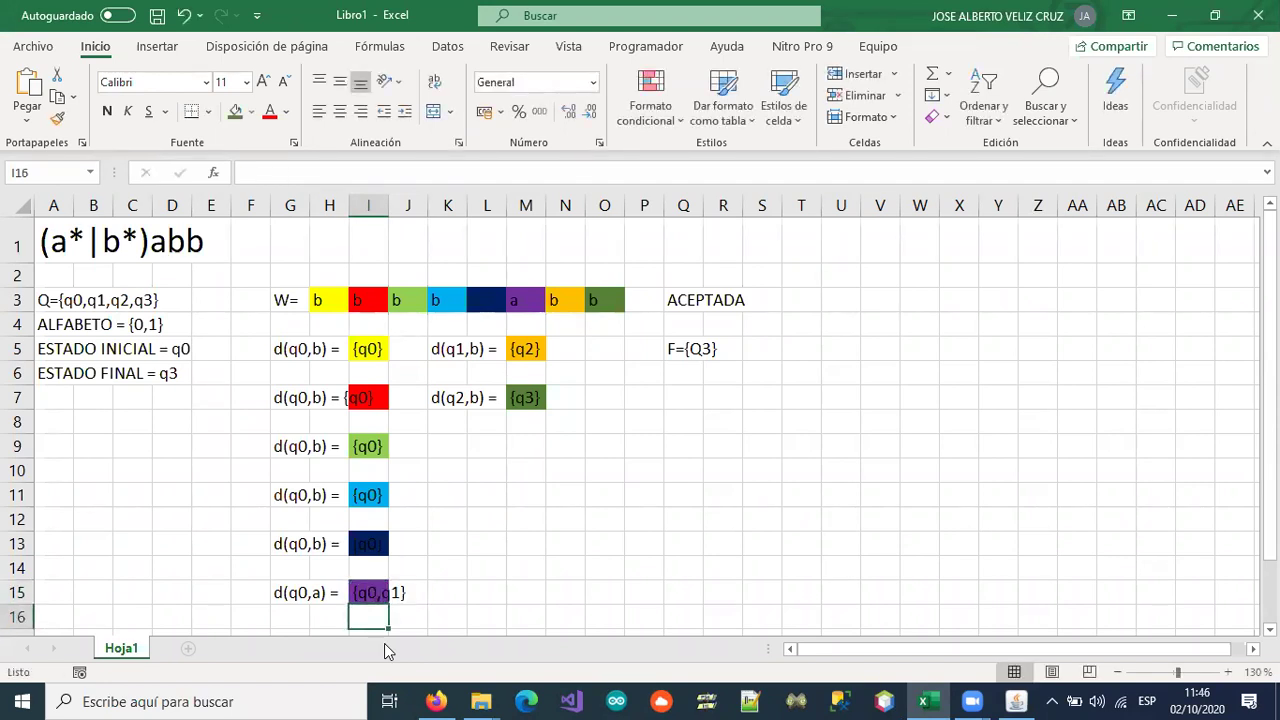
- Review the listed transitions, from the d(q0,a) result in row 15 up to the d(q1,b) and d(q2,b) entries
key("Up")
key("Right")
key("Left")
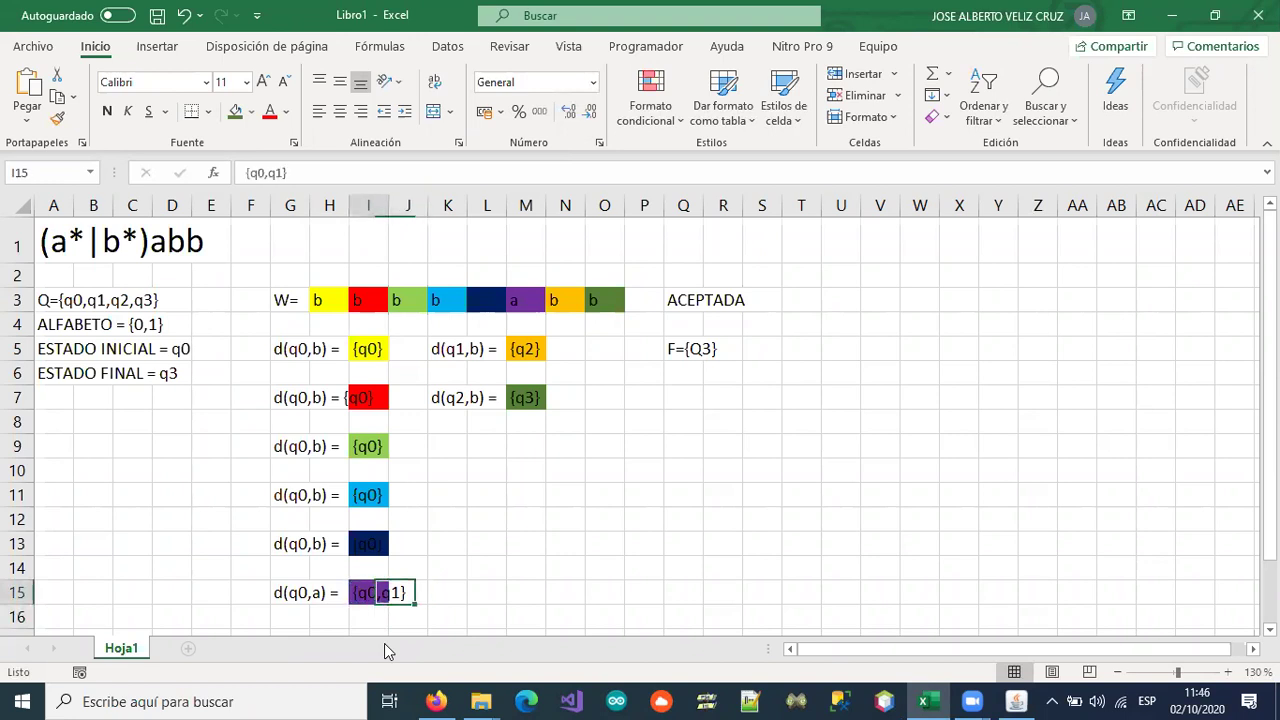
key("Right")
key("Up")
key("Up")
key("Up")
key("Up")
key("Up")
key("Up")
key("Up")
key("Up")
key("Up")
key("Up")
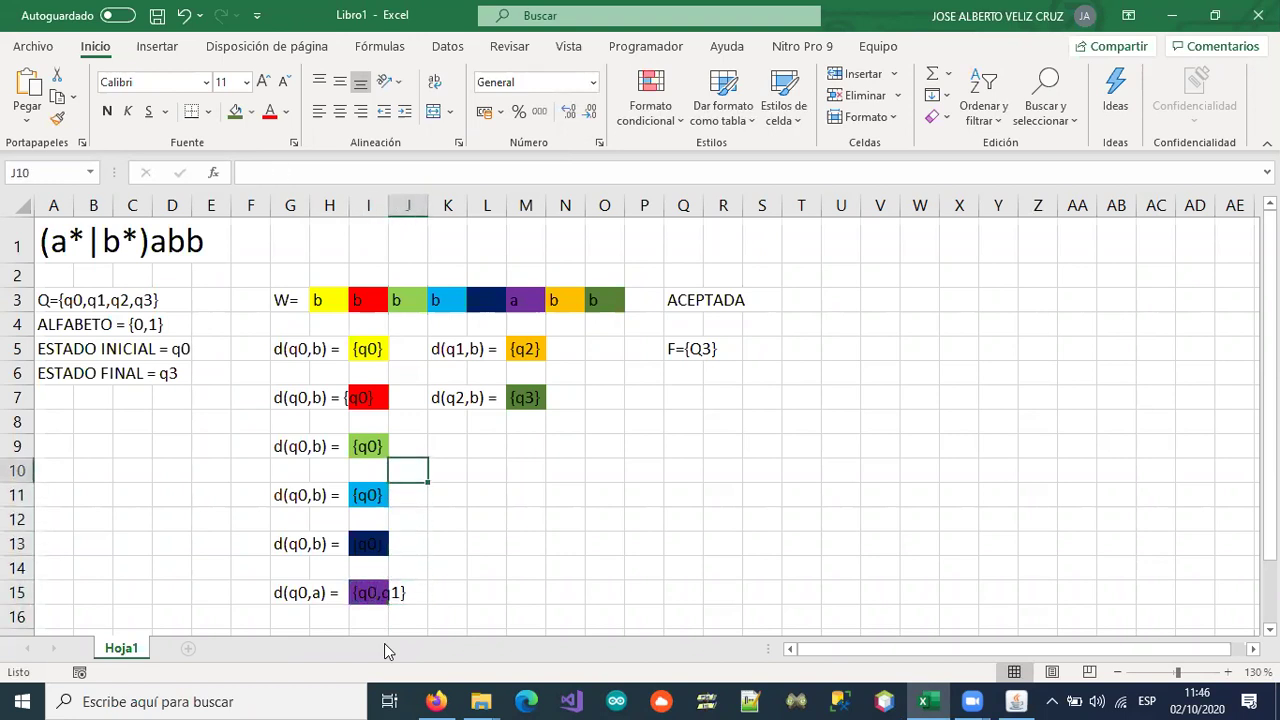
key("Right")
key("Down")
key("Down")
key("Down")
key("Down")
key("Down")
key("Down")
key("Down")
key("Down")
key("Down")
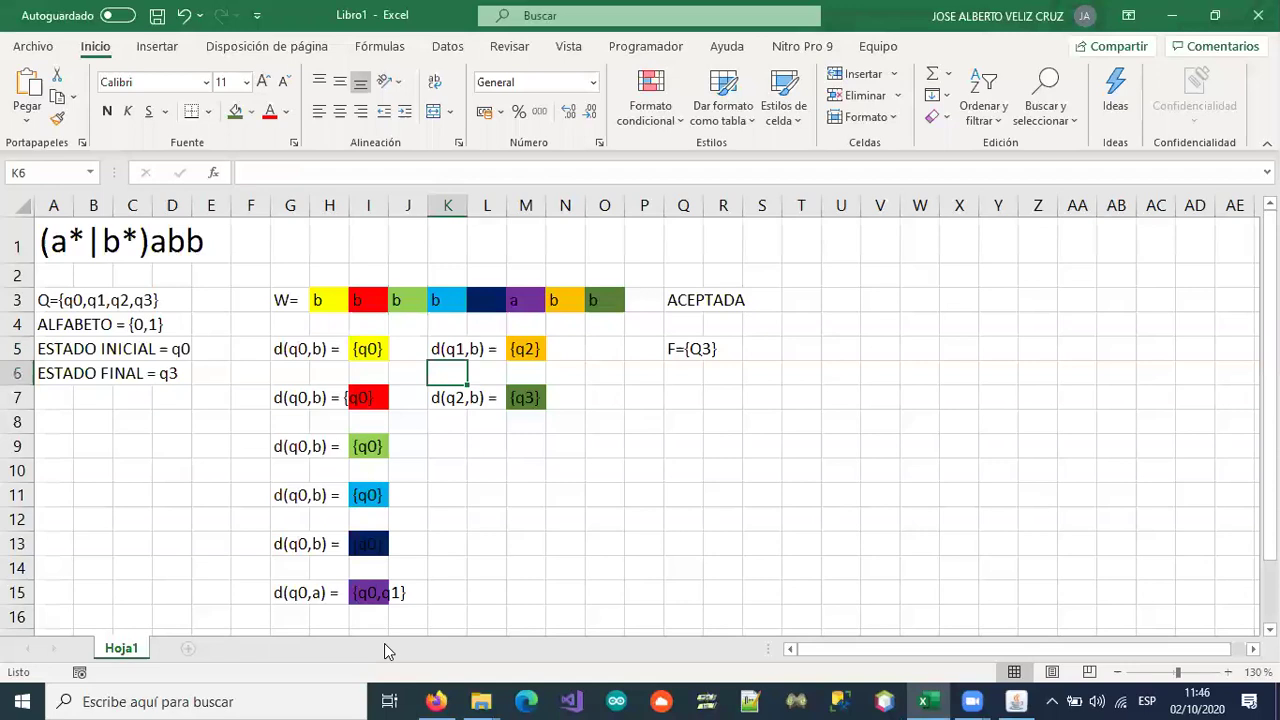
- Enter the label "d(q0,a) =" in cell G17, below the existing transitions
key("Left")
key("Left")
key("Down")
key("Down")
key("Down")
key("Left")
key("Up")
key("Left")
key("Down")
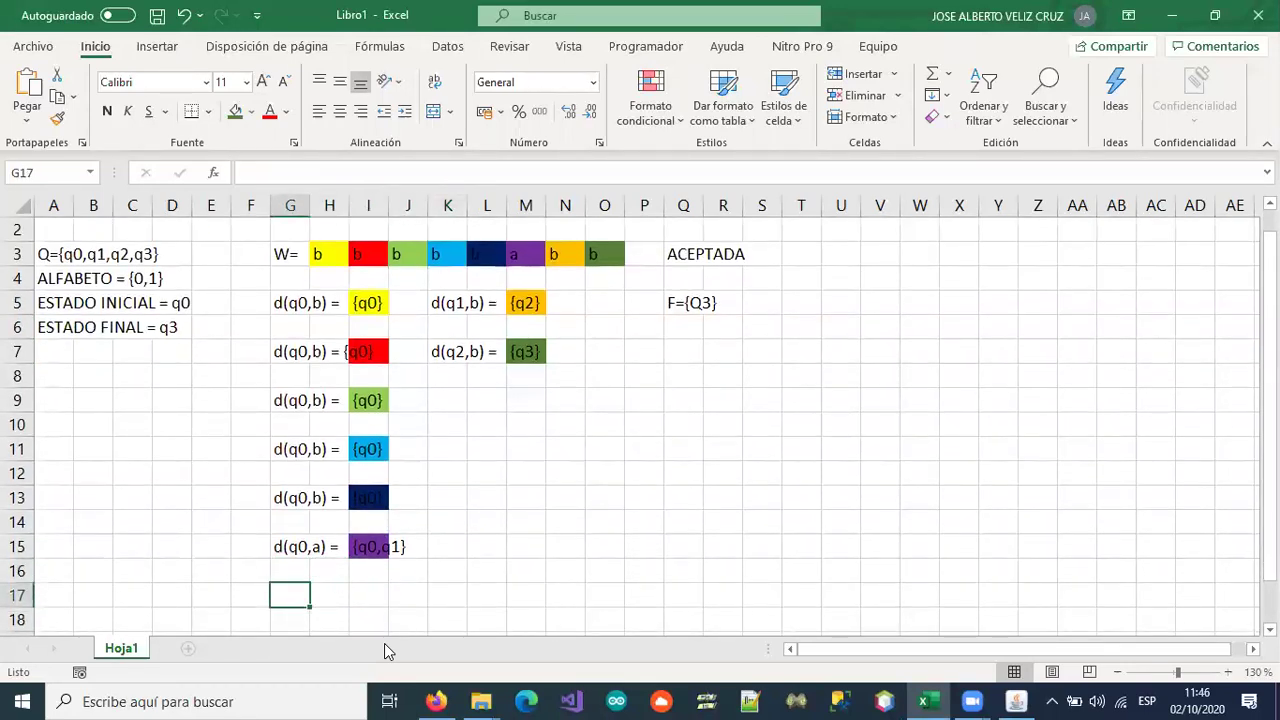
type("d(")
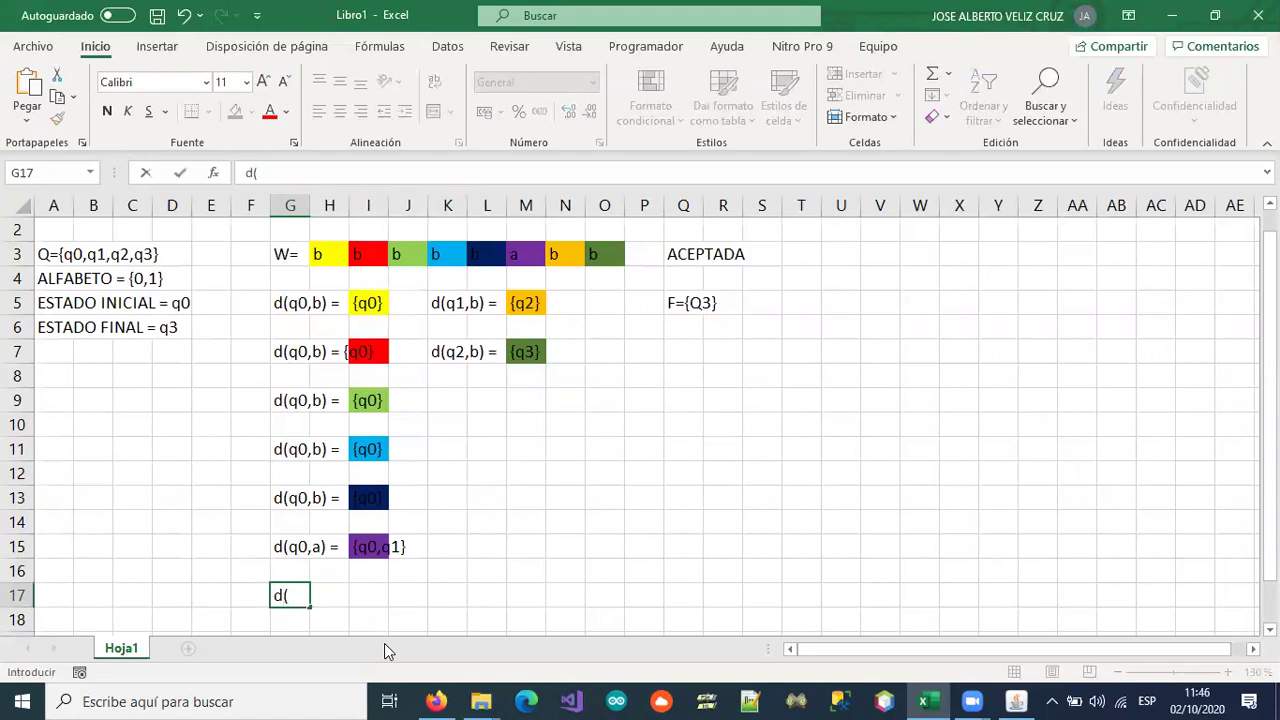
type("q0,a) =")
key("Tab")
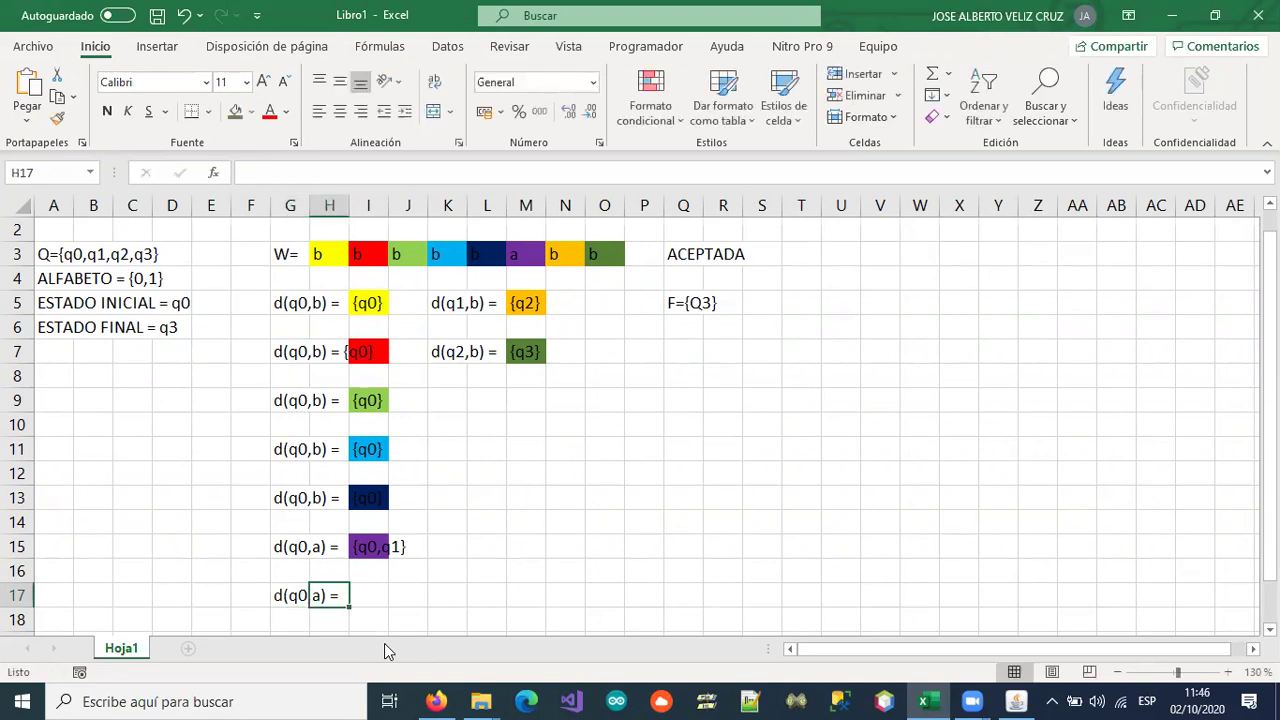
key("Tab")
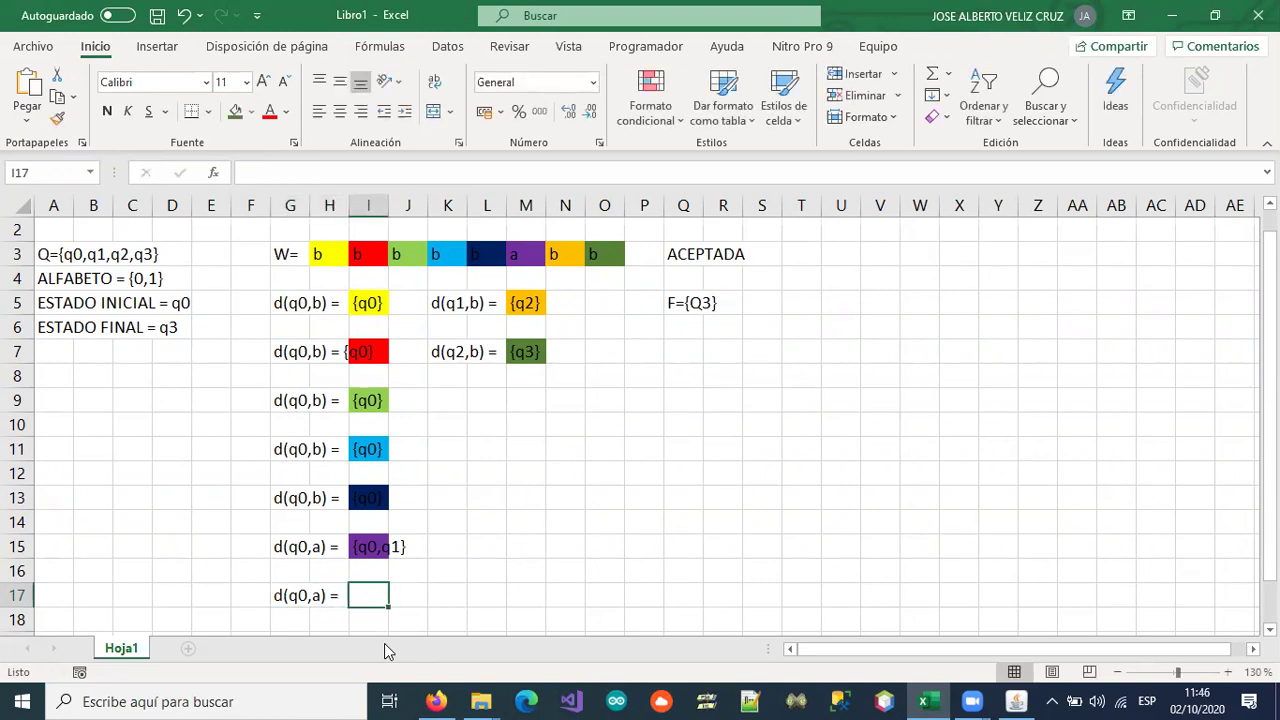
- Change the symbol in the G17 label so that it reads "d(q0,b) ="
key("Left")
key("Left")
key("Right")
key("Left")
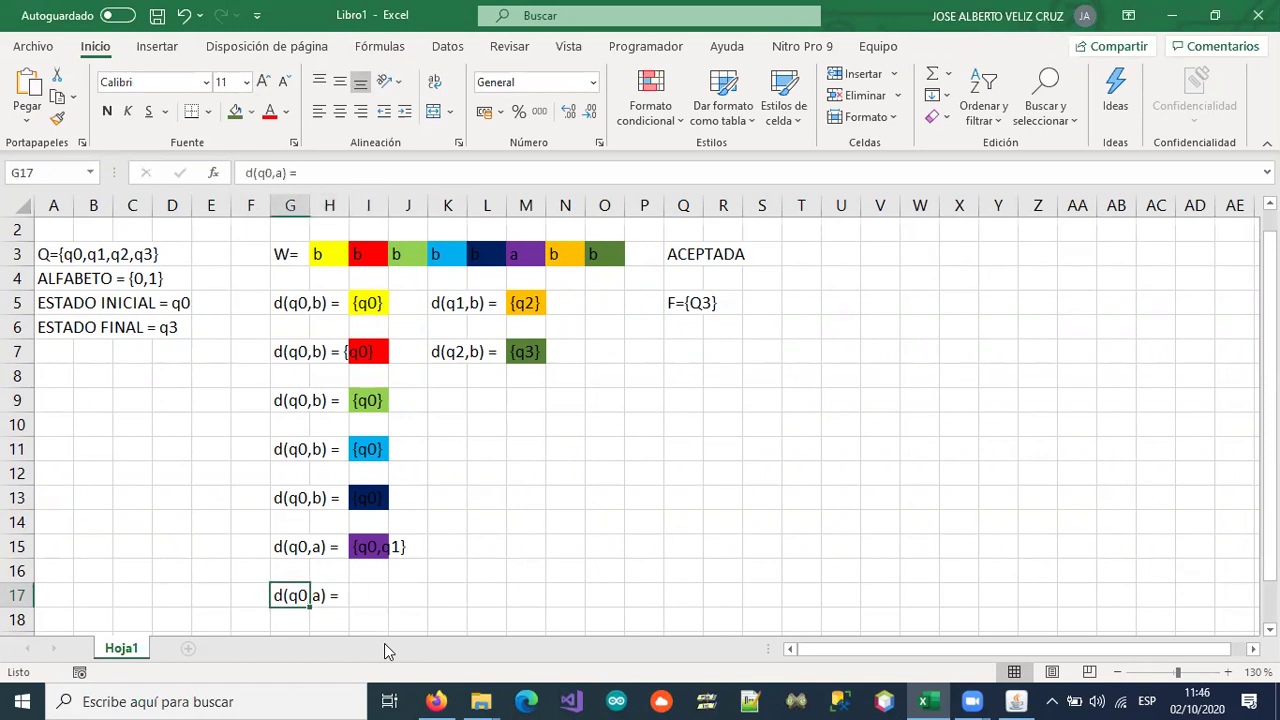
key("F2")
key("Left")
key("Left")
key("Left")
key("BackSpace")
type("b")
key("Return")
- Enter {q0} as the d(q0,b) result in cell I17 and fill the cell with orange
key("Up")
key("Right")
key("Right")
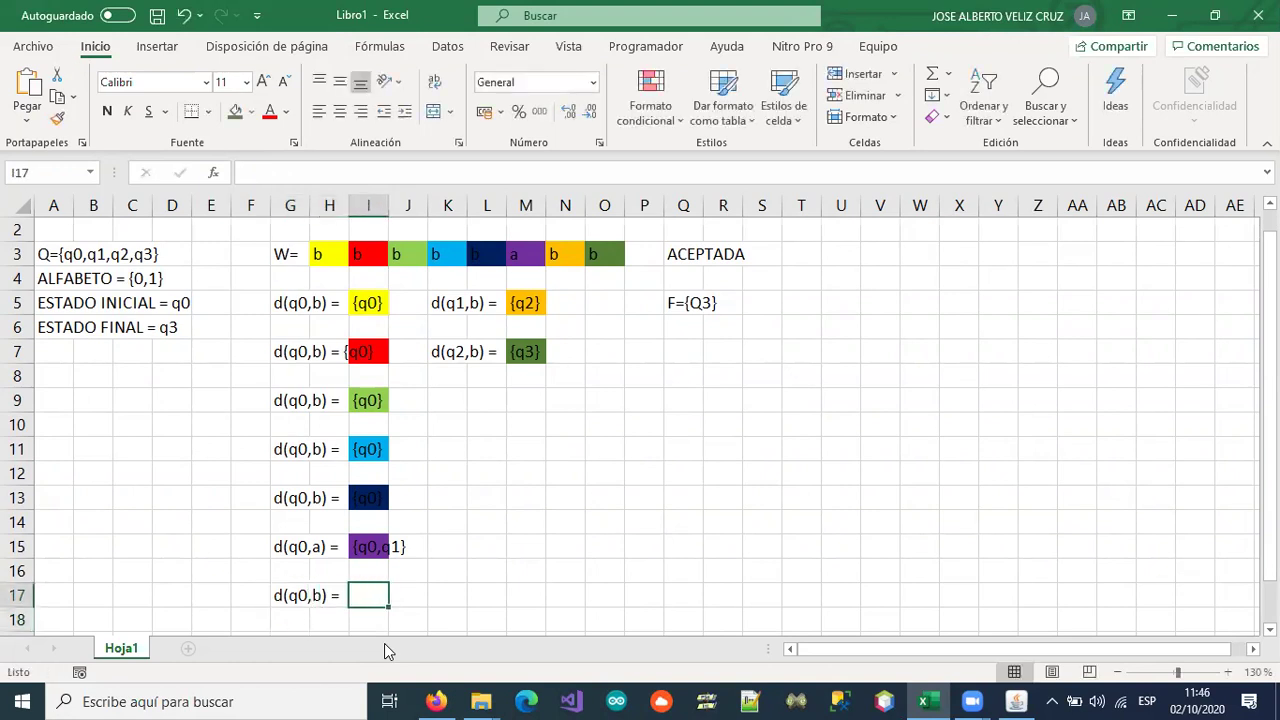
type("{")
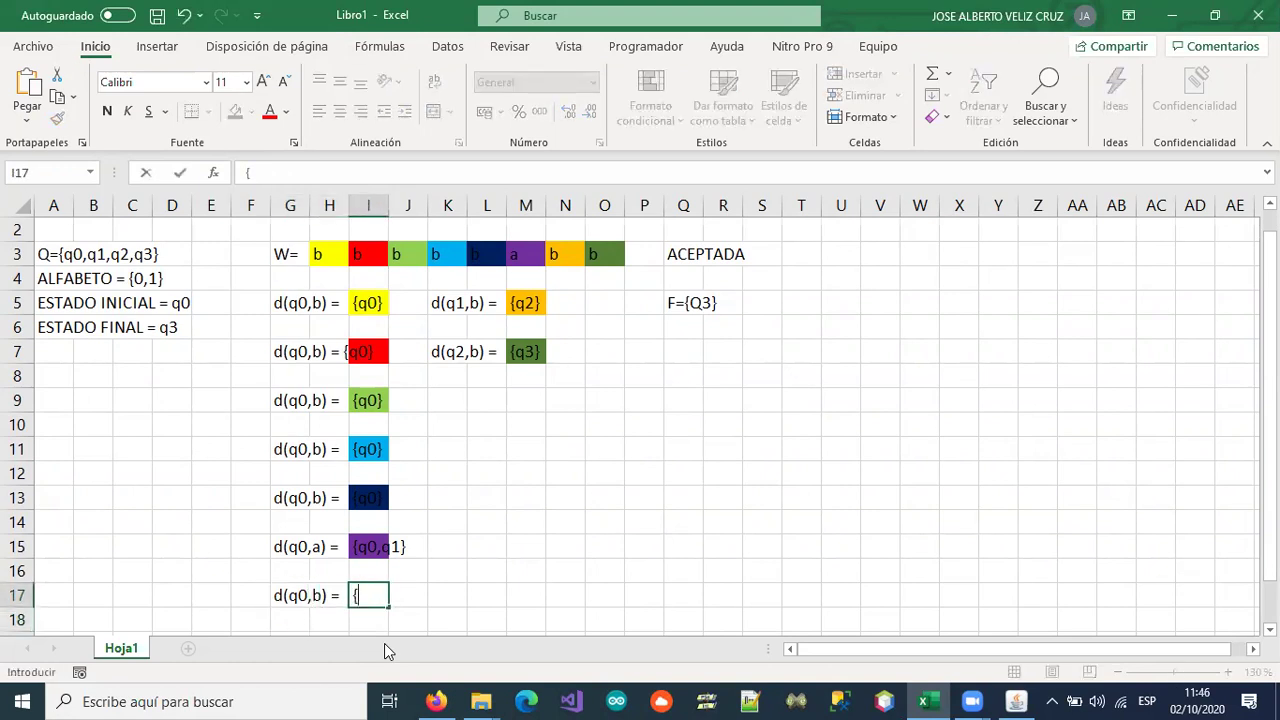
type("q0}")
left_click(440, 588)
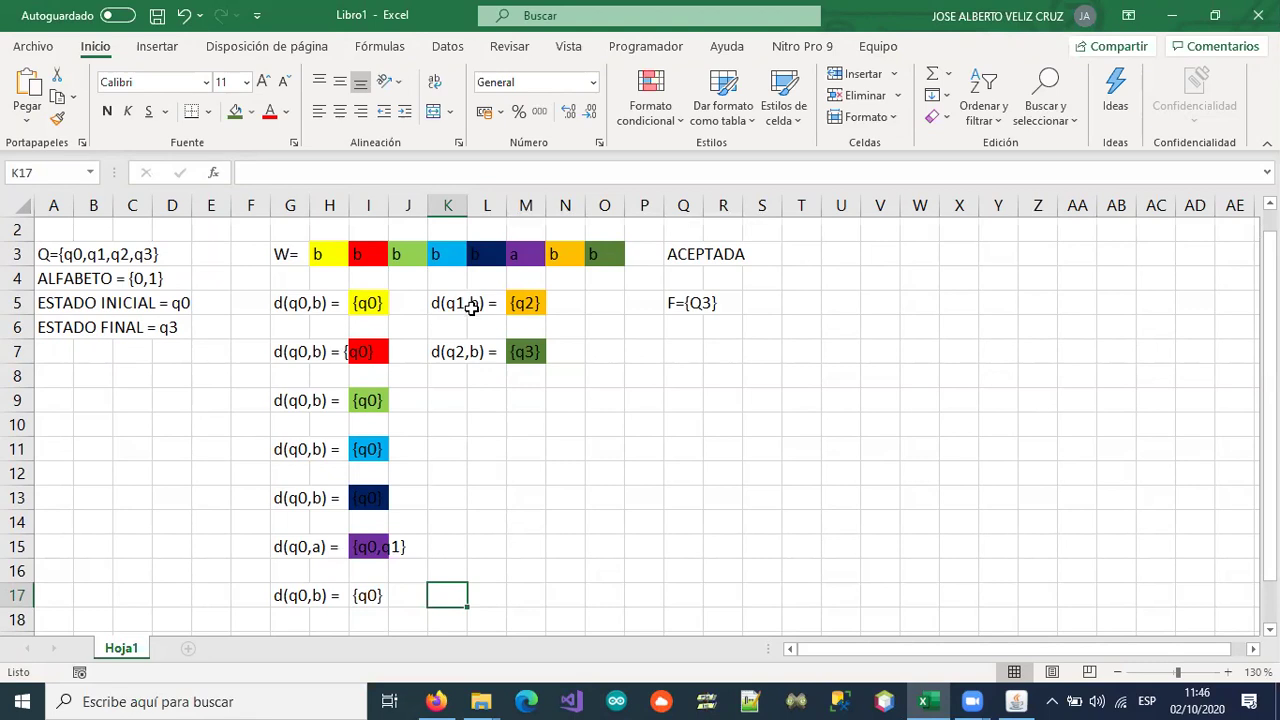
left_click(383, 596)
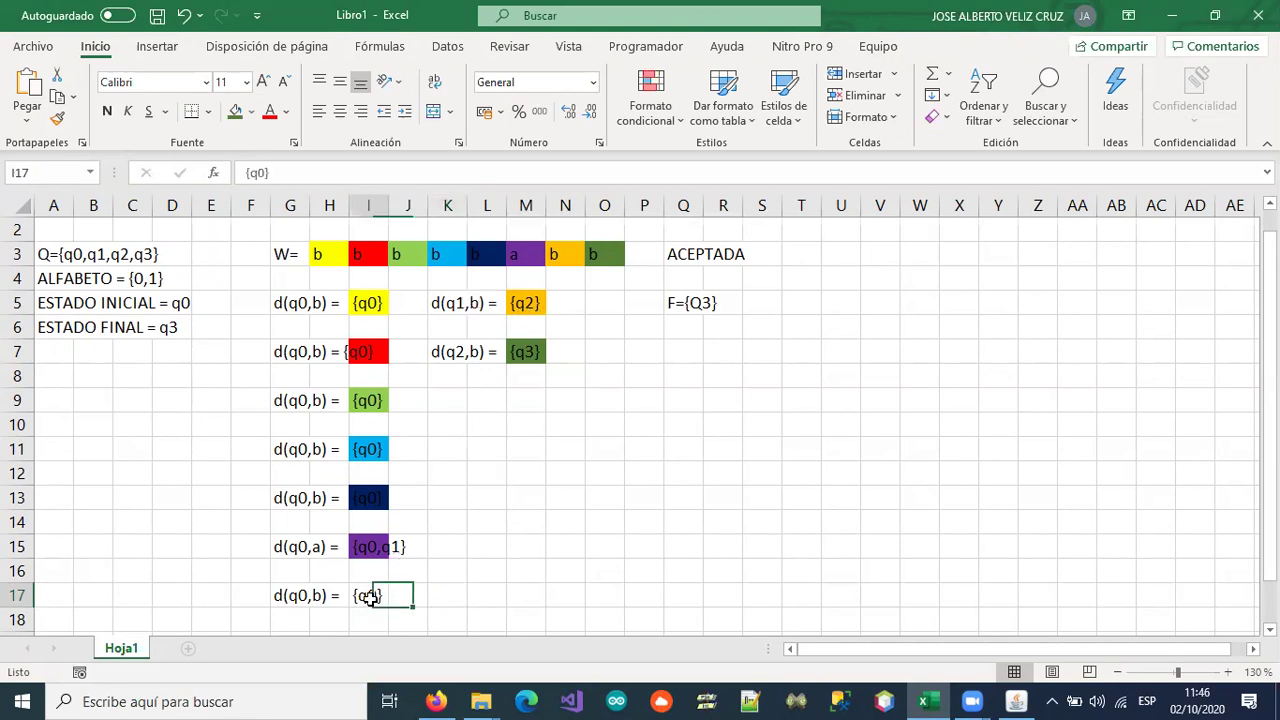
left_click(254, 114)
left_click(267, 288)
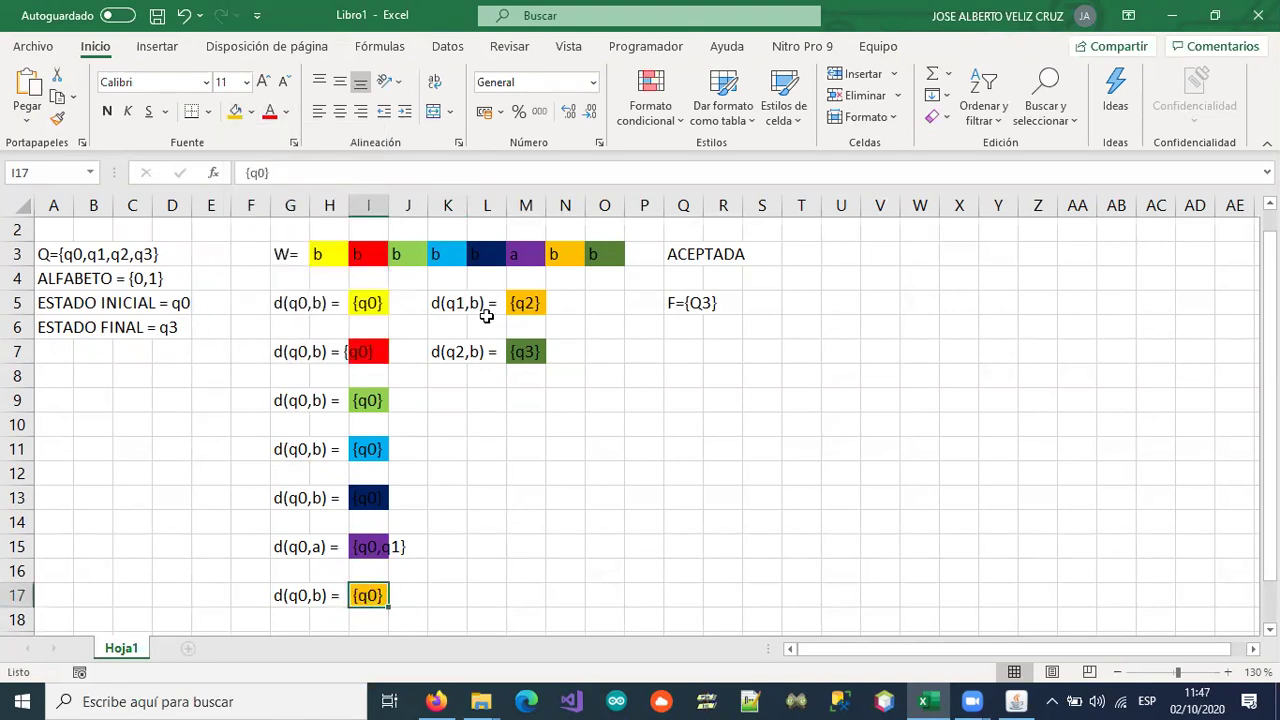
- Compare the d(q1,b) and d(q2,b) transitions with the last symbol of W and the final state set F
left_click_drag(437, 302, 521, 352)
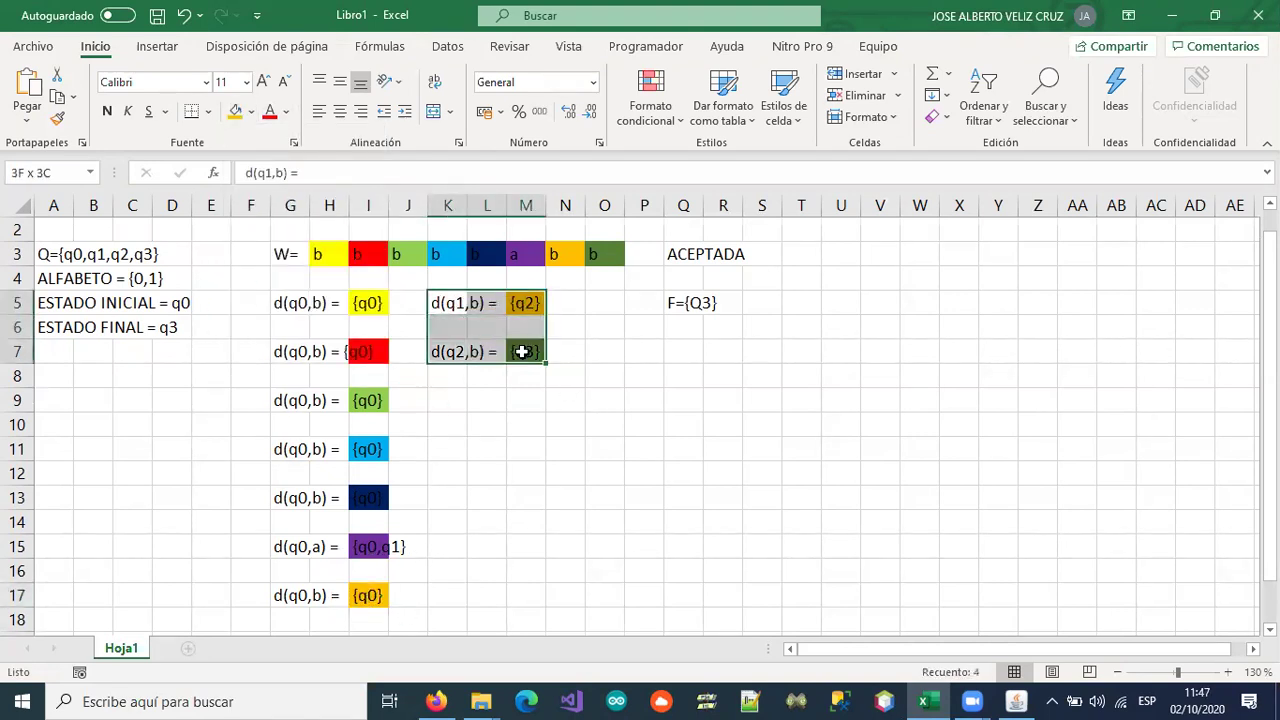
left_click(497, 422)
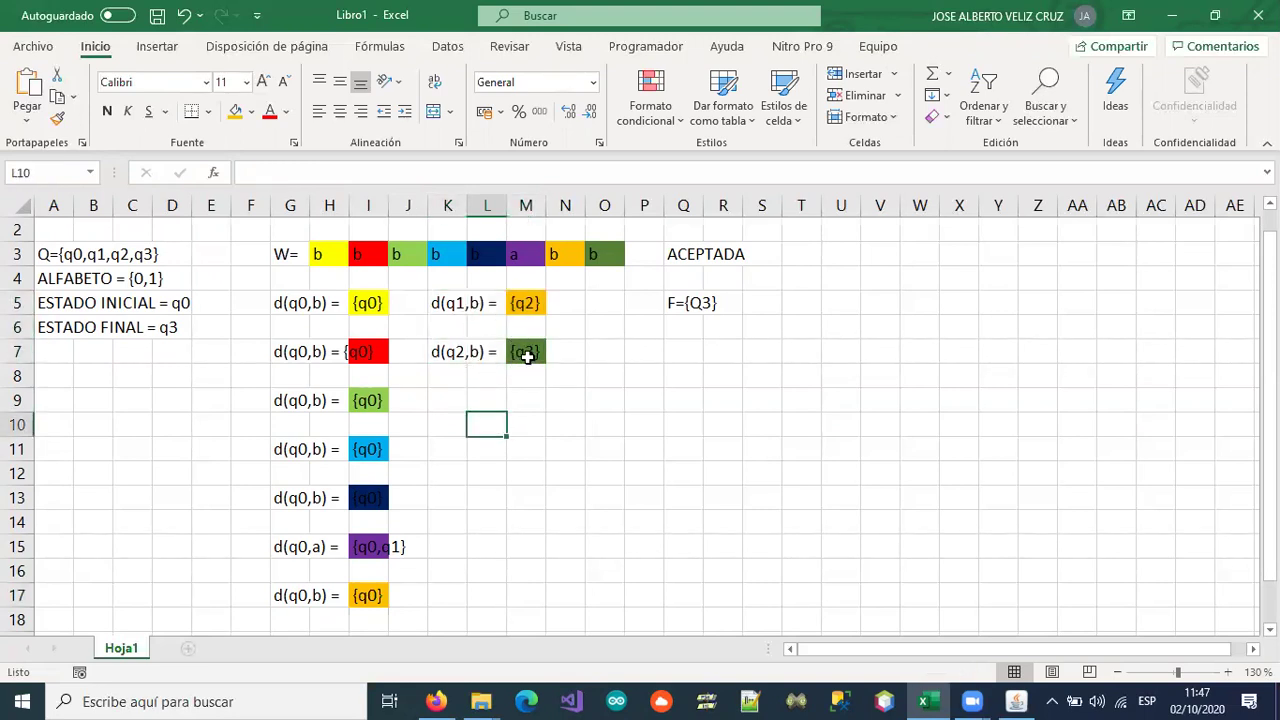
left_click(604, 256)
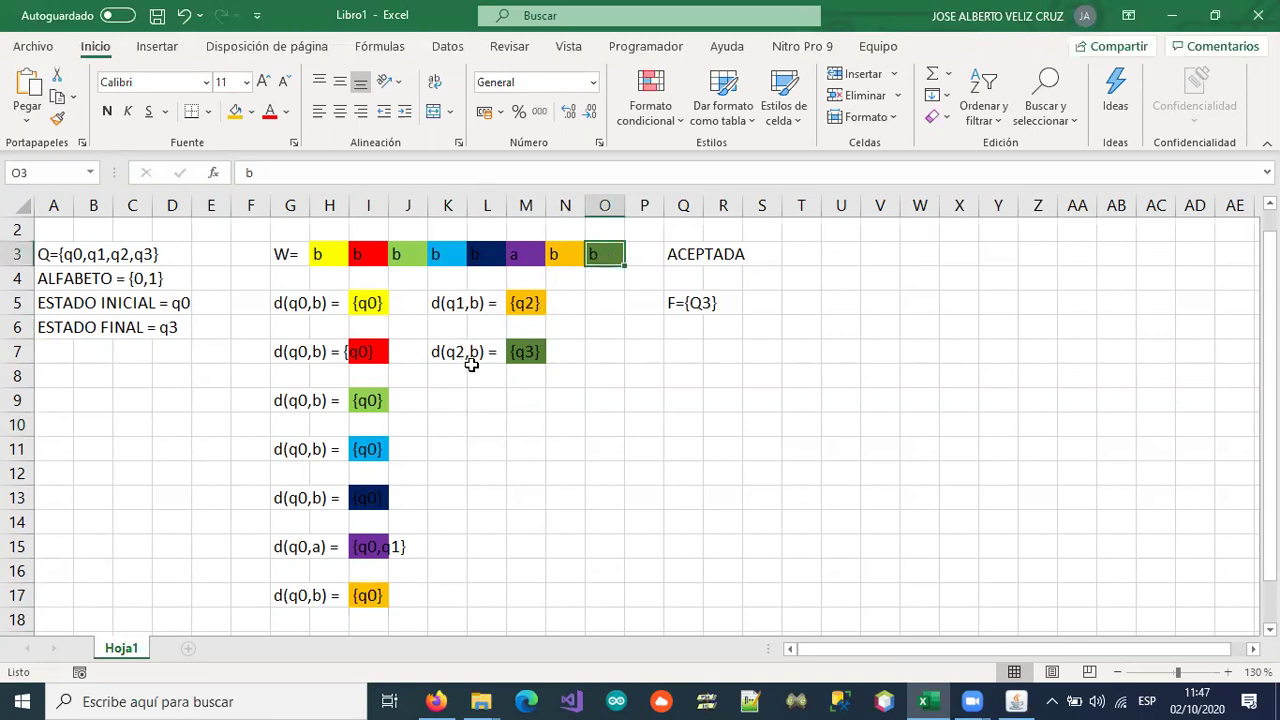
left_click(527, 353)
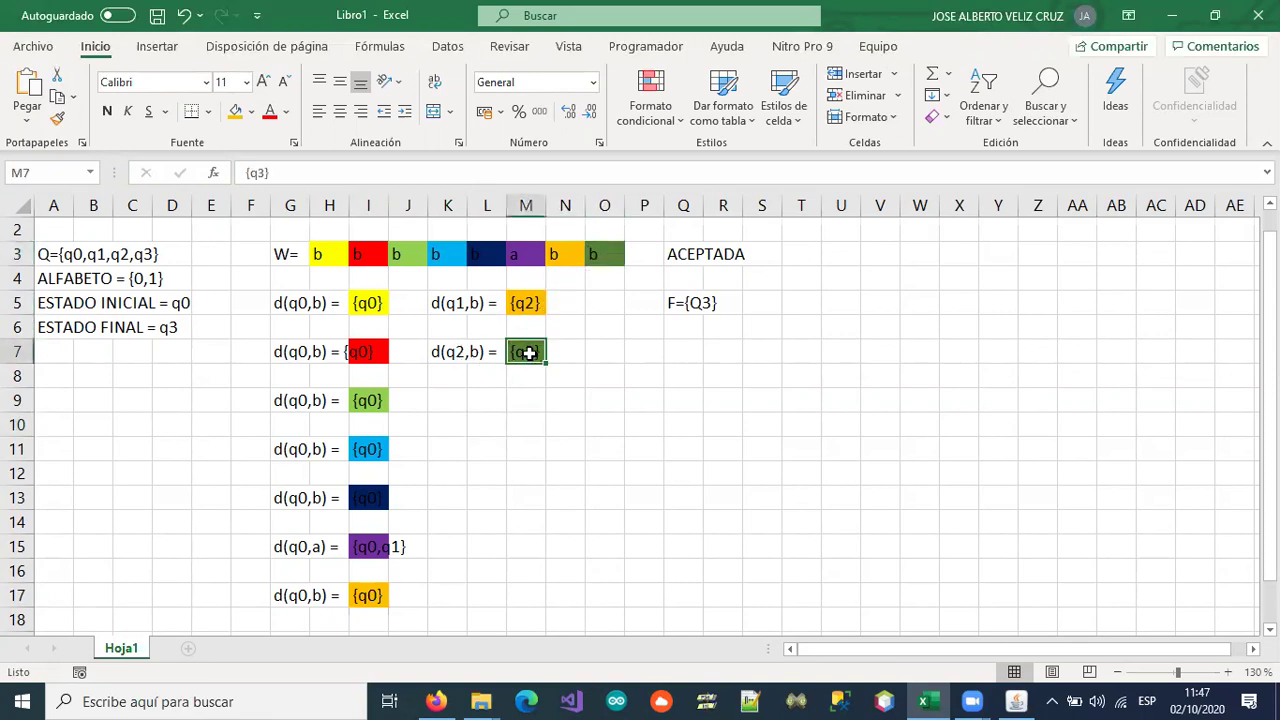
left_click(676, 330)
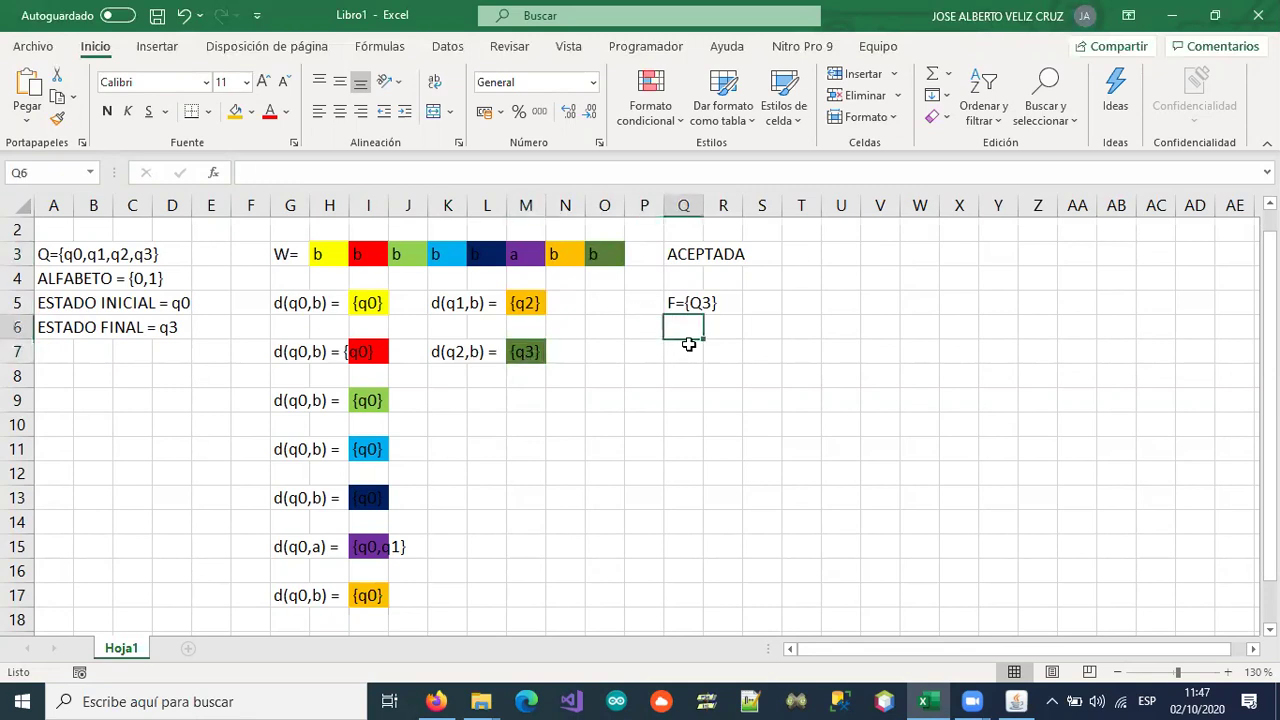
left_click(526, 352)
left_click(687, 305)
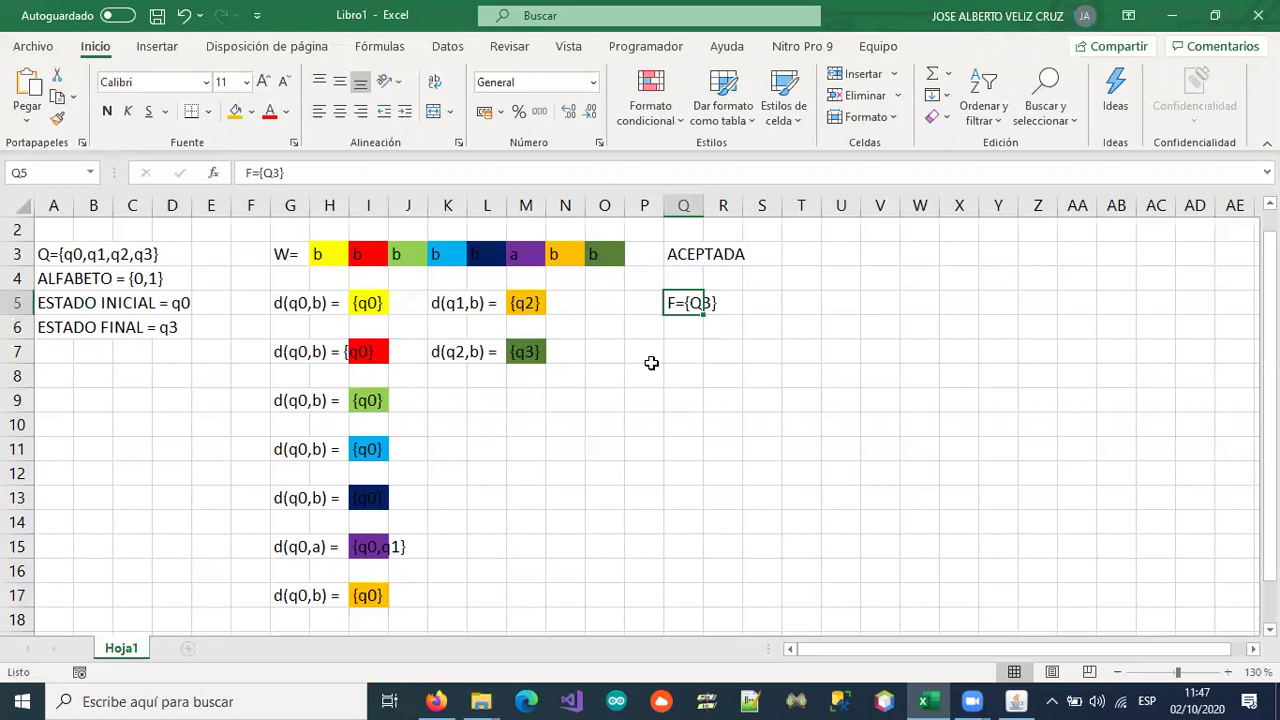
- Enter "d(q0,w) = {q3}" in cell Q7, below the final state set F
left_click(680, 354)
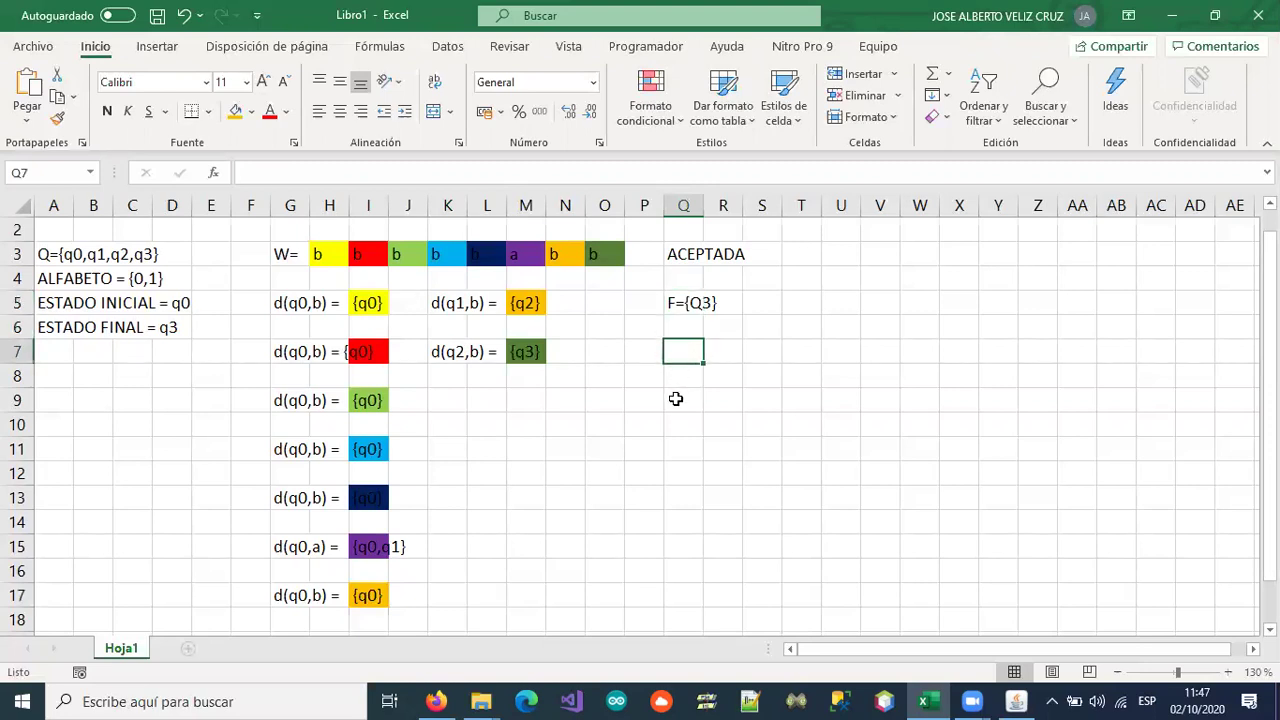
type("d")
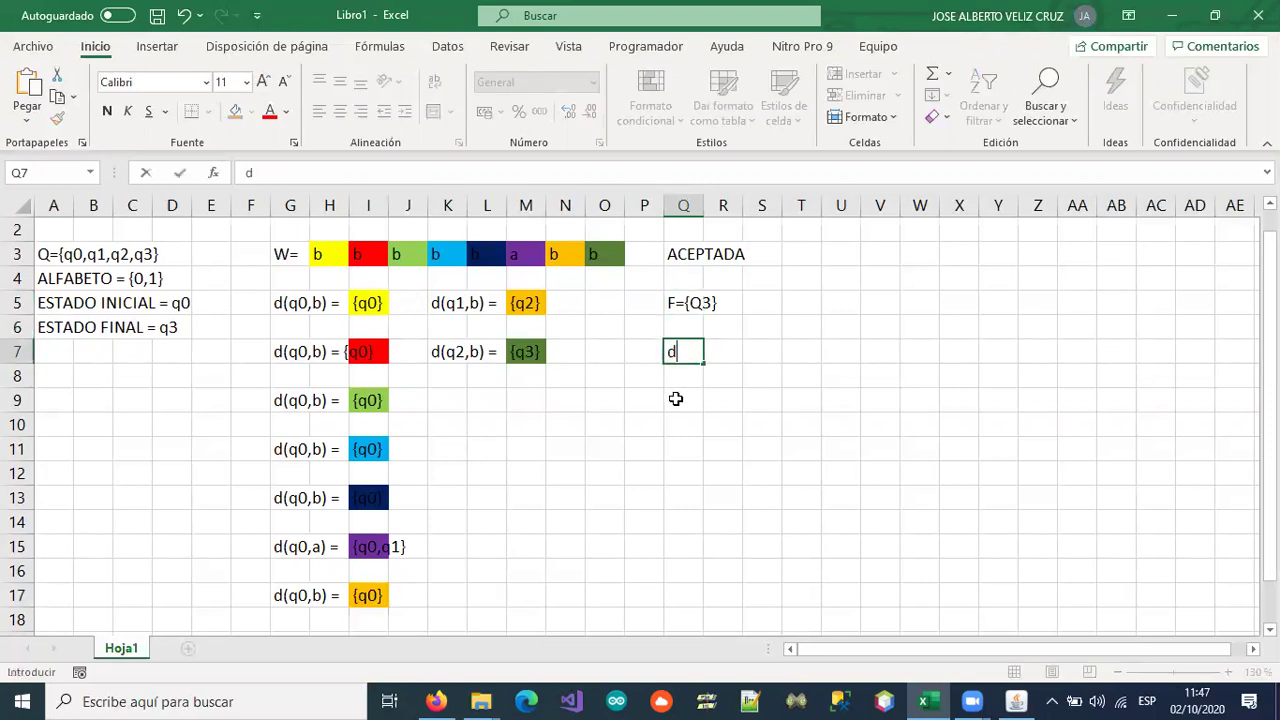
type("(q0,w)")
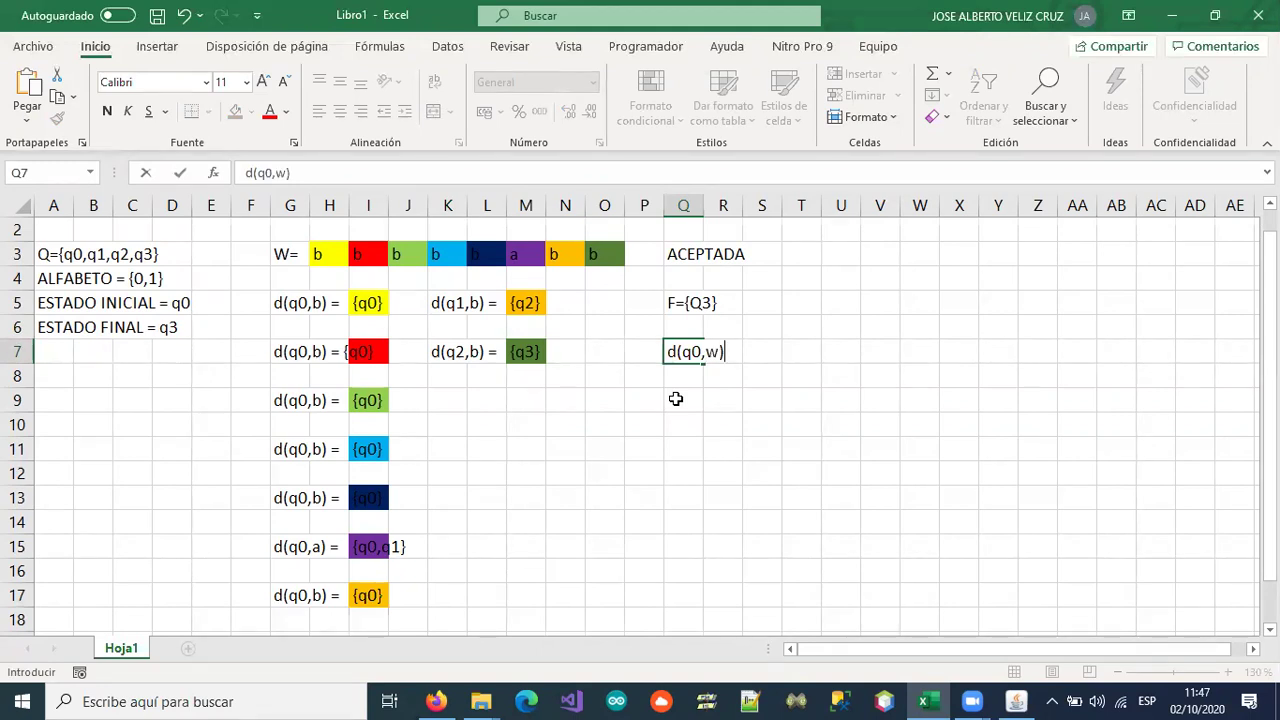
type(" = {q3}")
key("Return")
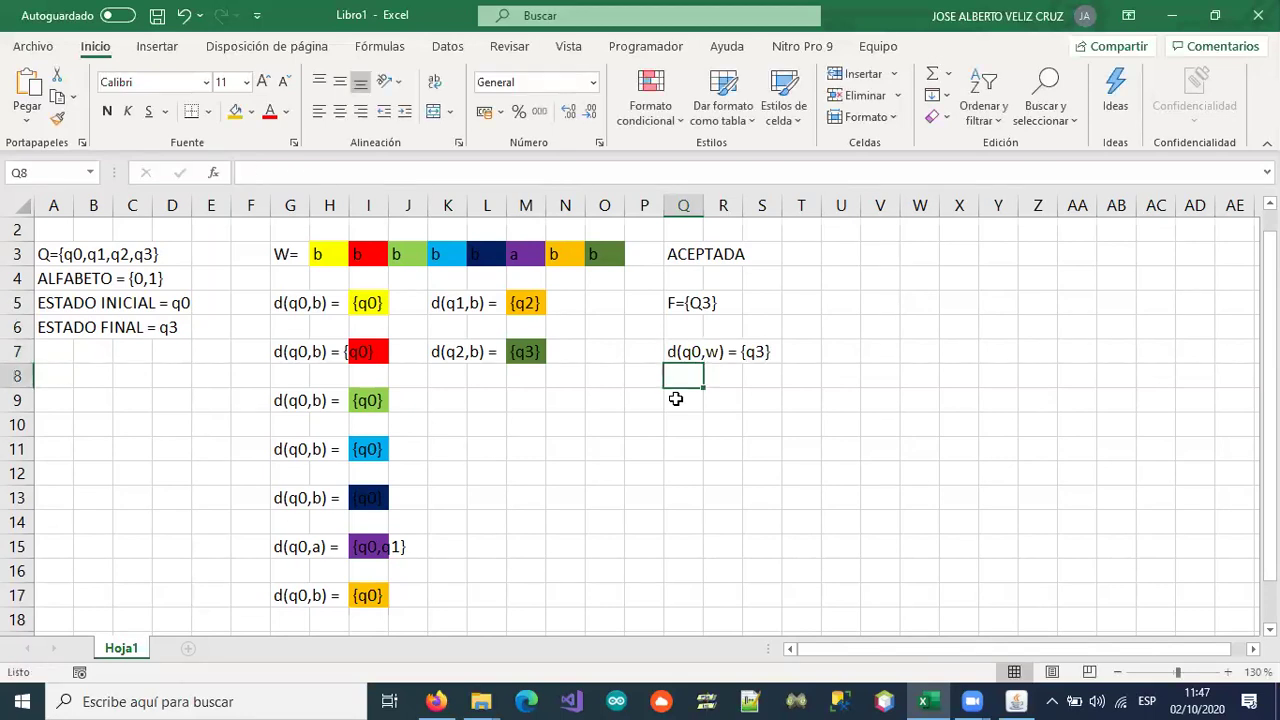
- Check the d(q0,w) entry in row 7 against the d(q2,b) transition and the last symbol of W
key("Left")
key("Left")
key("Left")
key("Left")
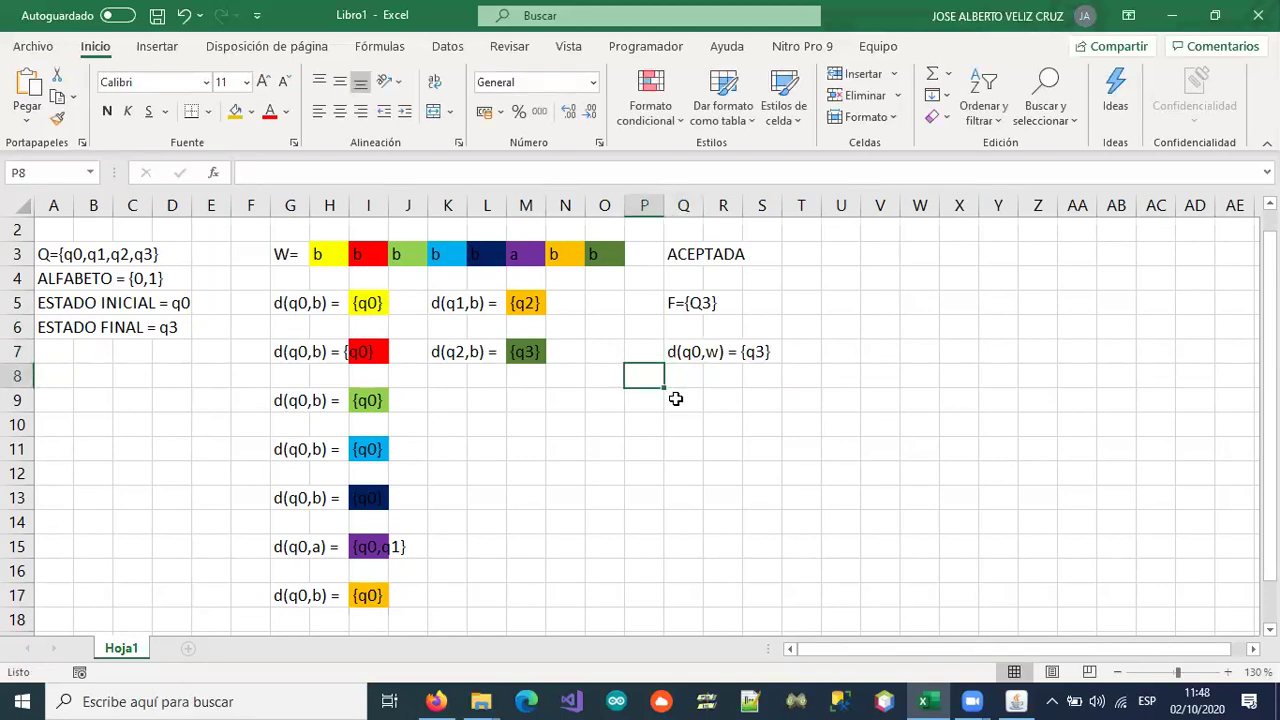
key("Up")
key("Left")
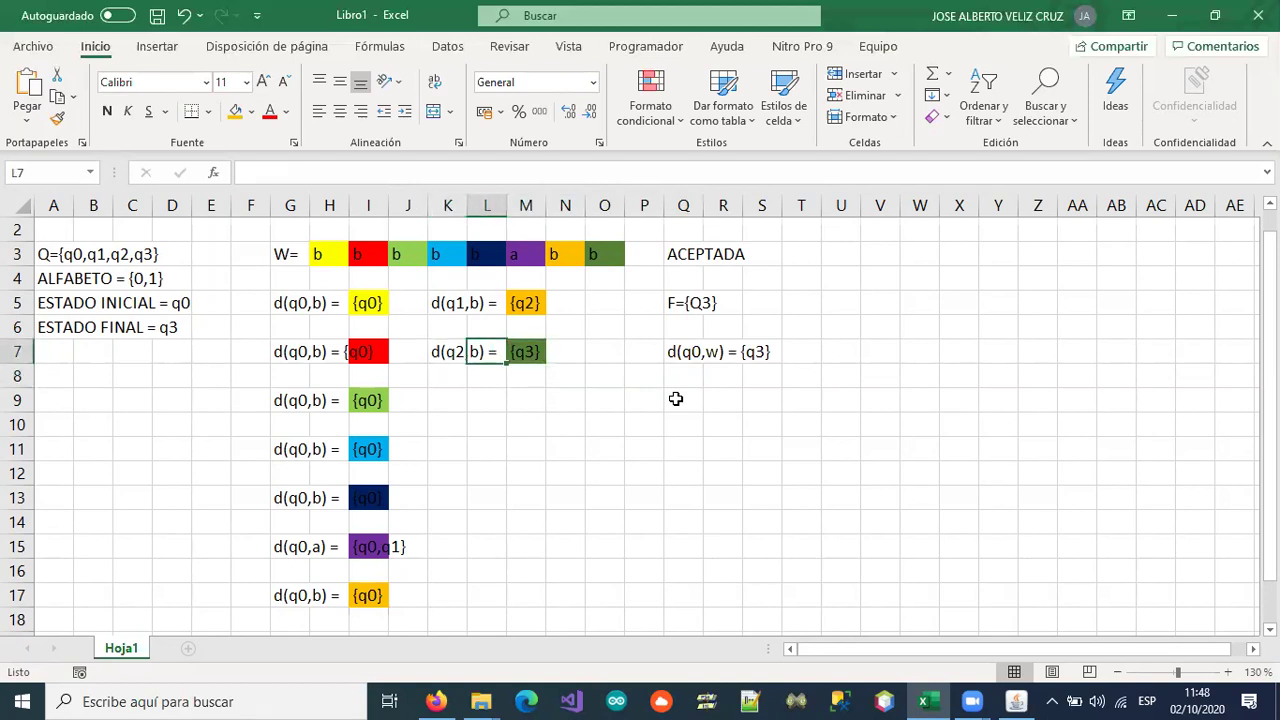
key("Right")
key("Right")
key("Up")
key("Up")
key("Up")
key("Up")
key("Right")
key("Down")
key("Down")
key("Down")
key("Down")
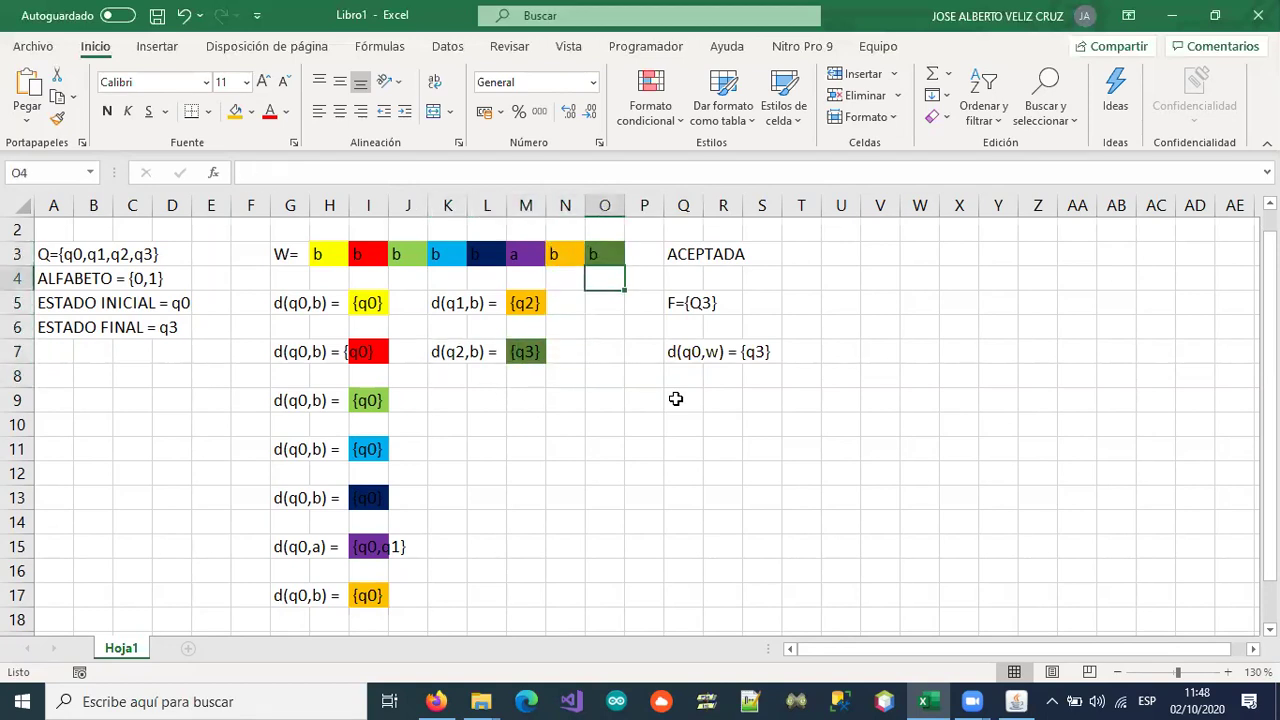
key("Right")
key("Right")
key("Right")
key("Right")
key("Right")
key("Left")
key("Left")
key("Left")
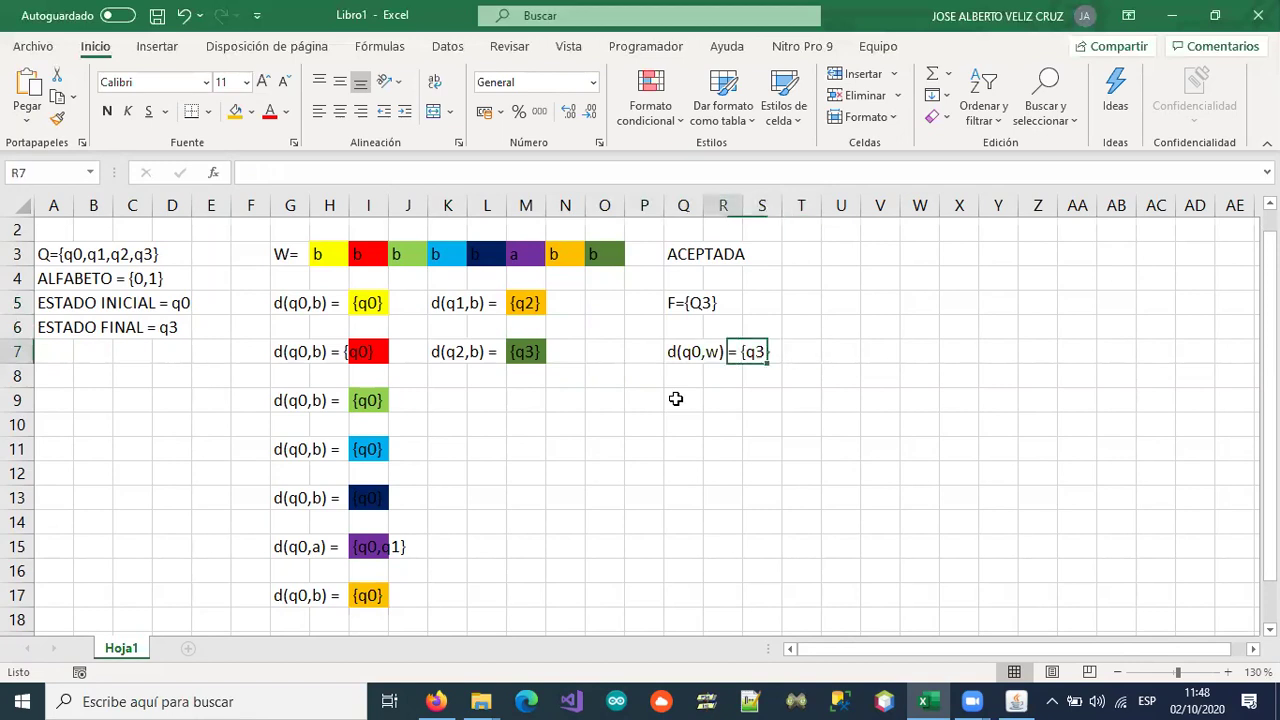
key("Right")
key("Right")
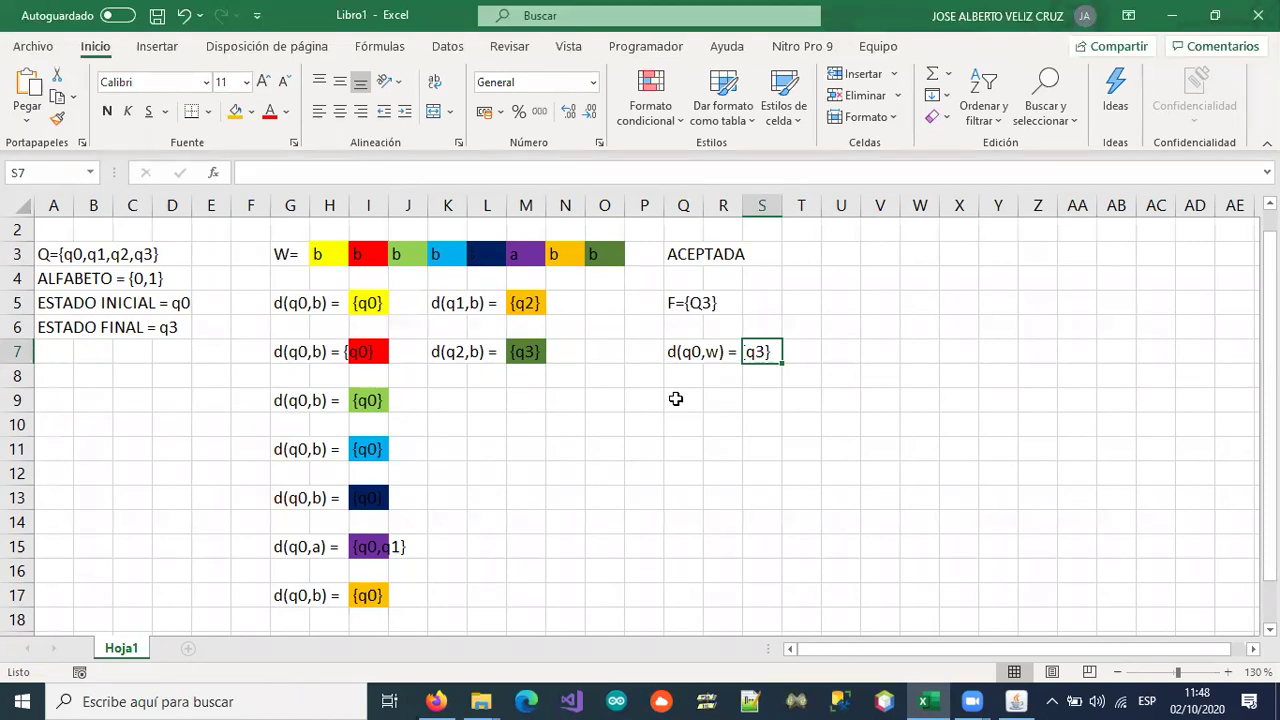
key("Left")
key("Left")
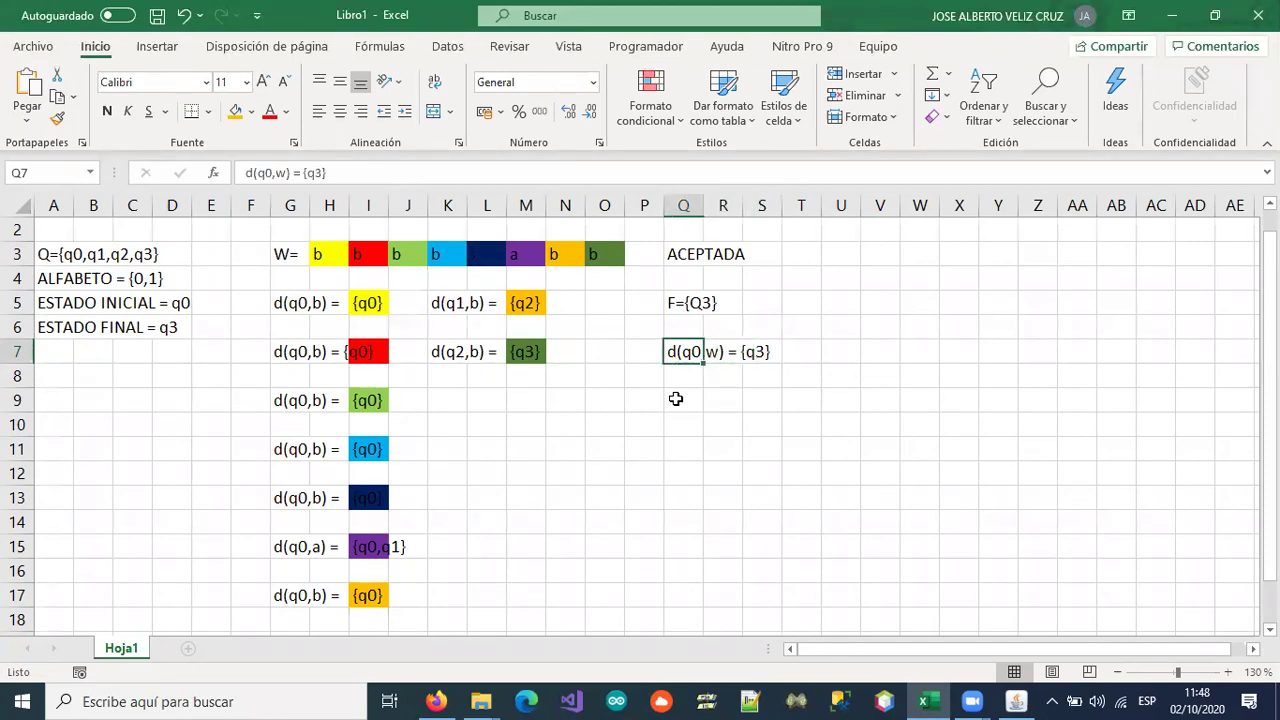
key("Right")
key("Right")
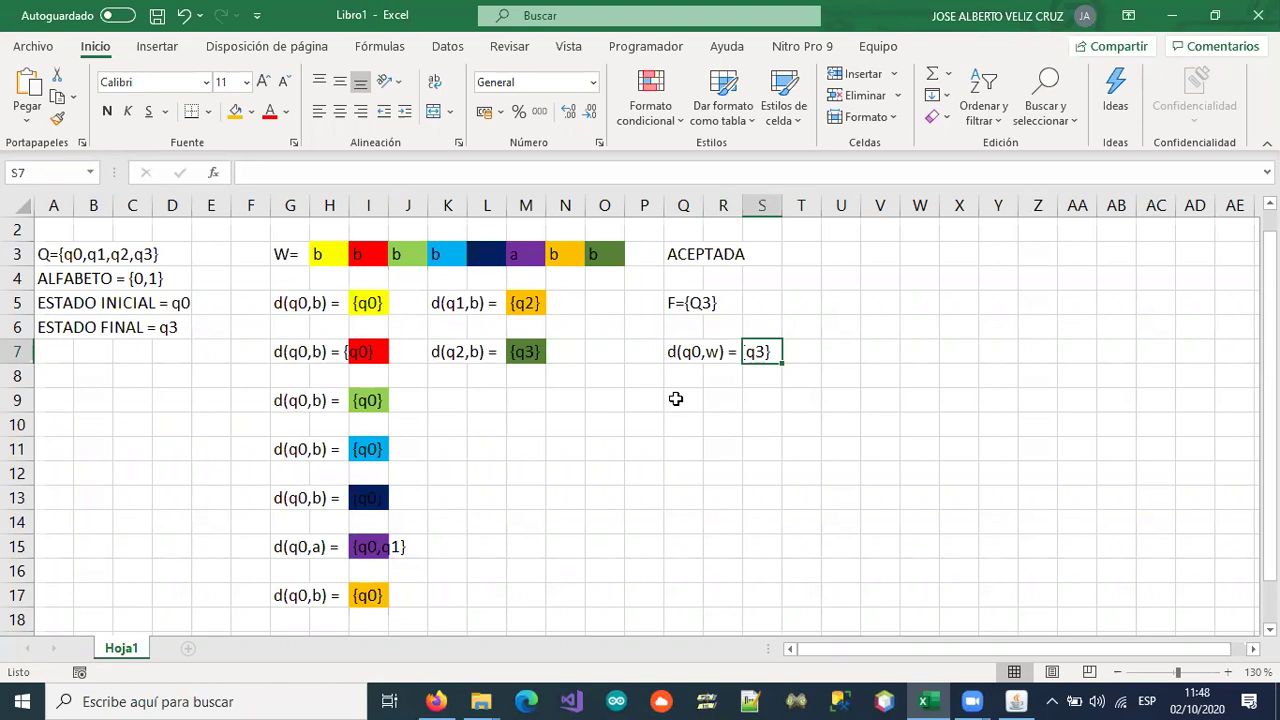
- Compare the d(q2,b) result in cell M7 with the d(q0,w) result in row 7
key("Left")
key("Left")
key("Left")
key("Left")
key("Left")
key("Left")
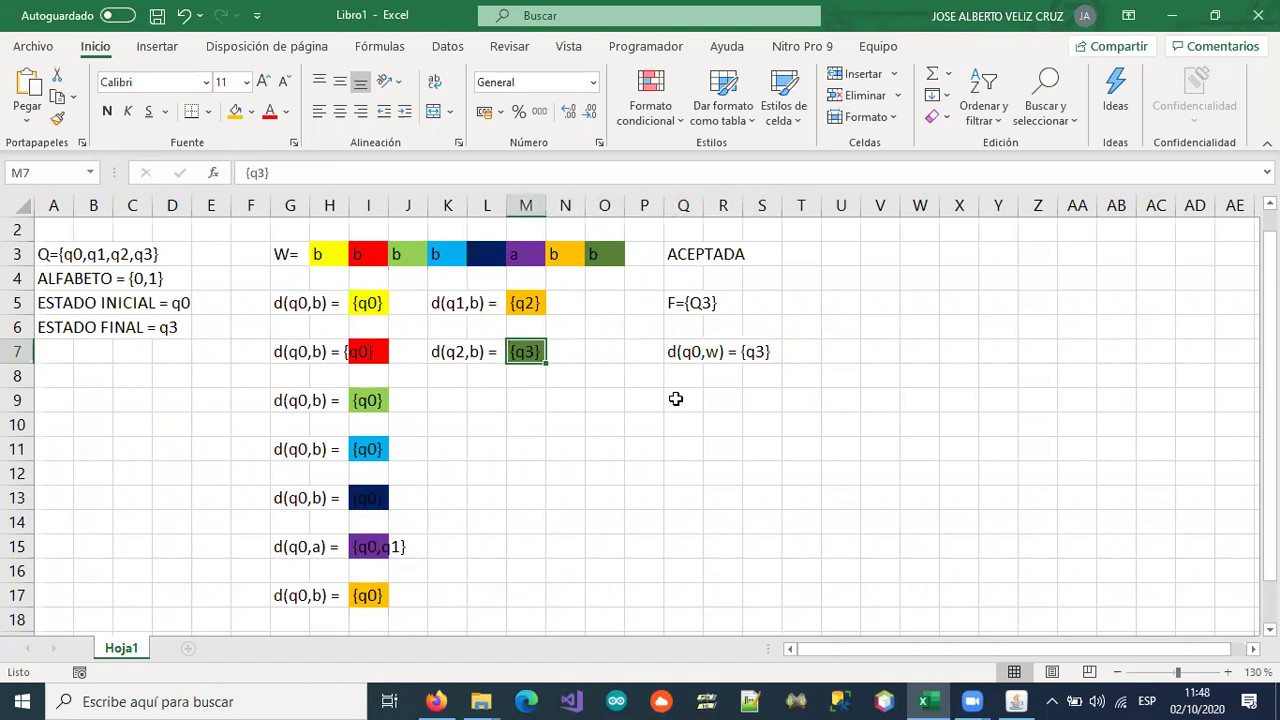
key("Right")
key("Right")
key("Right")
key("Right")
key("Right")
key("Right")
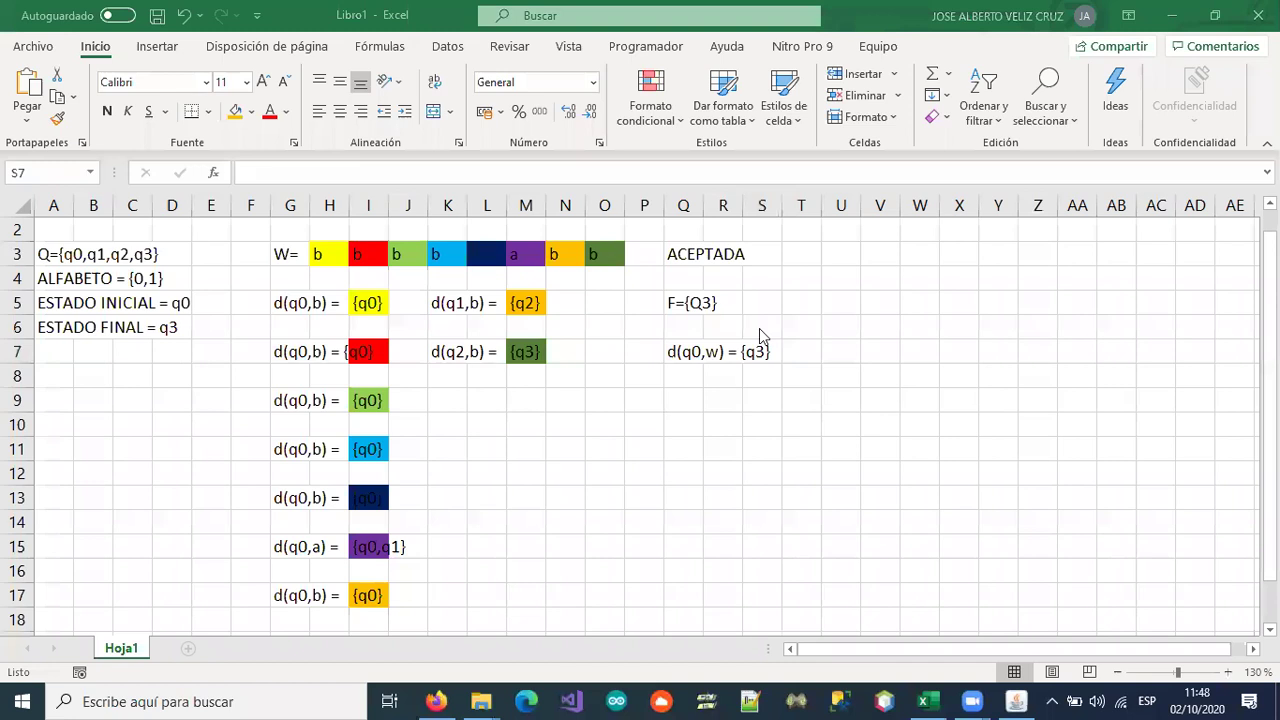
- Correct the final state set in cell Q5 to read F={q3} with a lowercase q
left_click(701, 309)
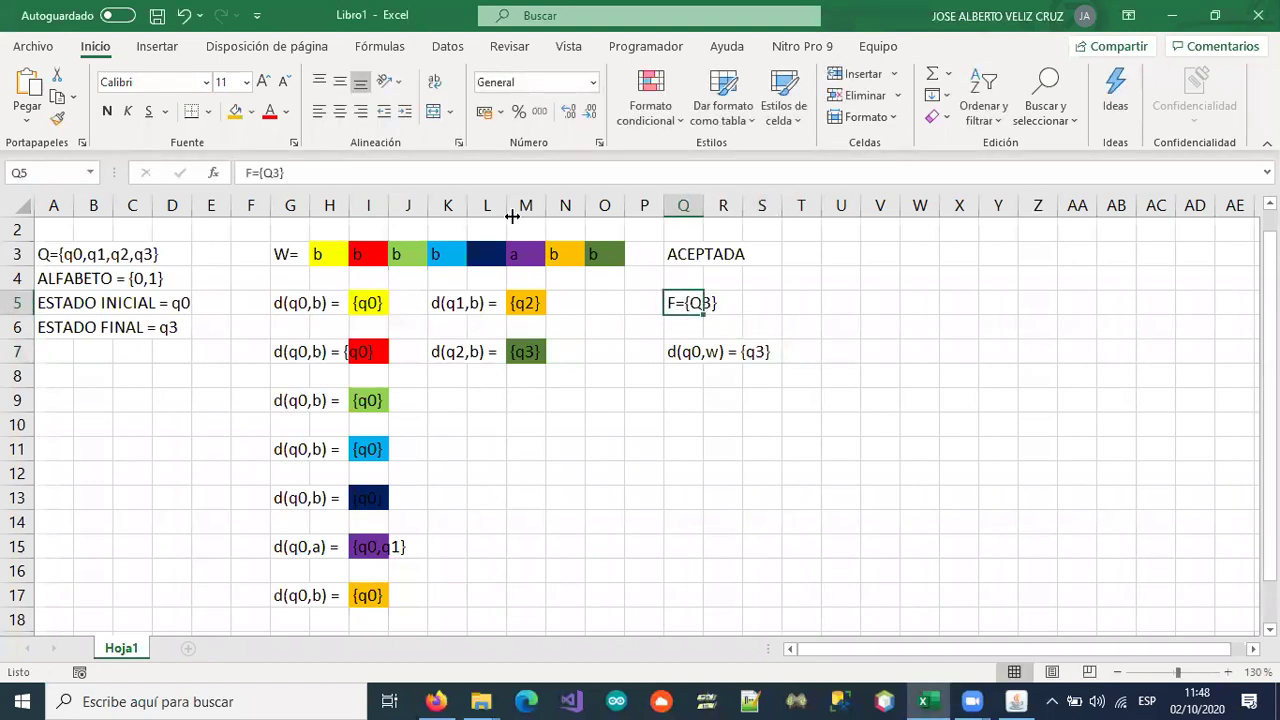
left_click(273, 172)
key("BackSpace")
type("q")
key("Return")
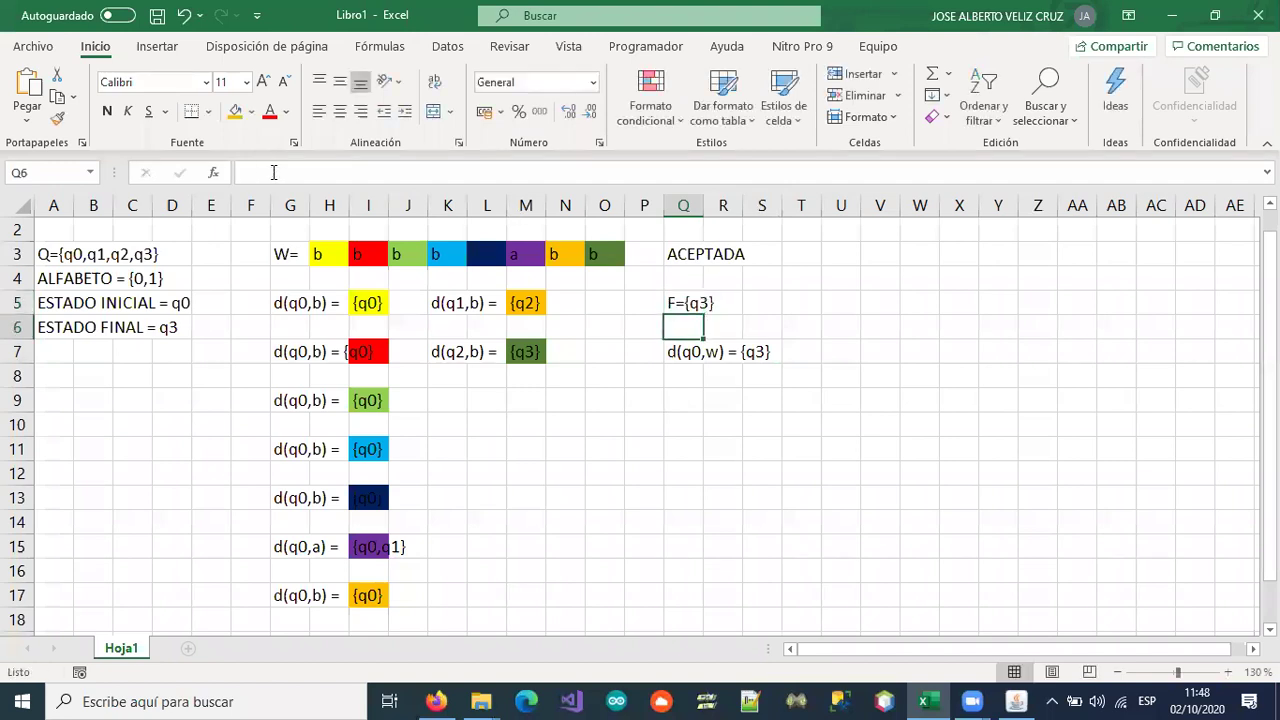
- Check the final state set F in row 5 against the d(q0,w) result in row 7
key("Up")
key("Down")
key("Down")
key("Right")
key("Right")
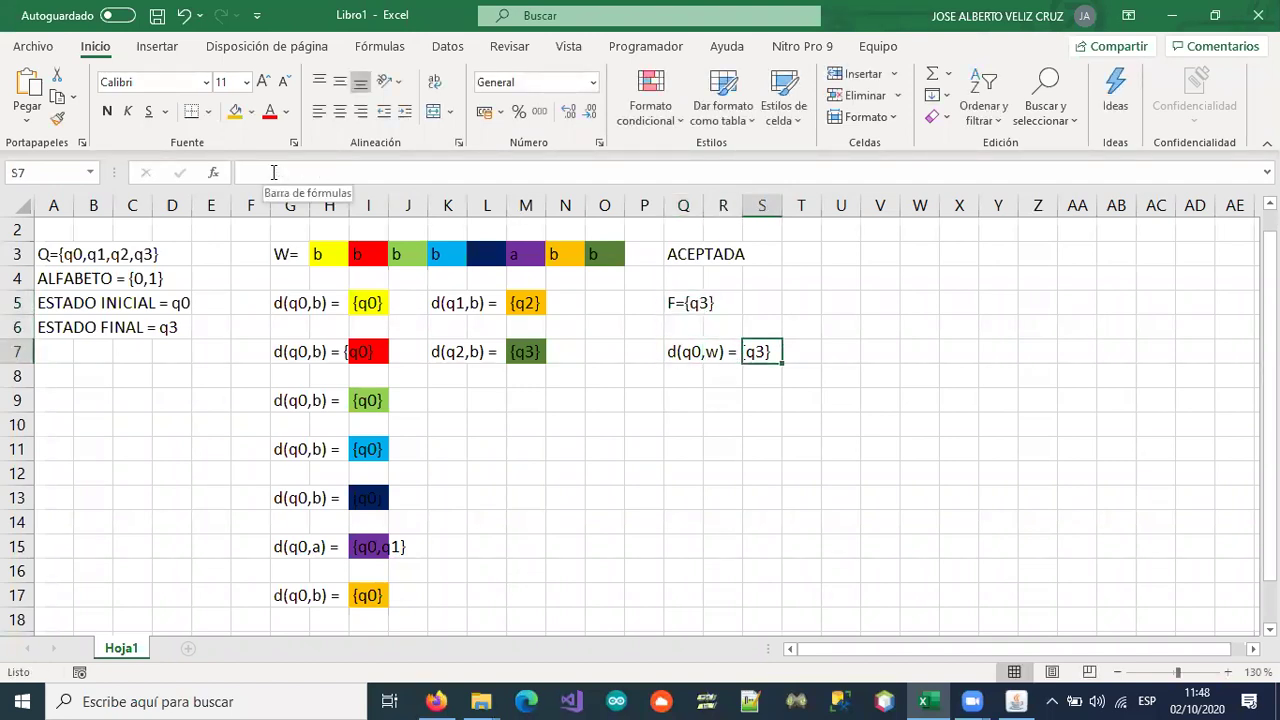
key("Down")
key("Down")
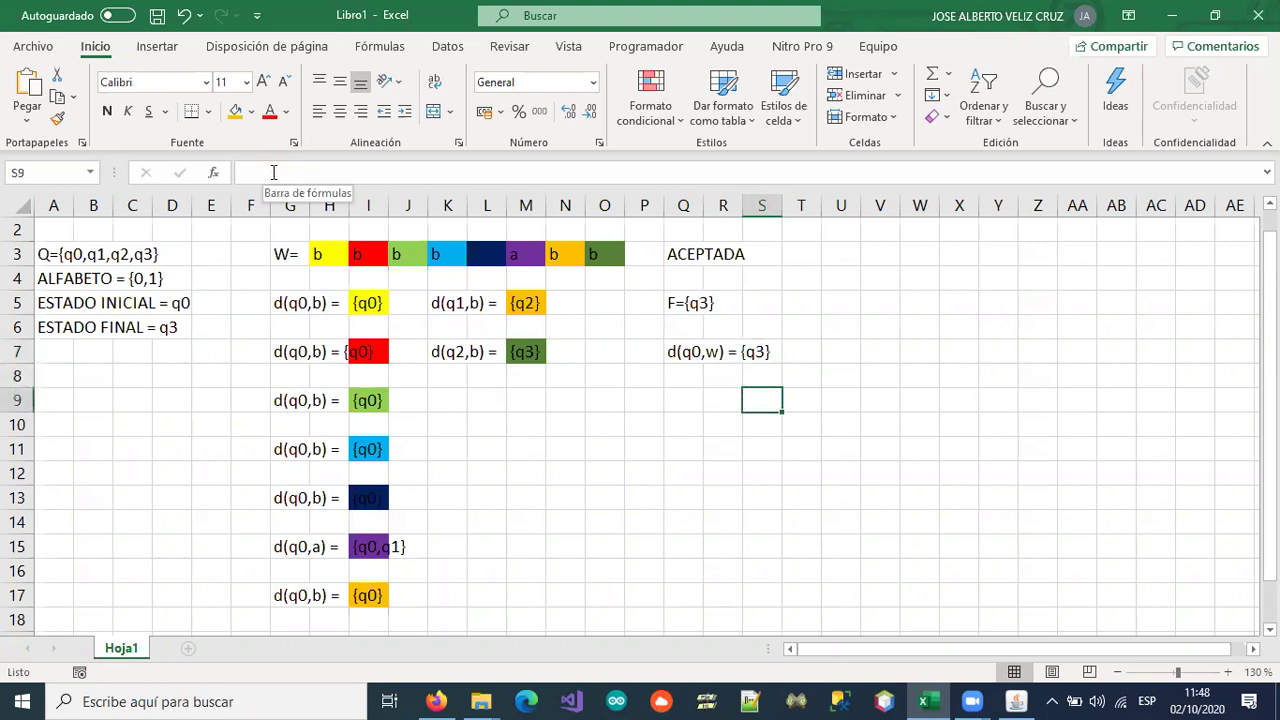
key("Left")
key("Left")
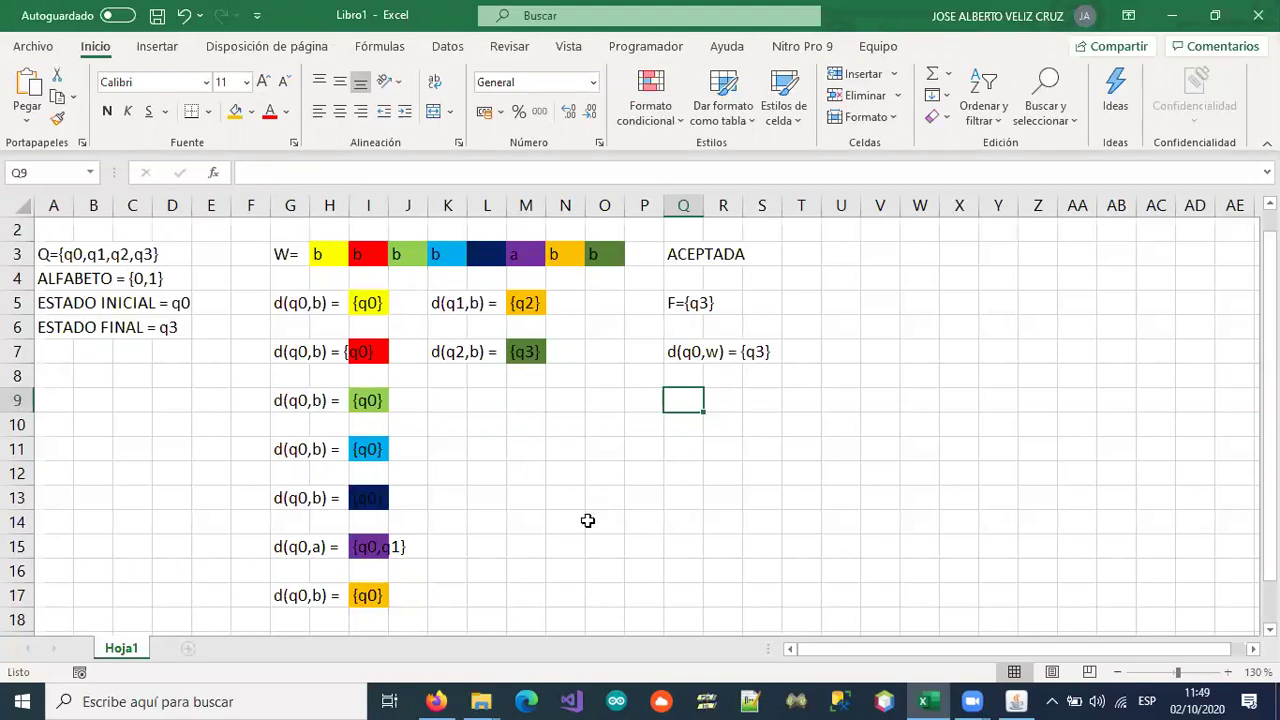
- Switch to JFLAP, close the multiple run, and delete q0's a and b loops together with states q1, q2 and q3
left_click(1006, 700)
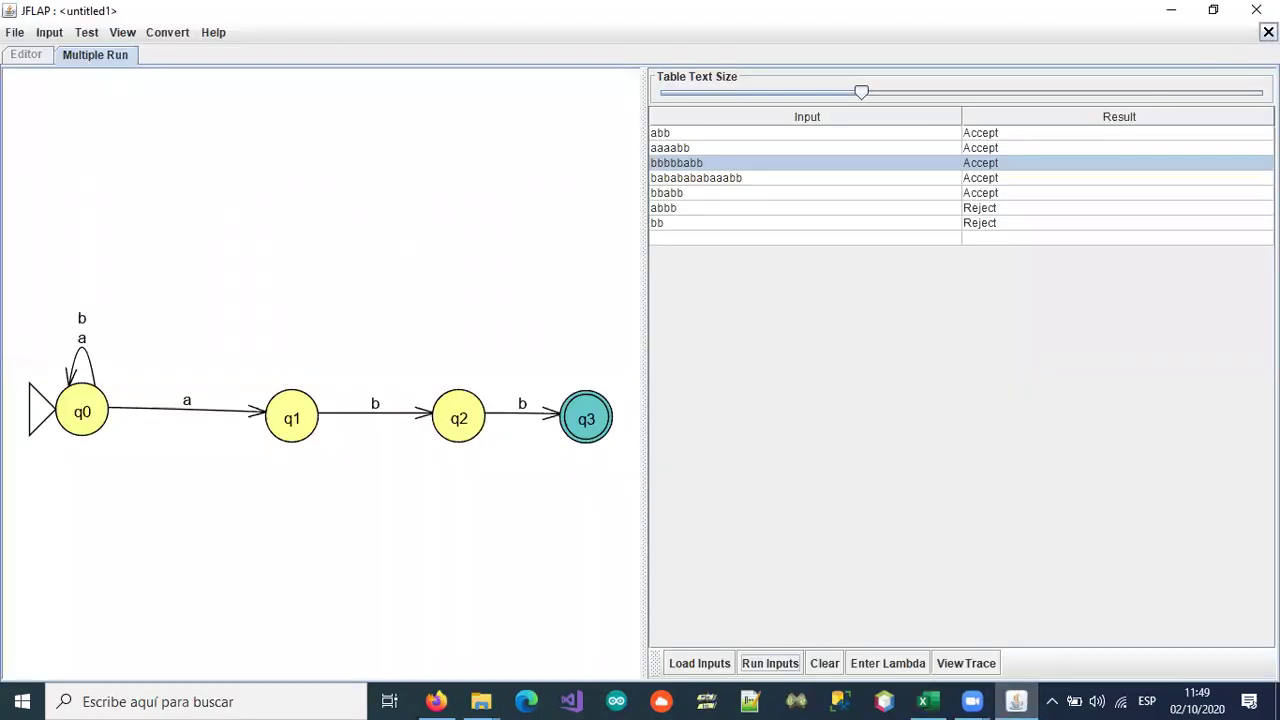
left_click(1268, 32)
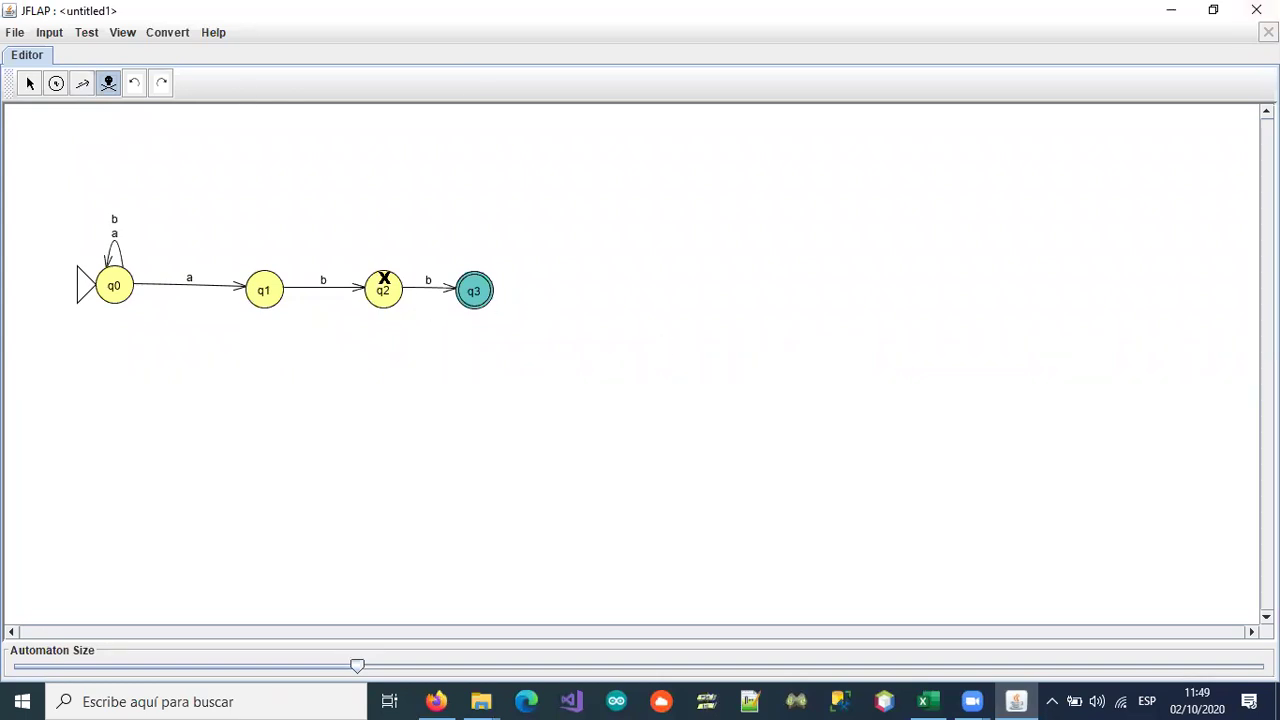
left_click(114, 218)
left_click(111, 238)
left_click(384, 283)
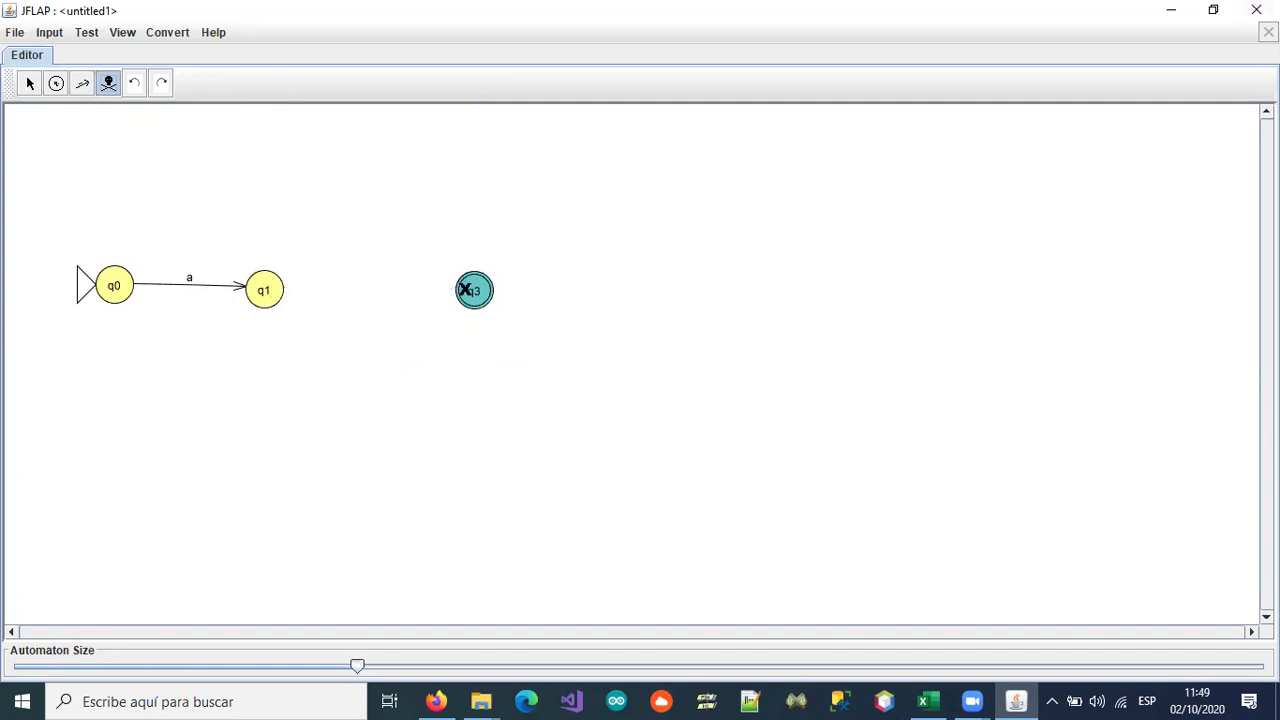
left_click(468, 286)
left_click(258, 285)
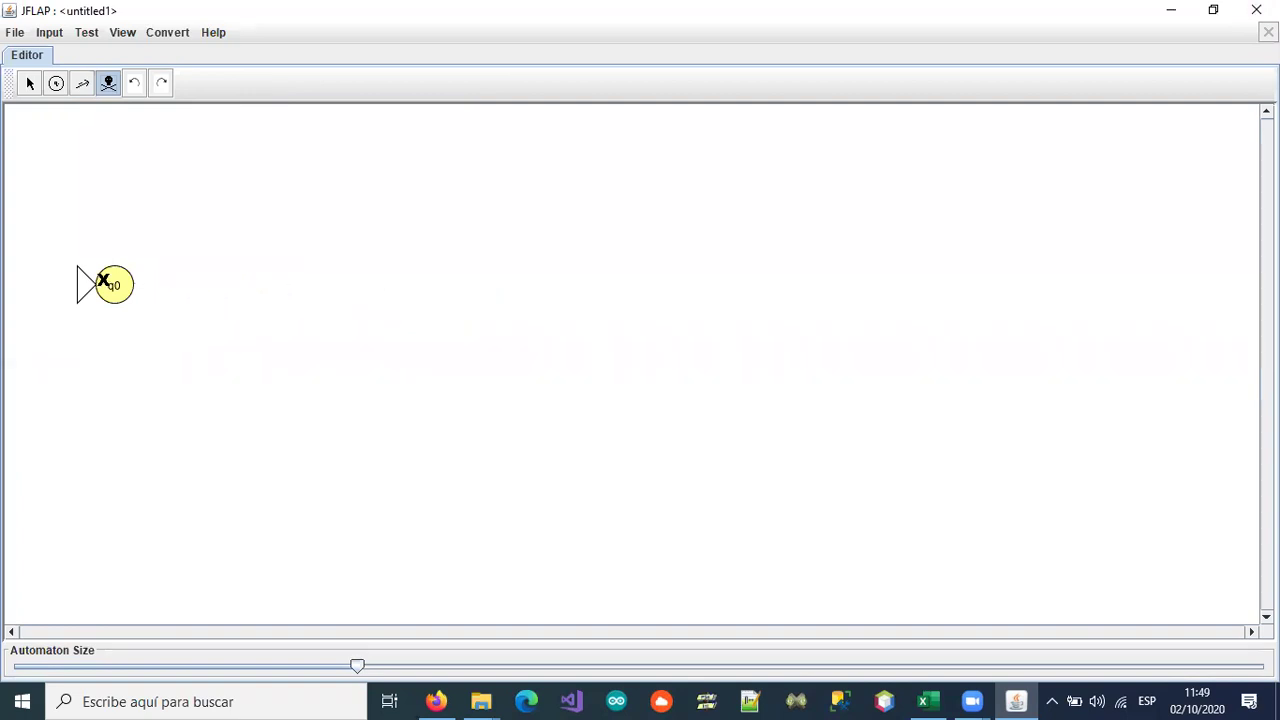
- Add four states q1 to q4 beside q0, two in an upper row and two in a lower row
left_click(55, 84)
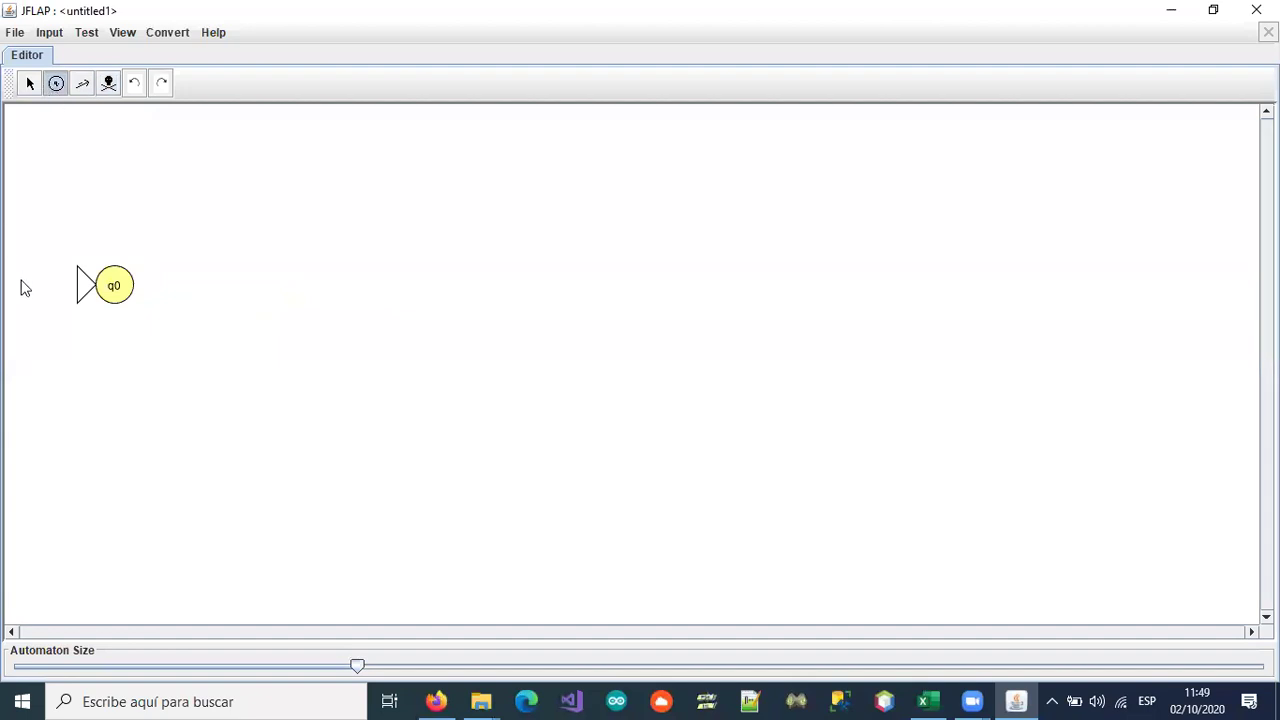
left_click(242, 201)
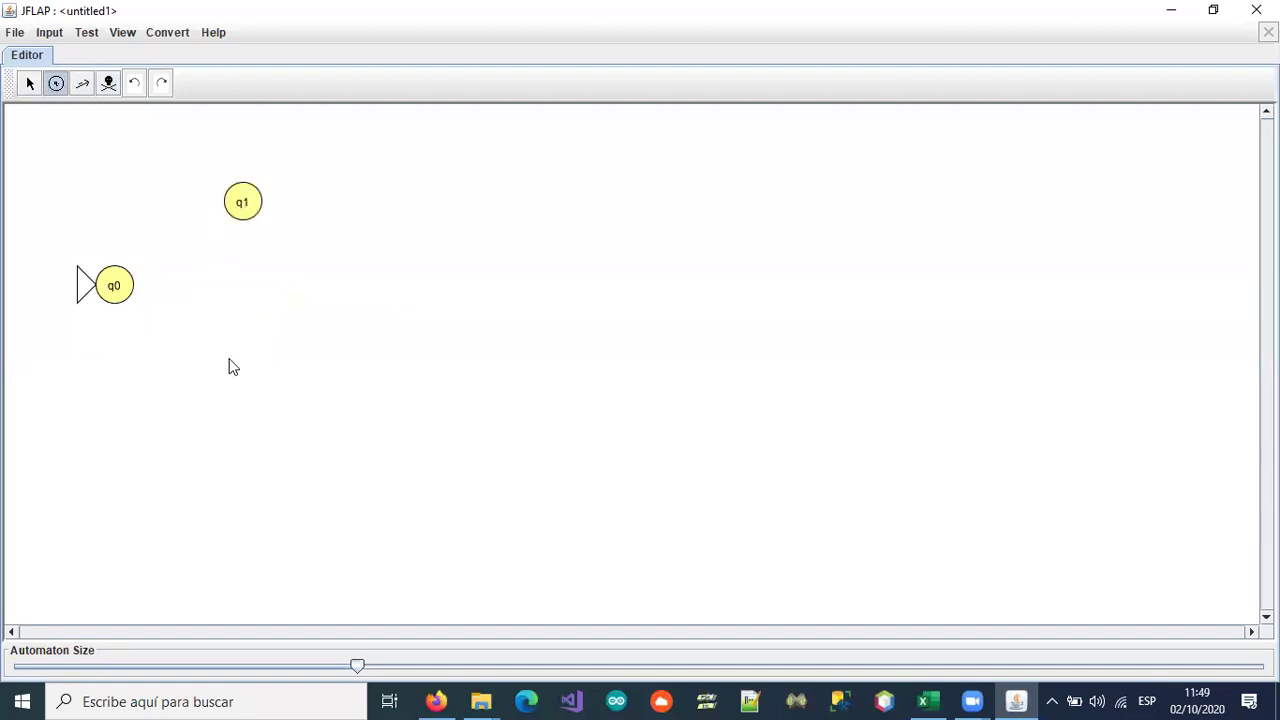
left_click(246, 372)
left_click(421, 194)
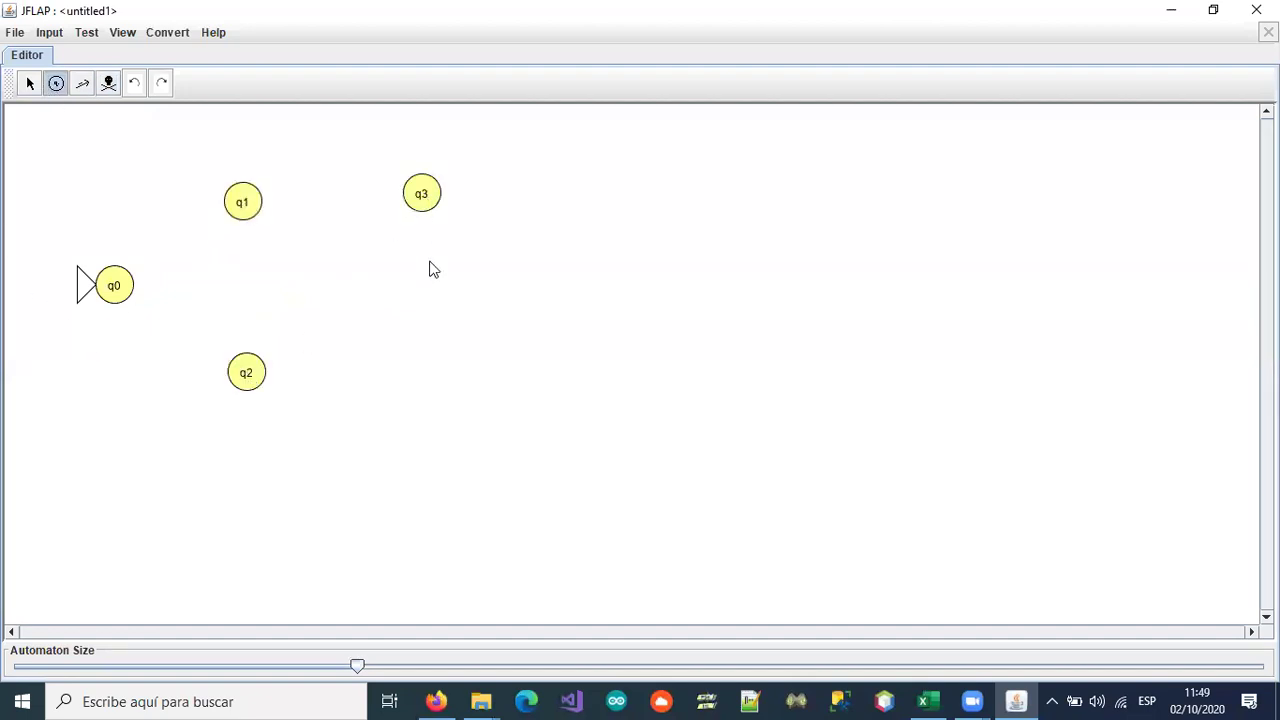
left_click(425, 370)
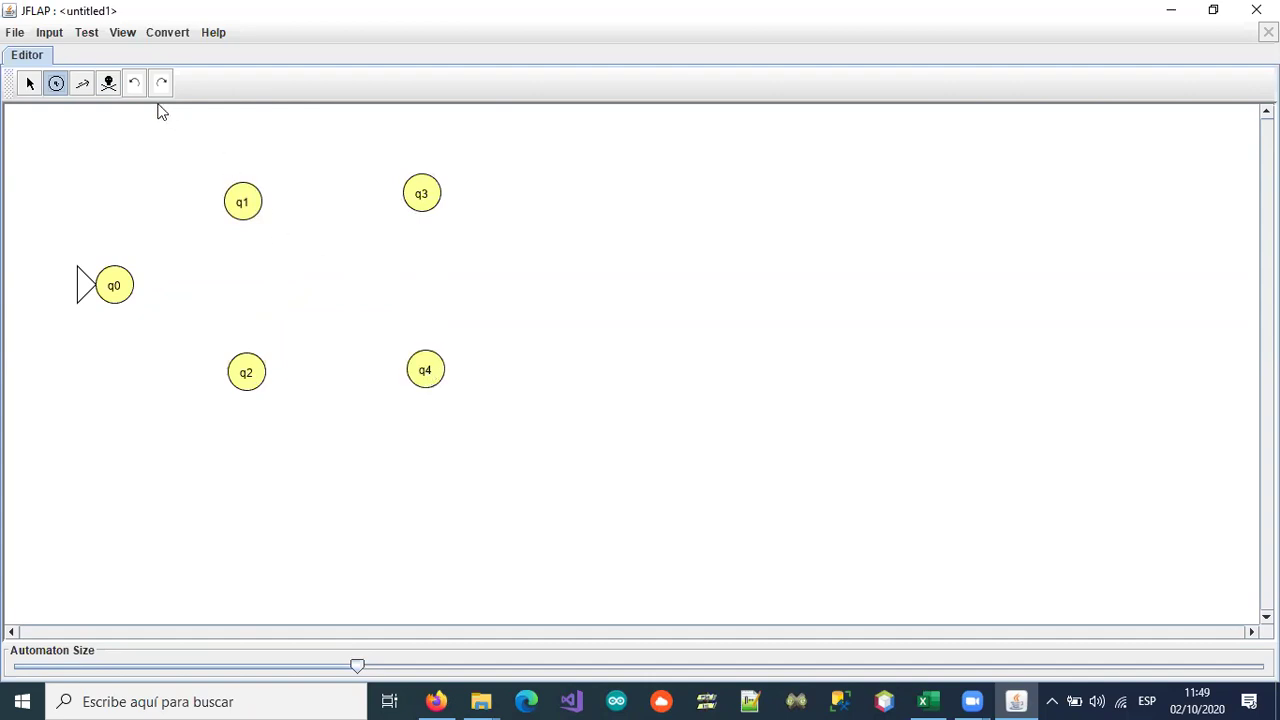
- Swap the positions of q2 and q3 so q2 follows q1 in the upper row and q3 precedes q4 in the lower row
left_click(31, 85)
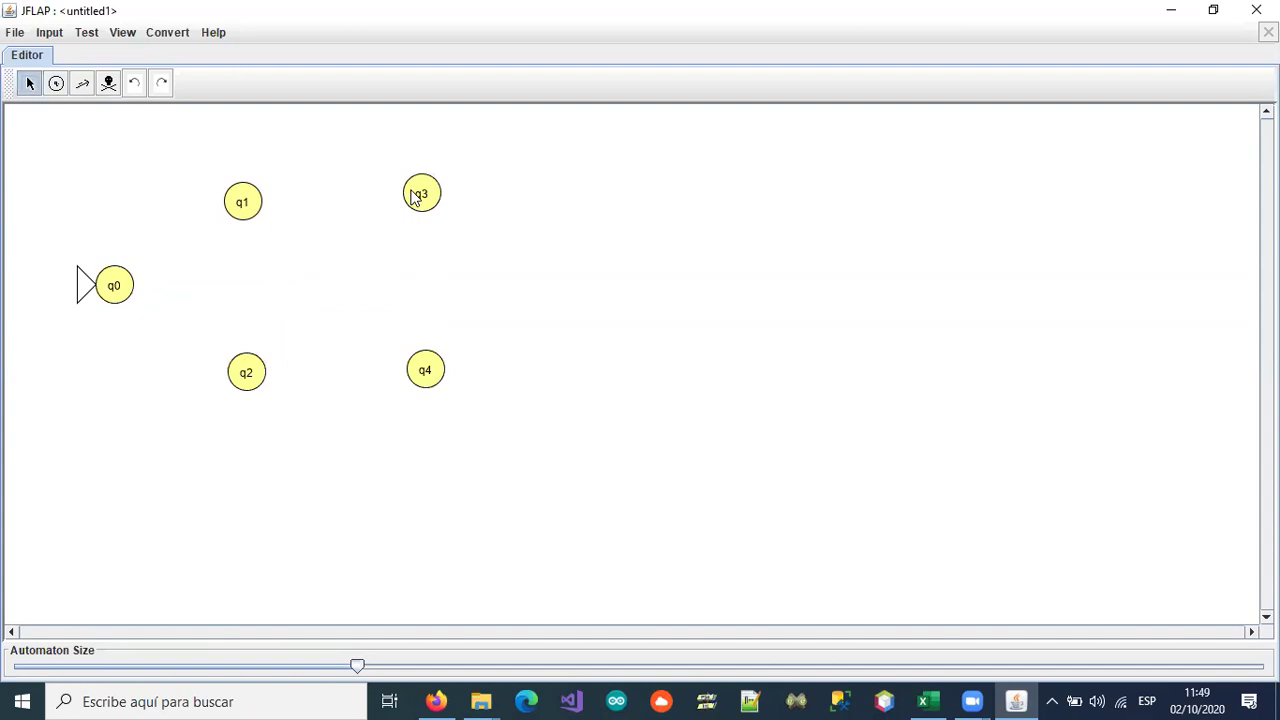
left_click_drag(413, 188, 350, 334)
left_click_drag(250, 369, 437, 207)
left_click_drag(357, 340, 230, 382)
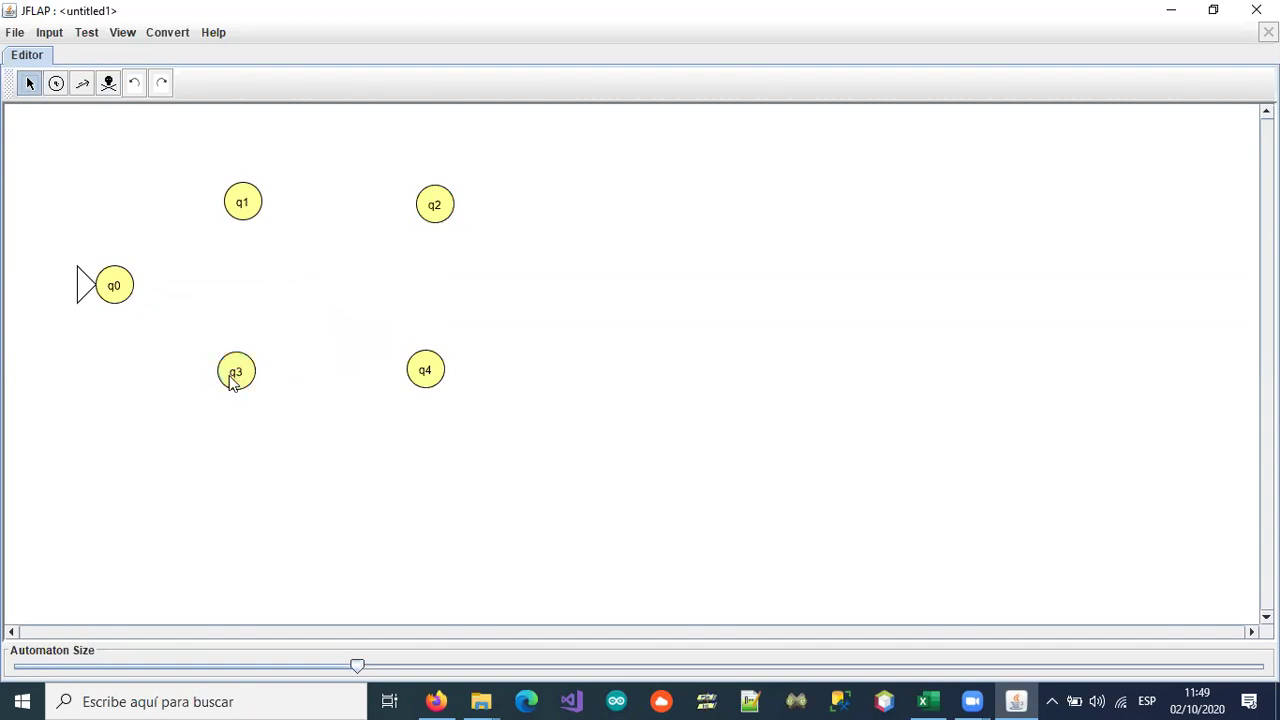
- Create lambda transitions from q0 to q1 and from q0 to q3
left_click(82, 84)
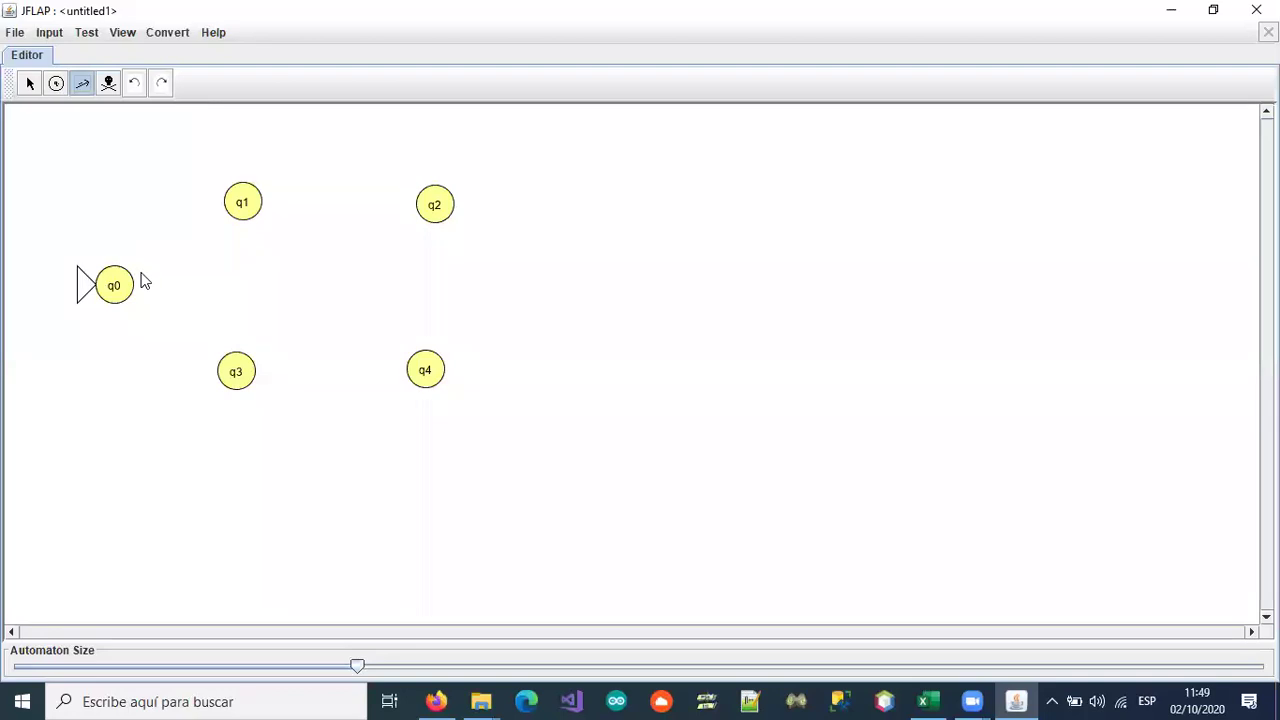
left_click_drag(120, 287, 242, 208)
left_click_drag(122, 289, 231, 373)
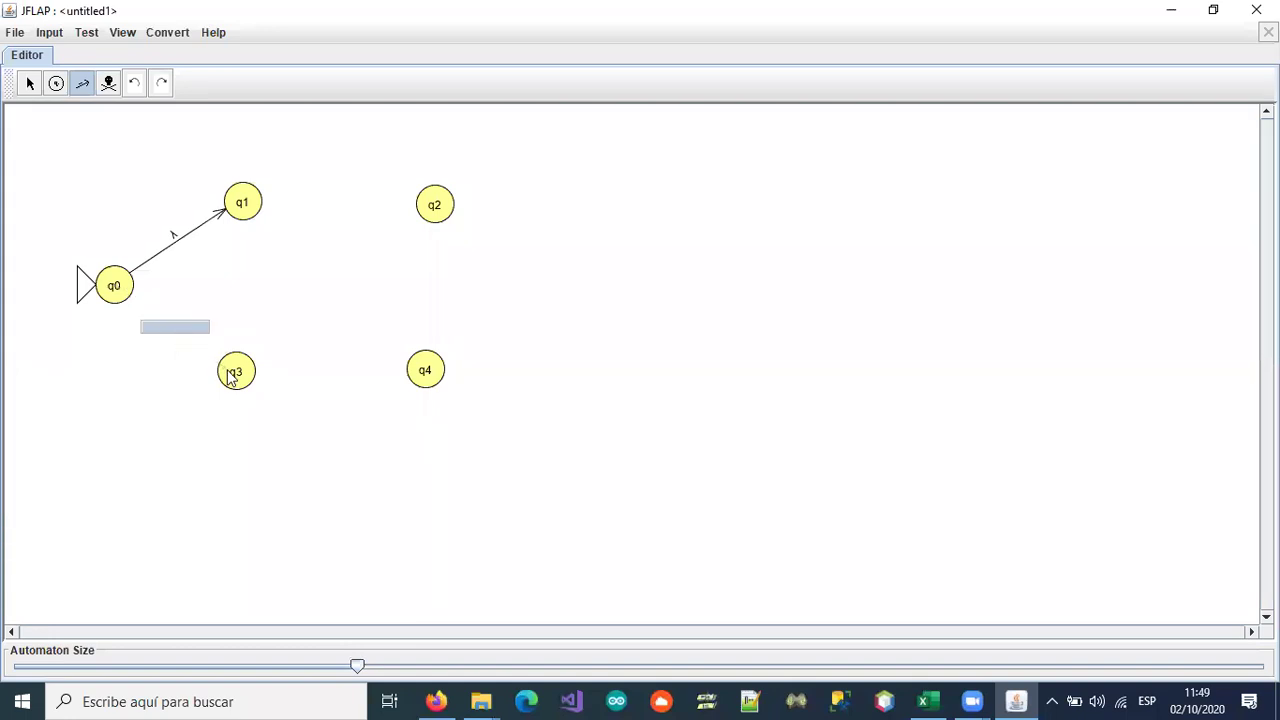
left_click(116, 418)
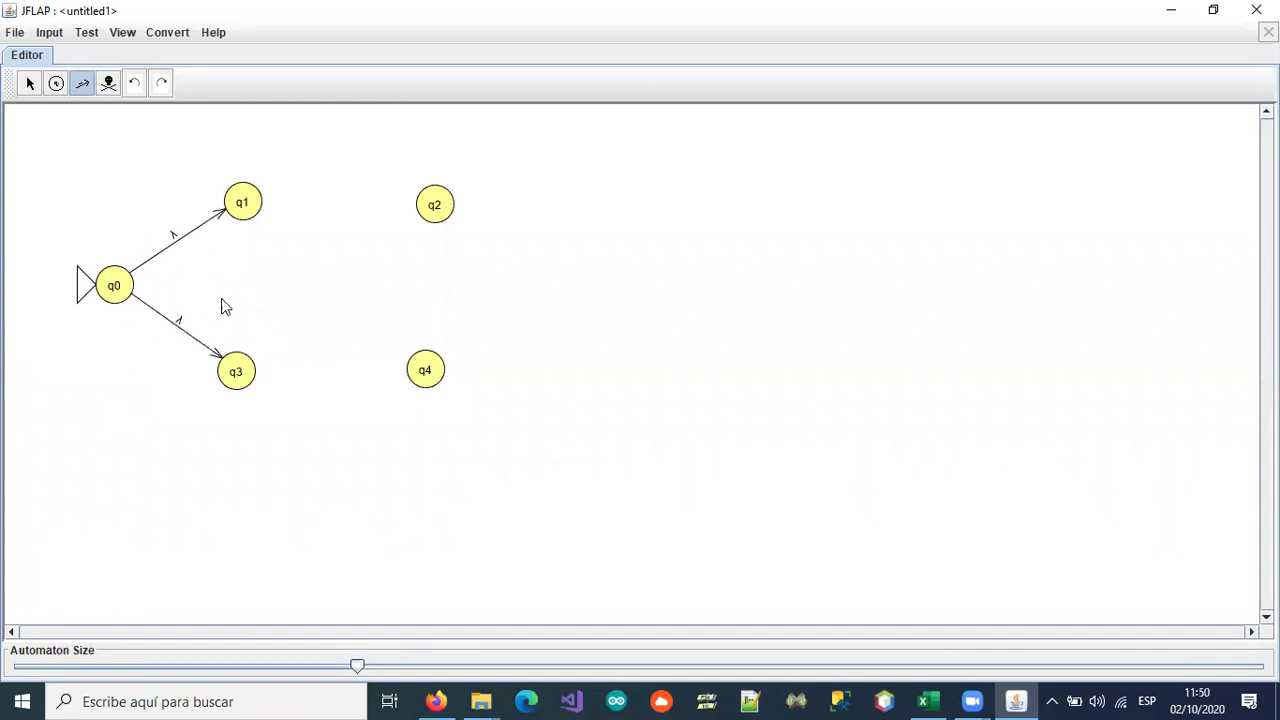
- Create an a transition from q1 to q2 and a b transition from q3 to q4
left_click_drag(244, 205, 428, 212)
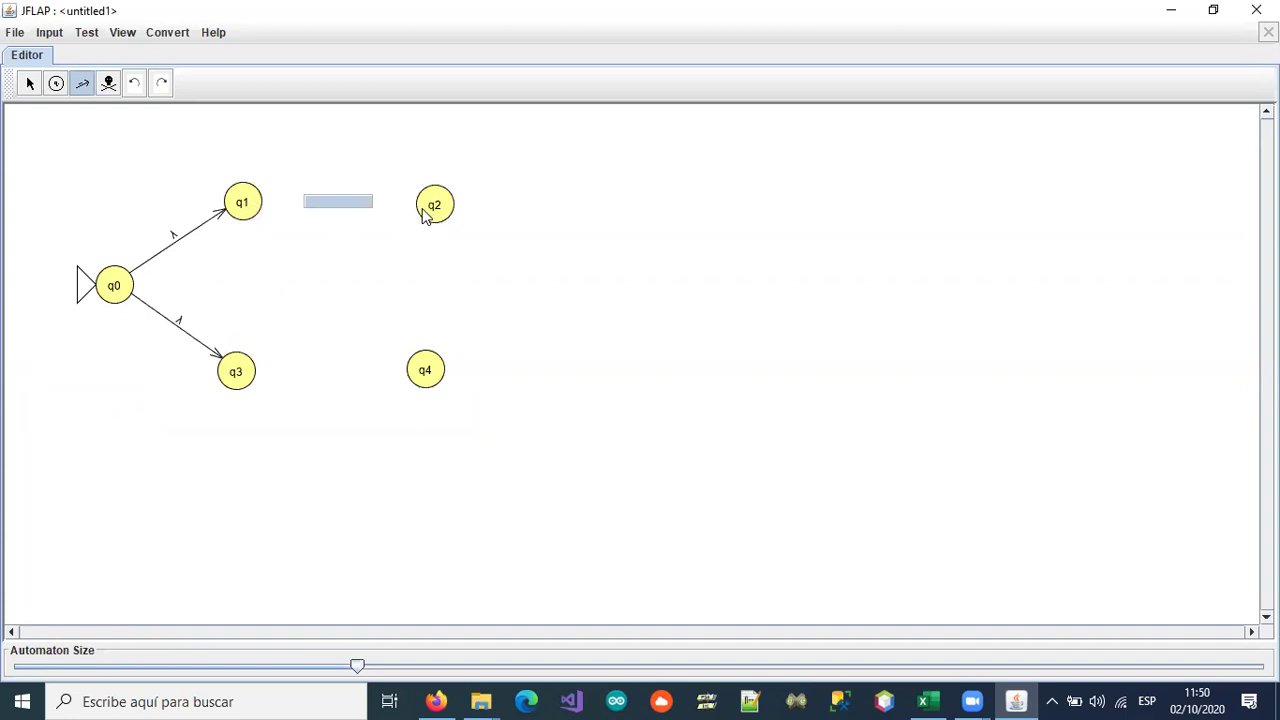
type("a")
left_click_drag(243, 367, 420, 377)
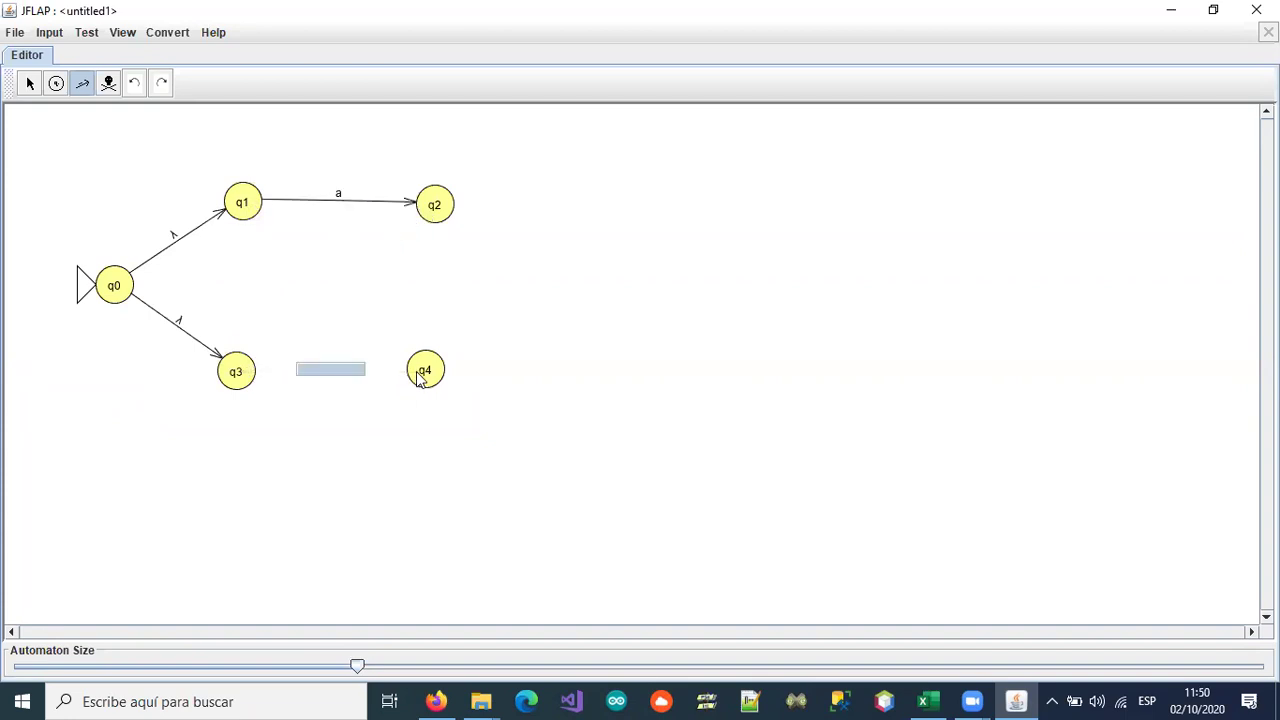
type("b")
- Add a loop labelled b on state q4 and a loop labelled a on state q2
left_click(428, 372)
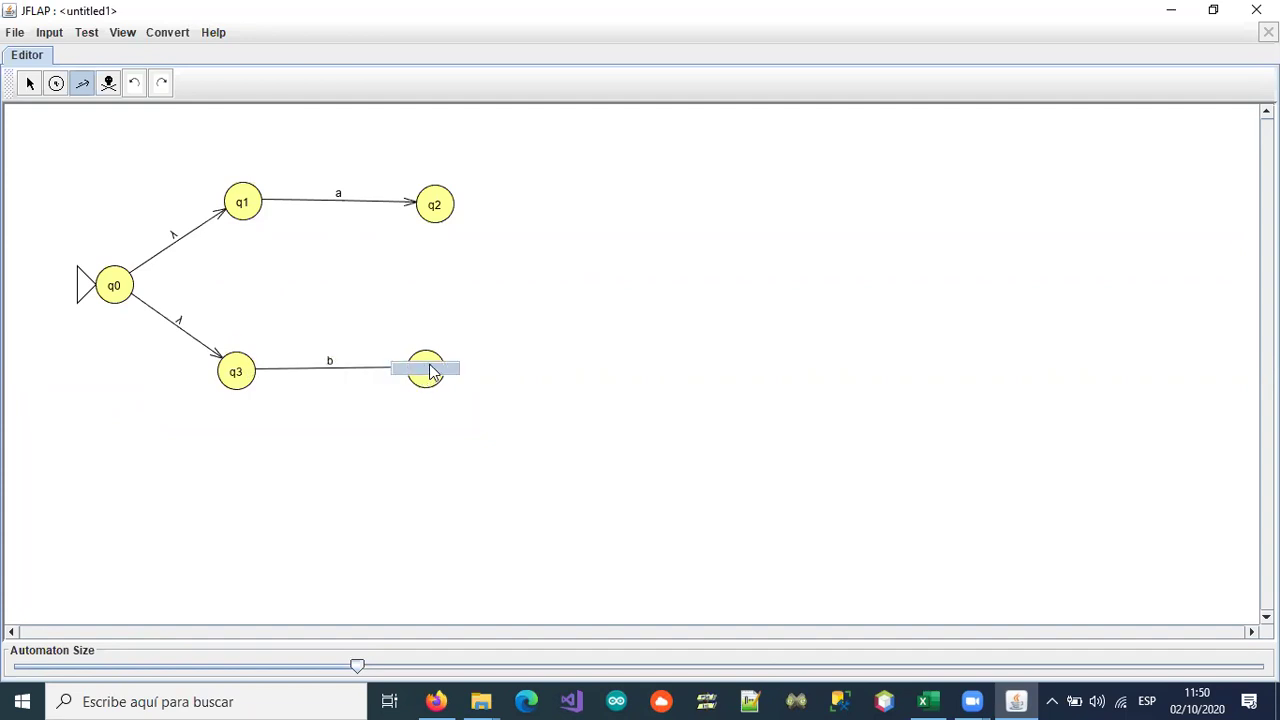
type("b")
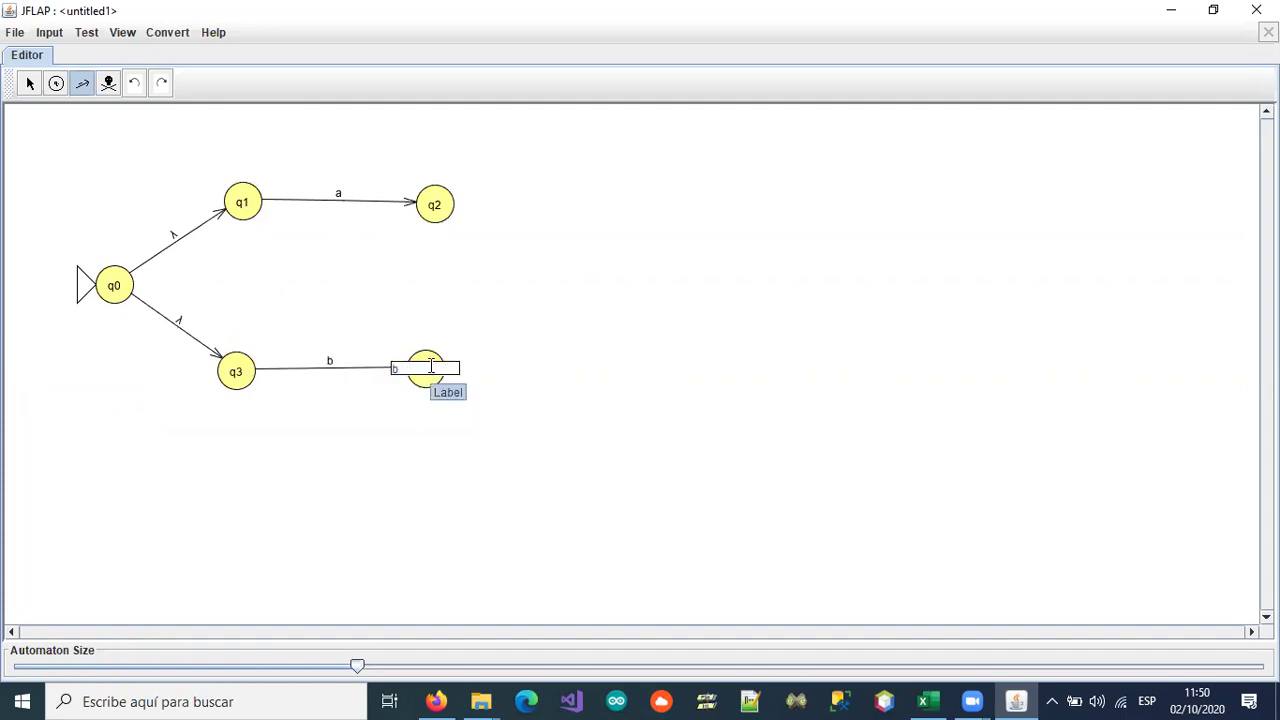
left_click(432, 217)
type("a")
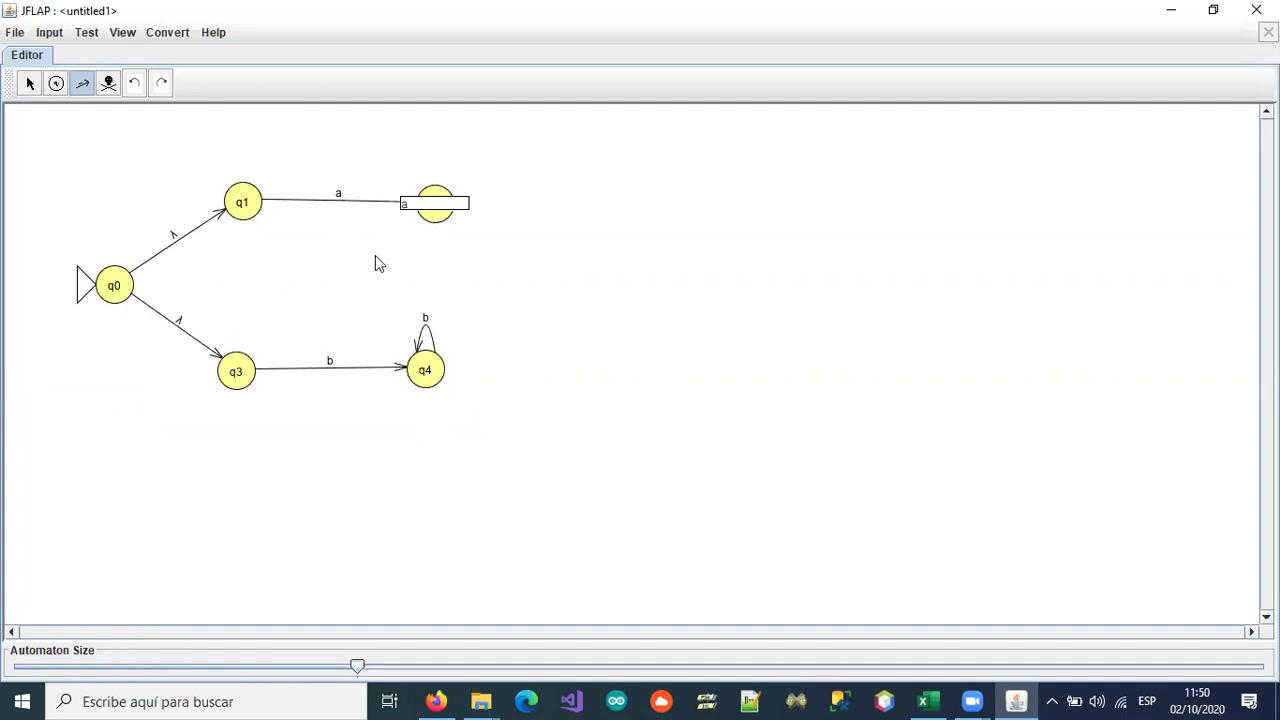
left_click(29, 84)
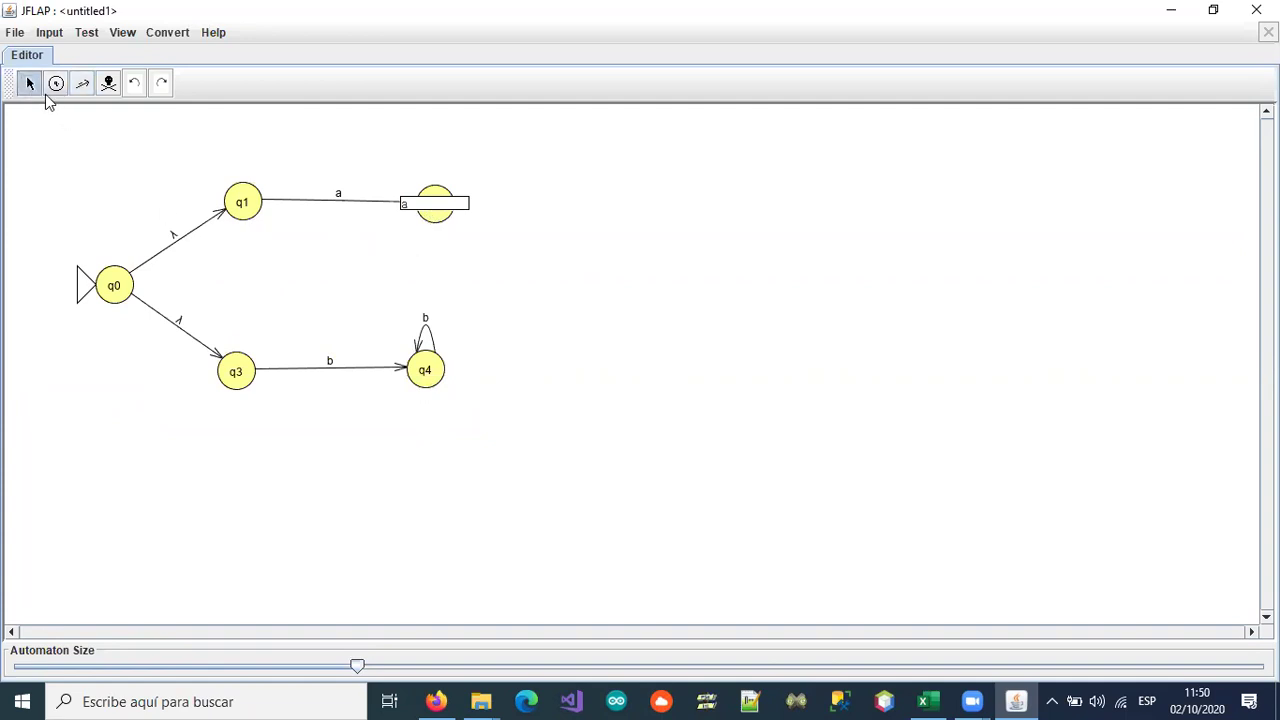
left_click(47, 171)
- Mark states q2 and q4 as final states
right_click(440, 207)
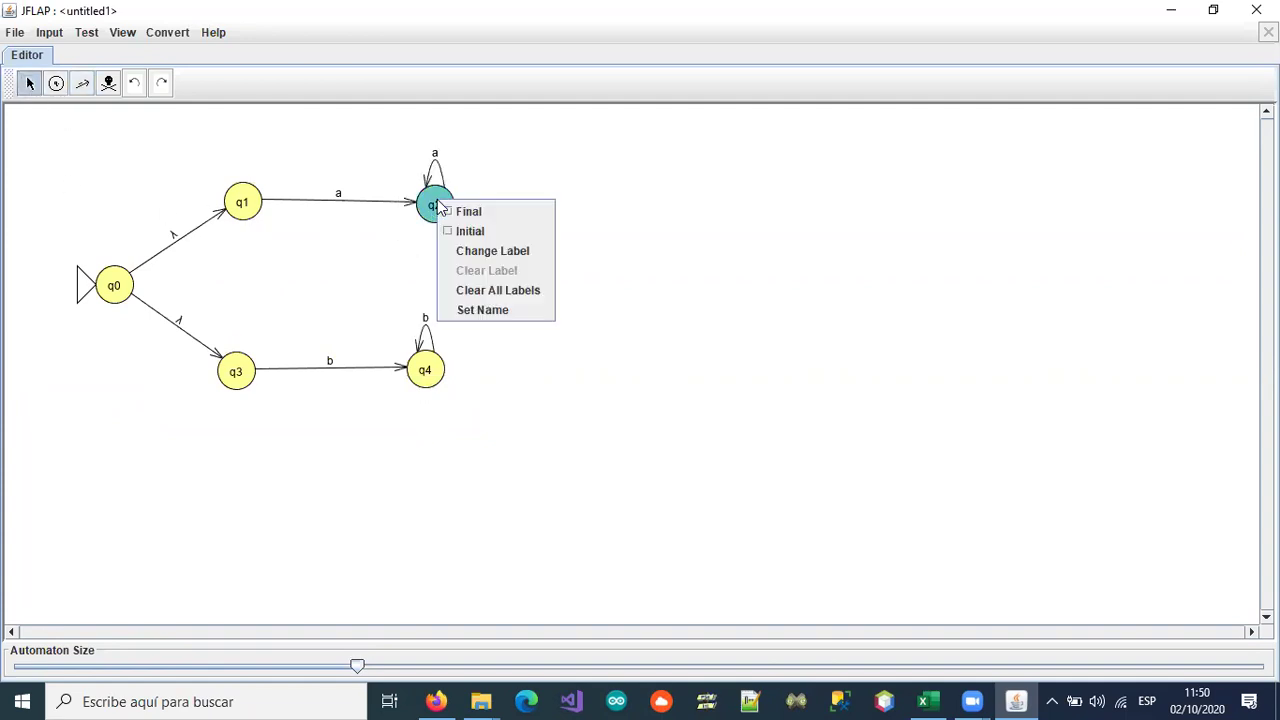
left_click(452, 213)
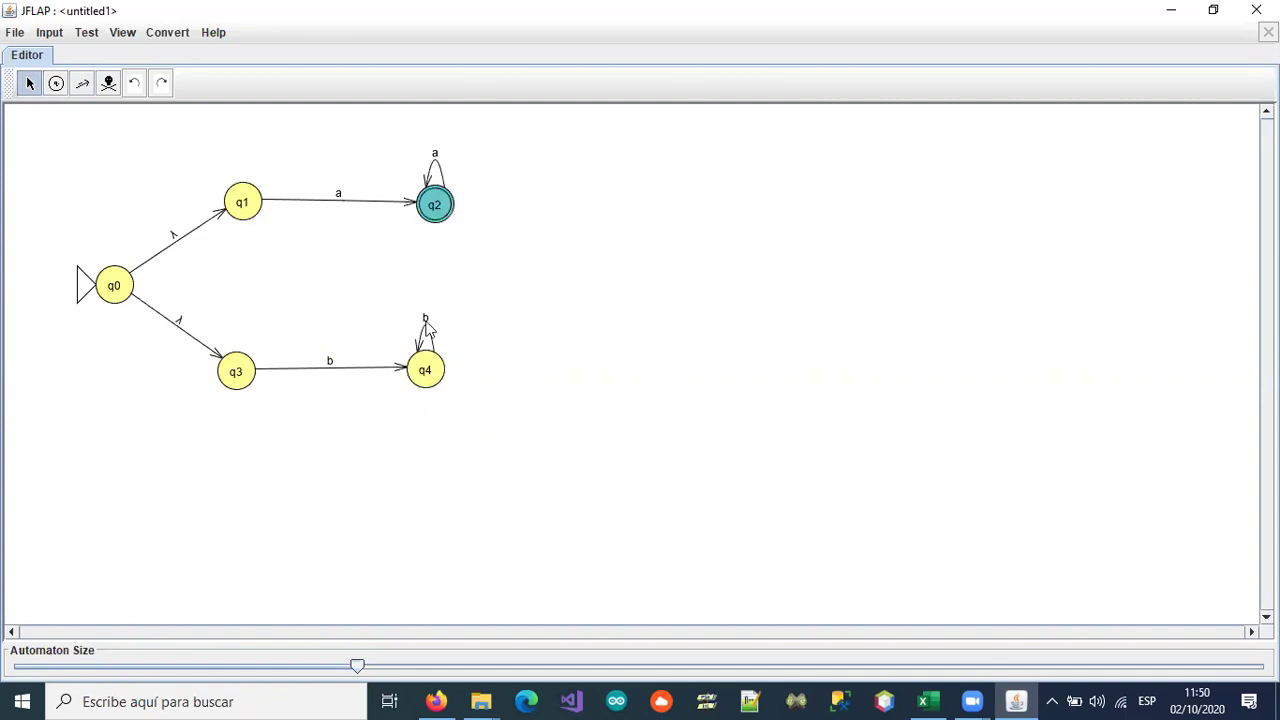
right_click(425, 370)
left_click(430, 380)
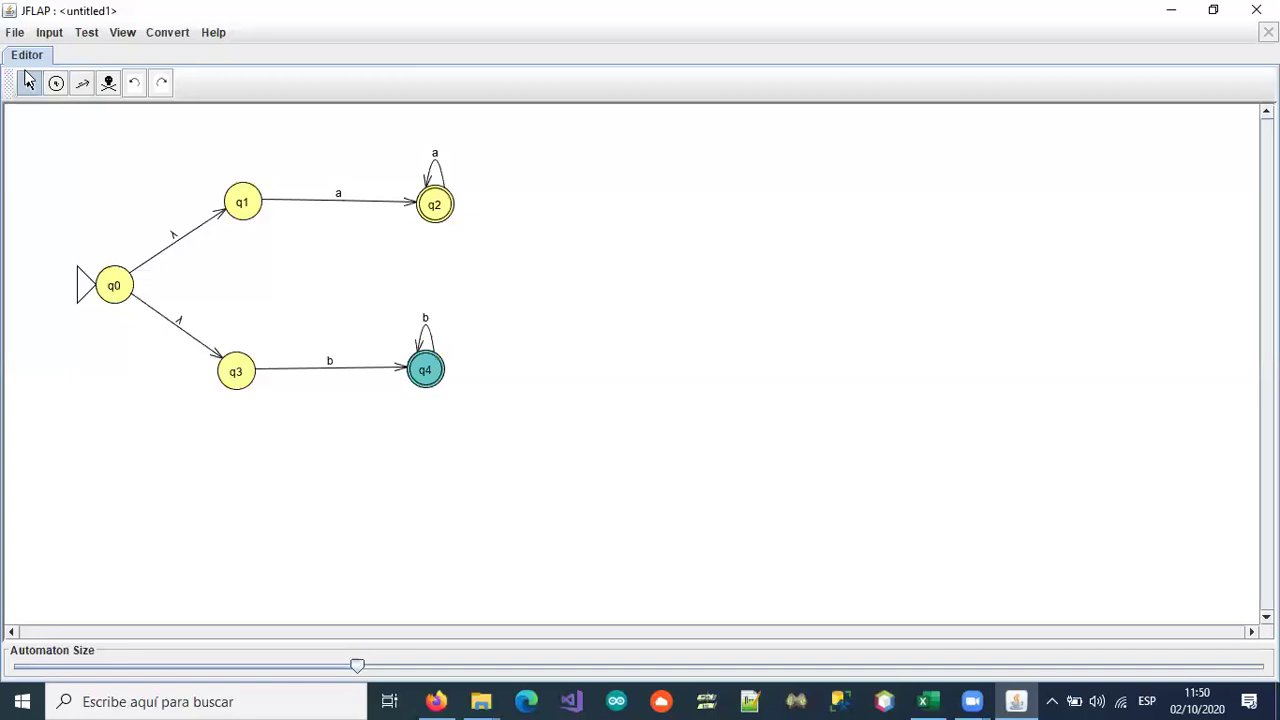
- Open a multiple run for the automaton and append the test strings b, a and ab to the inputs
left_click(49, 32)
left_click(60, 114)
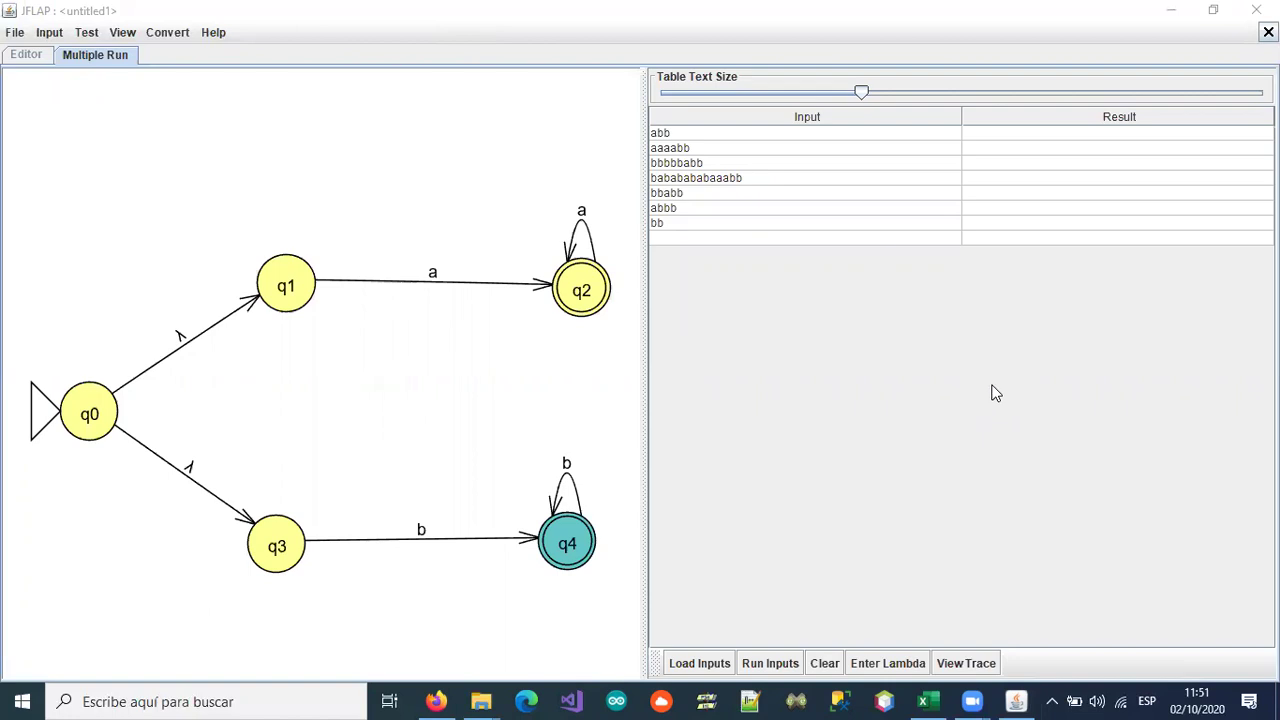
left_click(656, 240)
type("b")
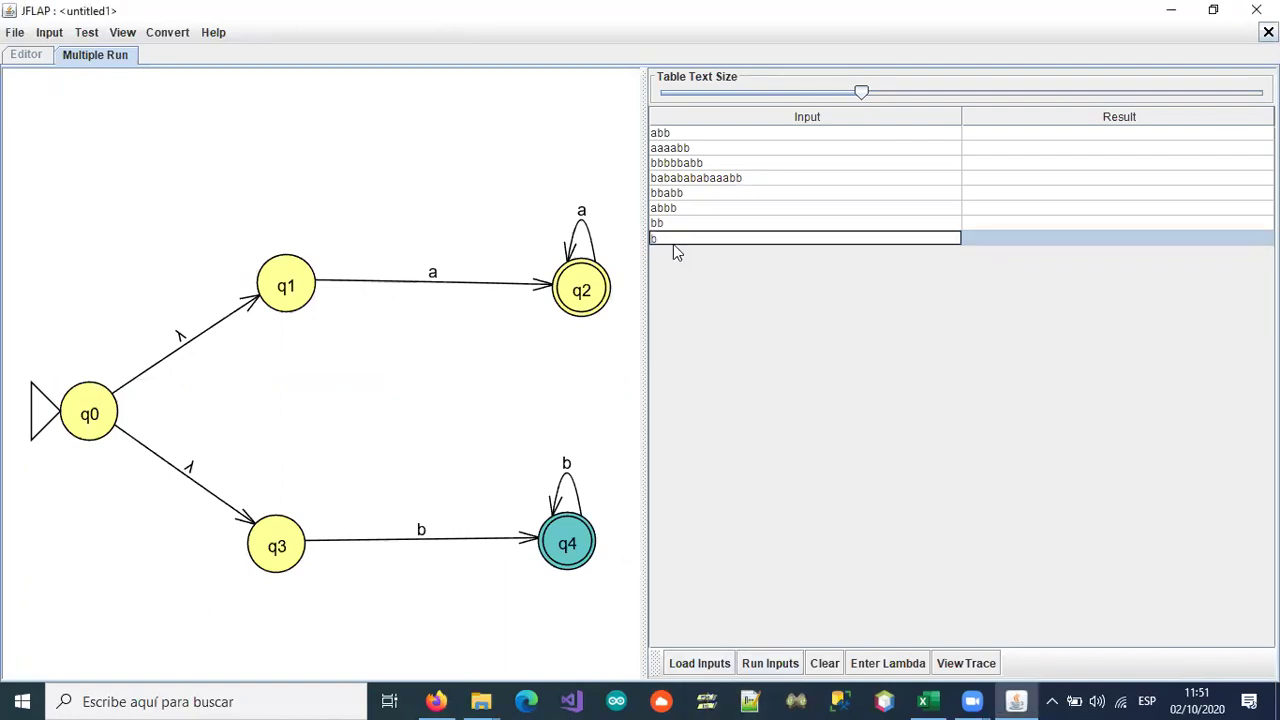
key("Return")
type("a")
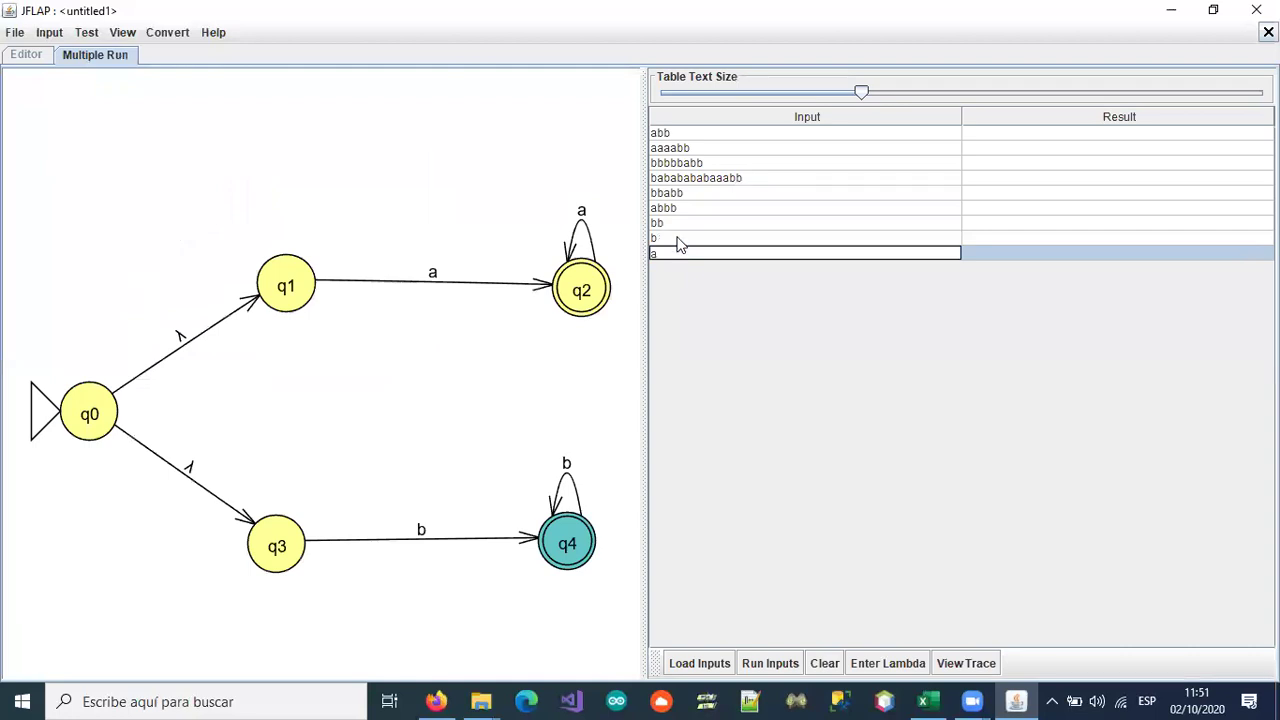
key("Return")
type("ab")
key("Return")
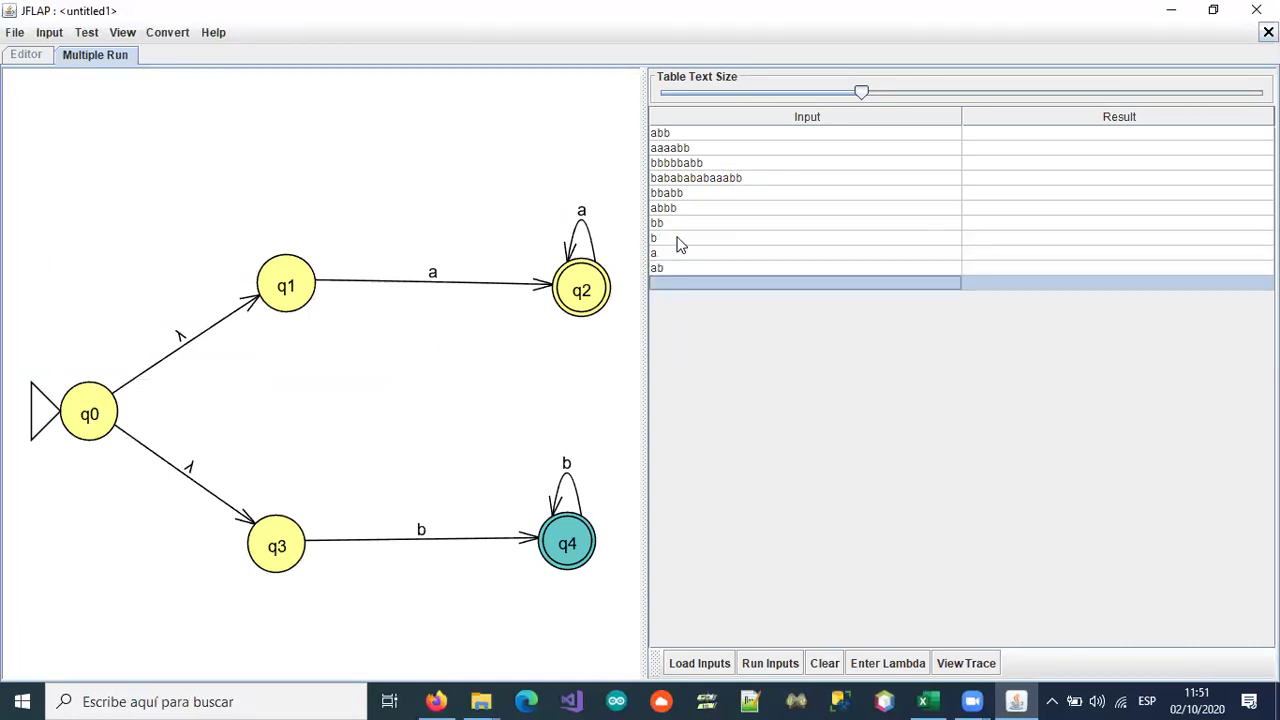
- Append the test strings bbbbbbbbb and bb to the inputs and run all of them against the automaton
type("bbbbbbbbb")
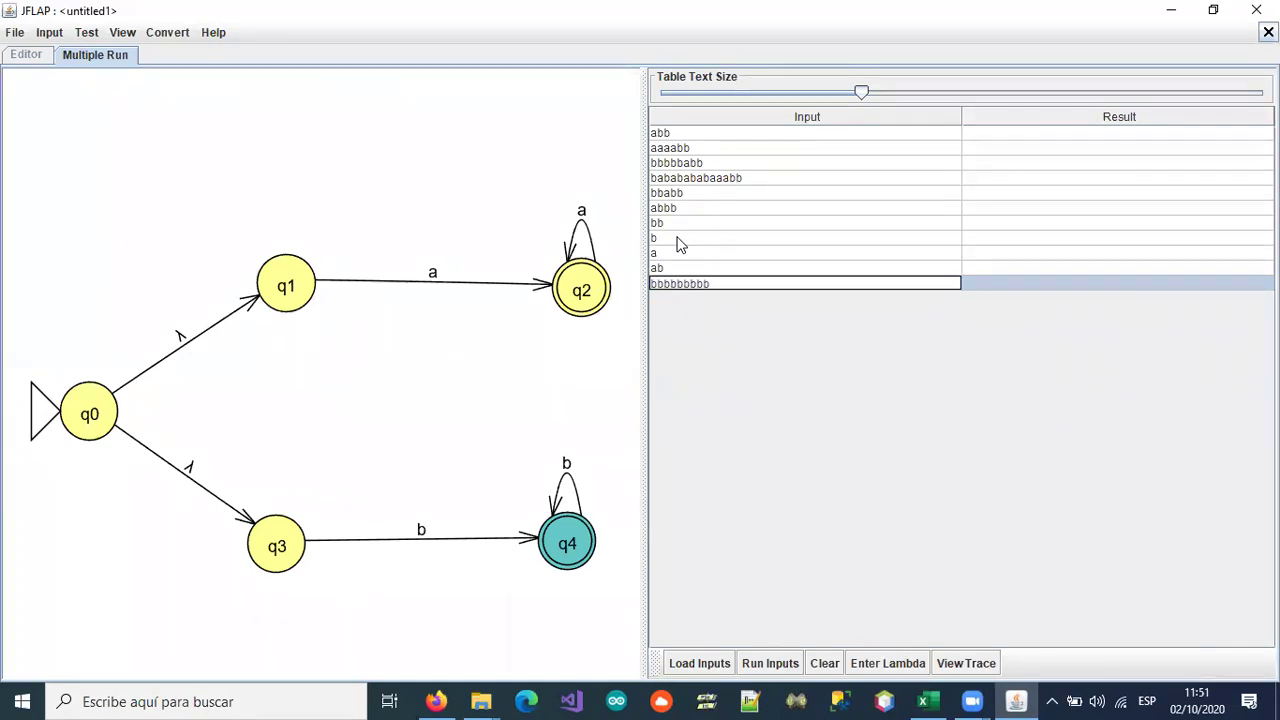
key("Return")
type("bb")
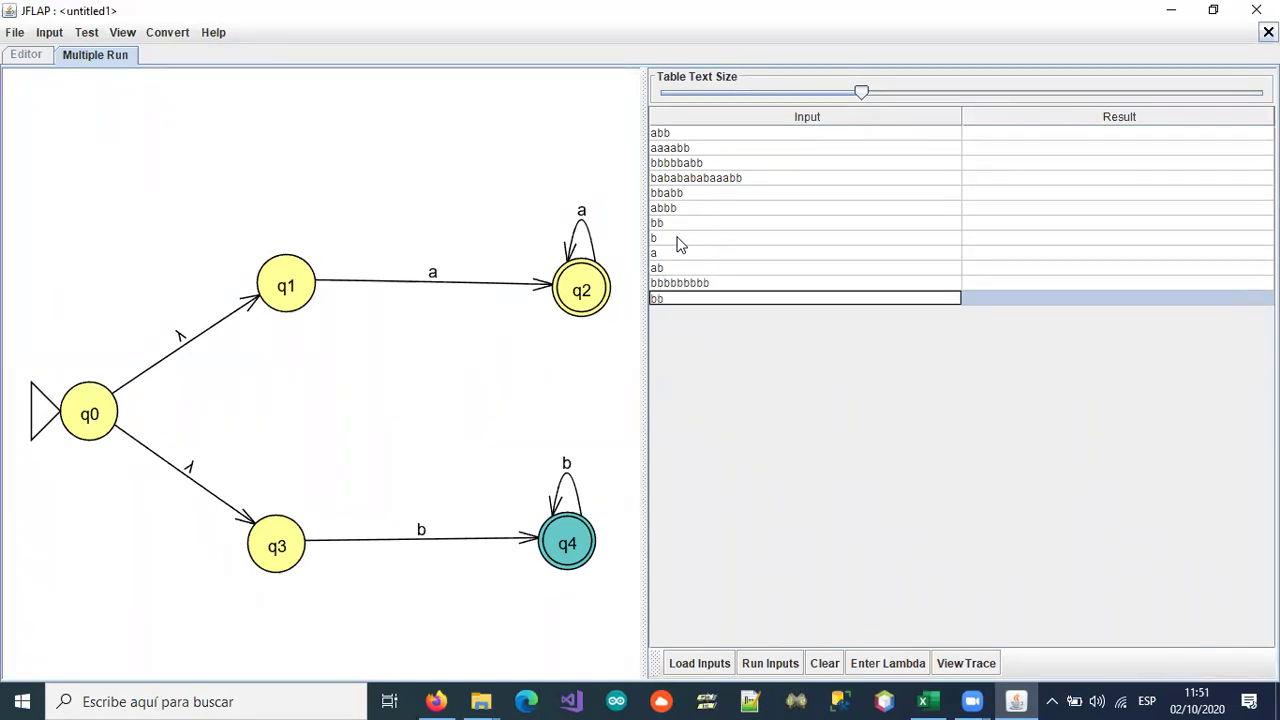
key("Return")
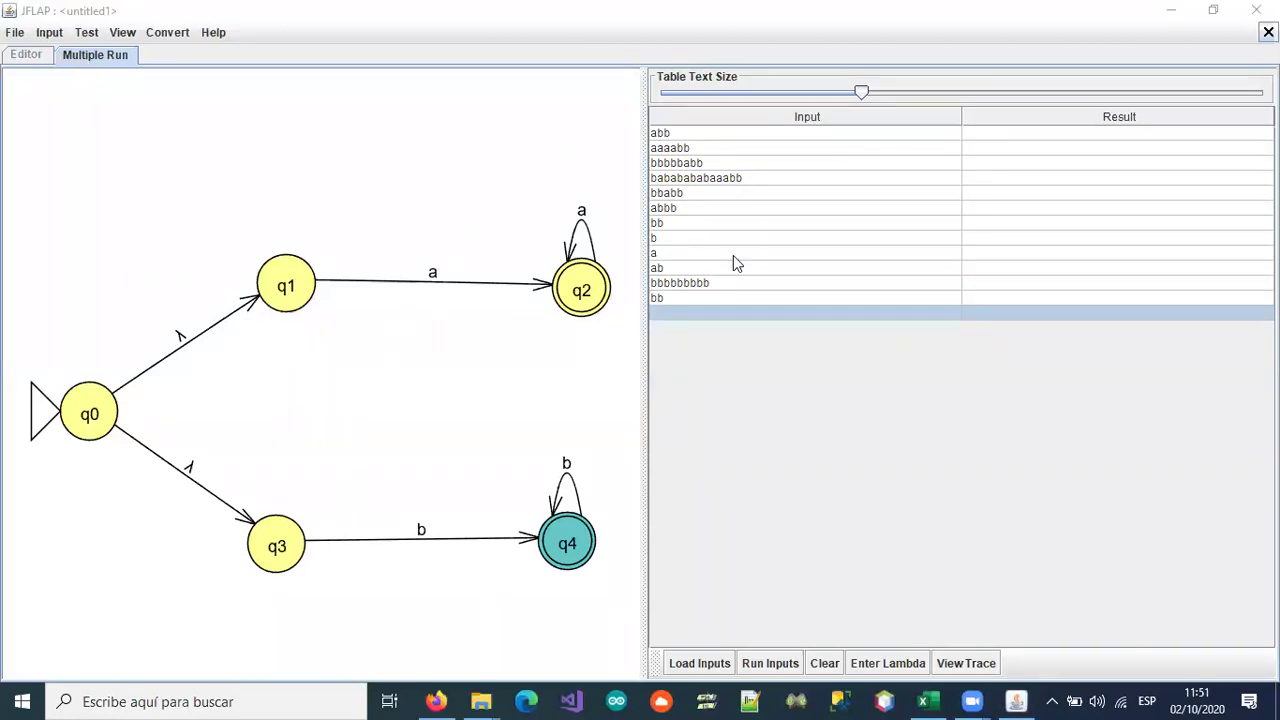
left_click(770, 663)
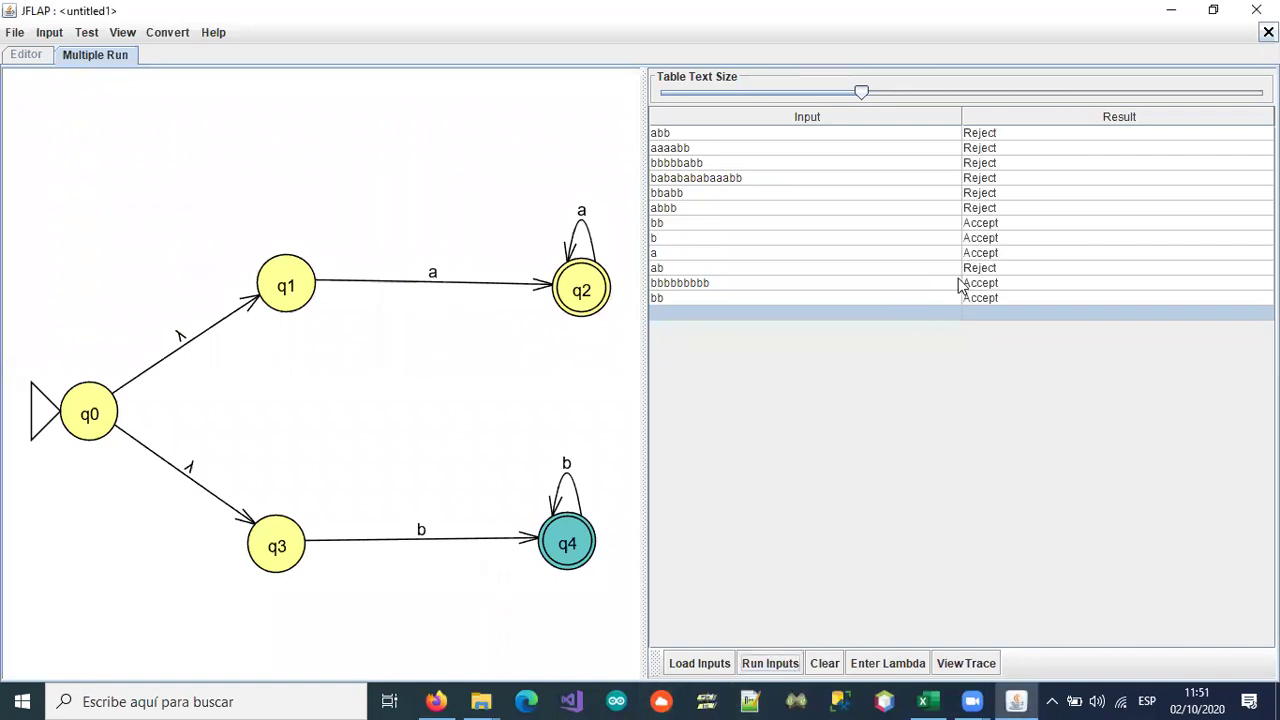
left_click(662, 135)
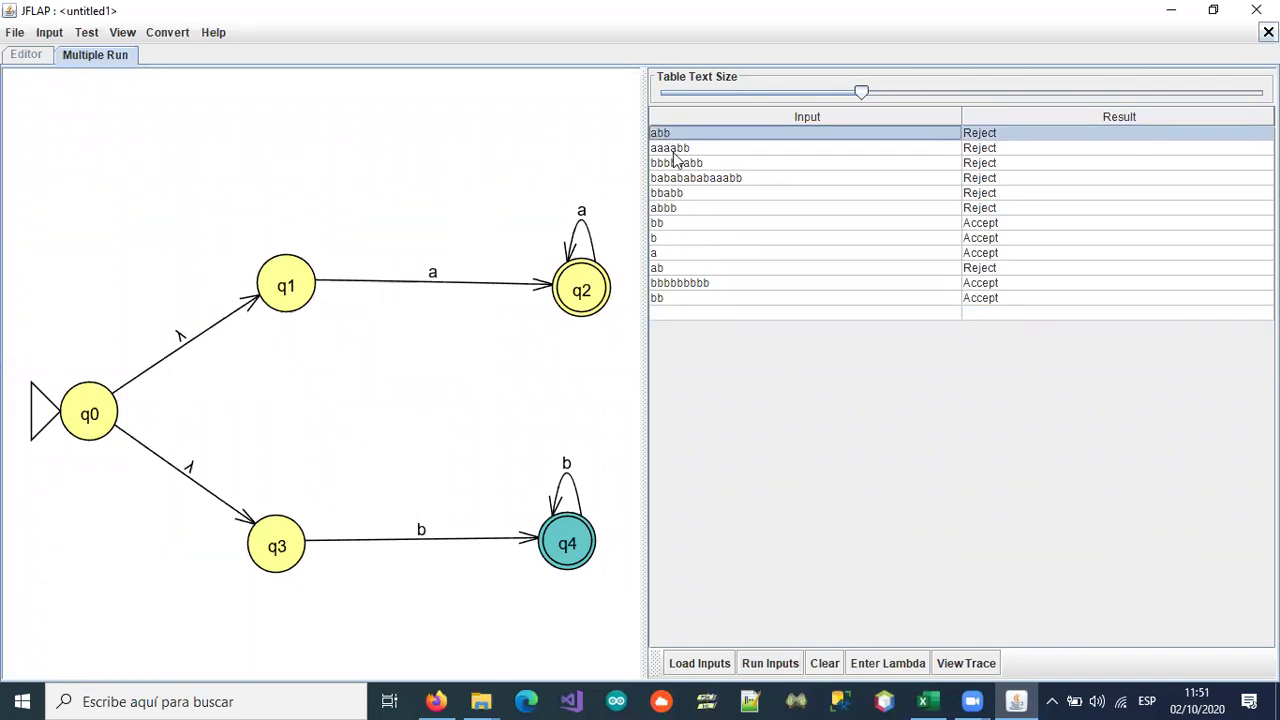
left_click(677, 150)
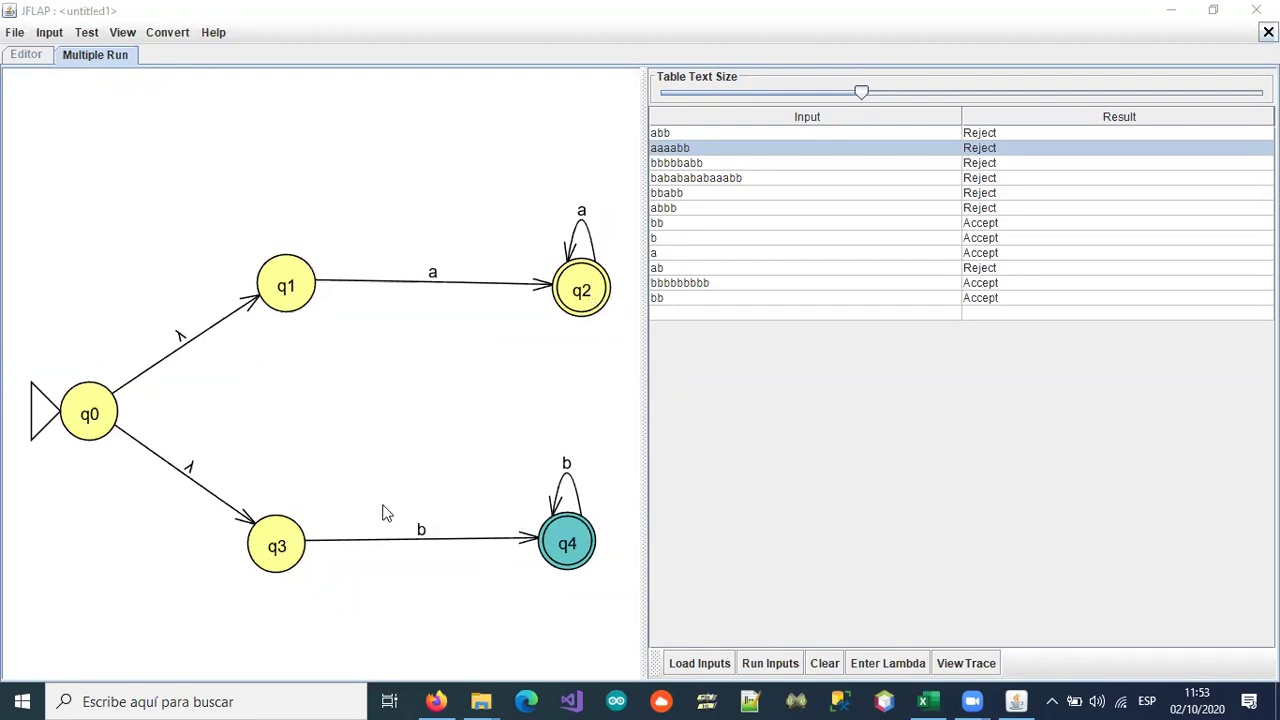
- Switch to the Excel workbook, add a new worksheet and narrow columns A through R
left_click(928, 701)
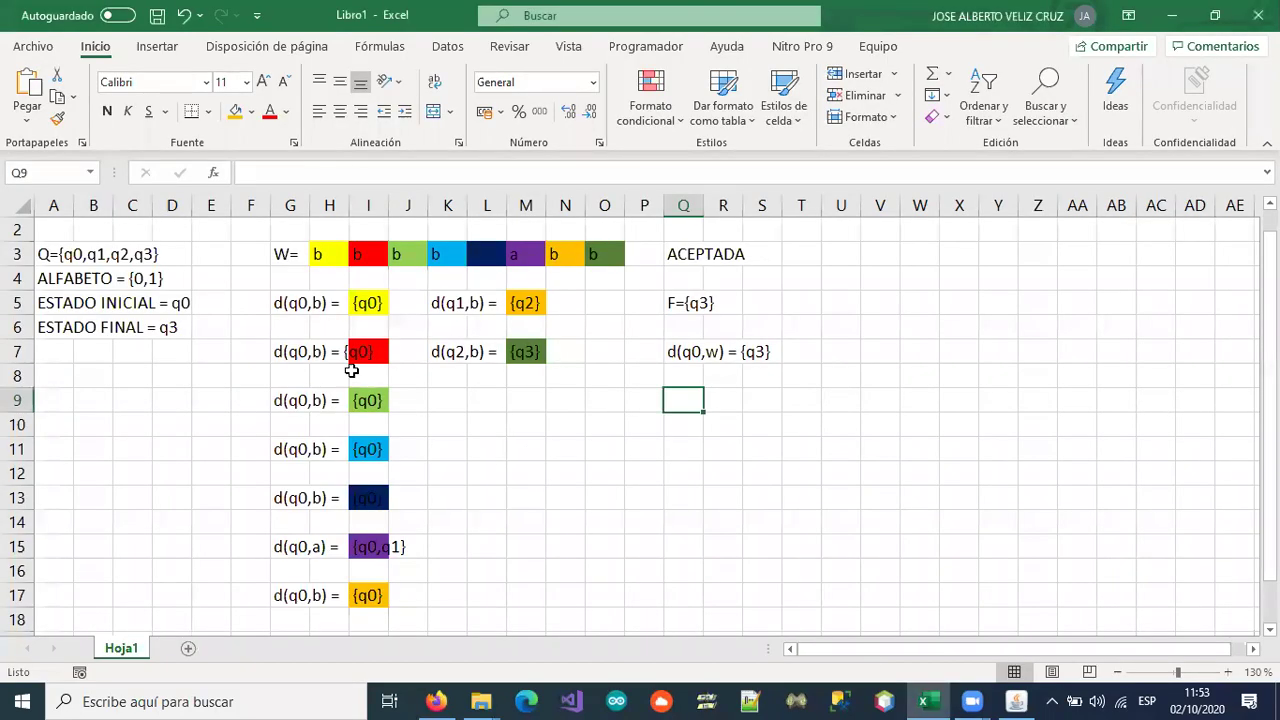
left_click(187, 648)
left_click_drag(86, 206, 1006, 173)
left_click_drag(937, 209, 906, 209)
left_click_drag(871, 650, 797, 652)
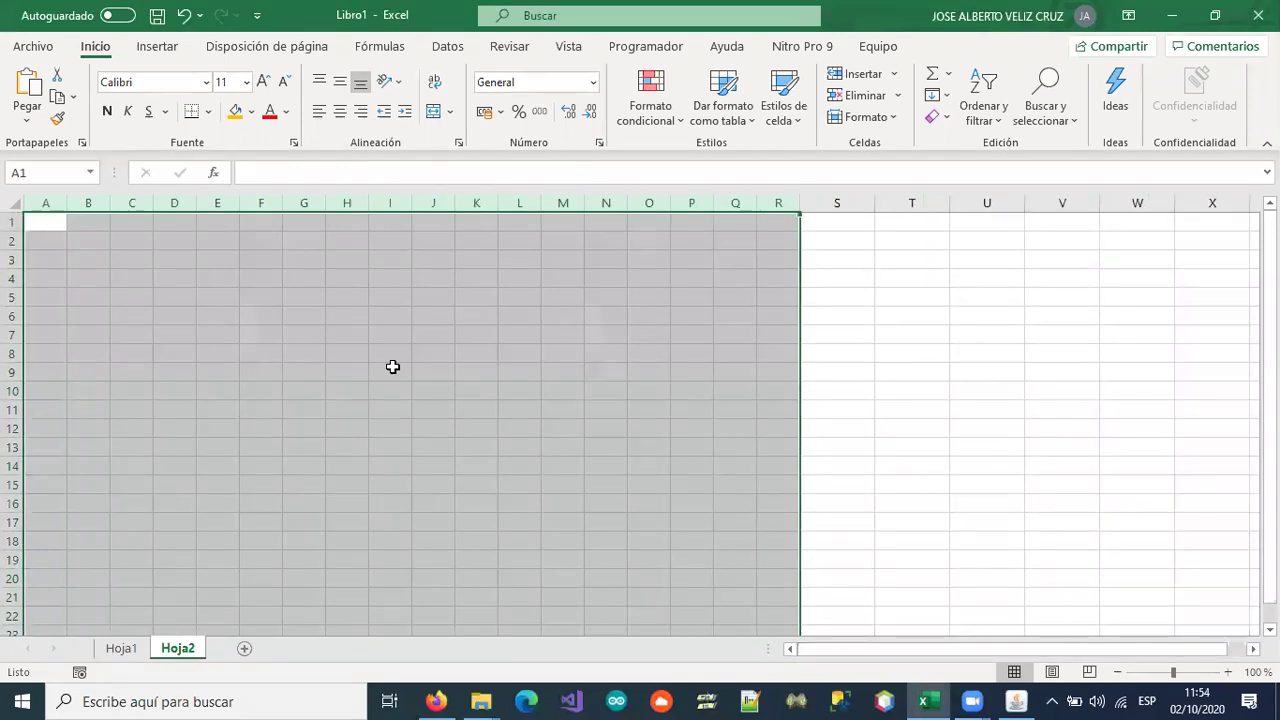
left_click(31, 225)
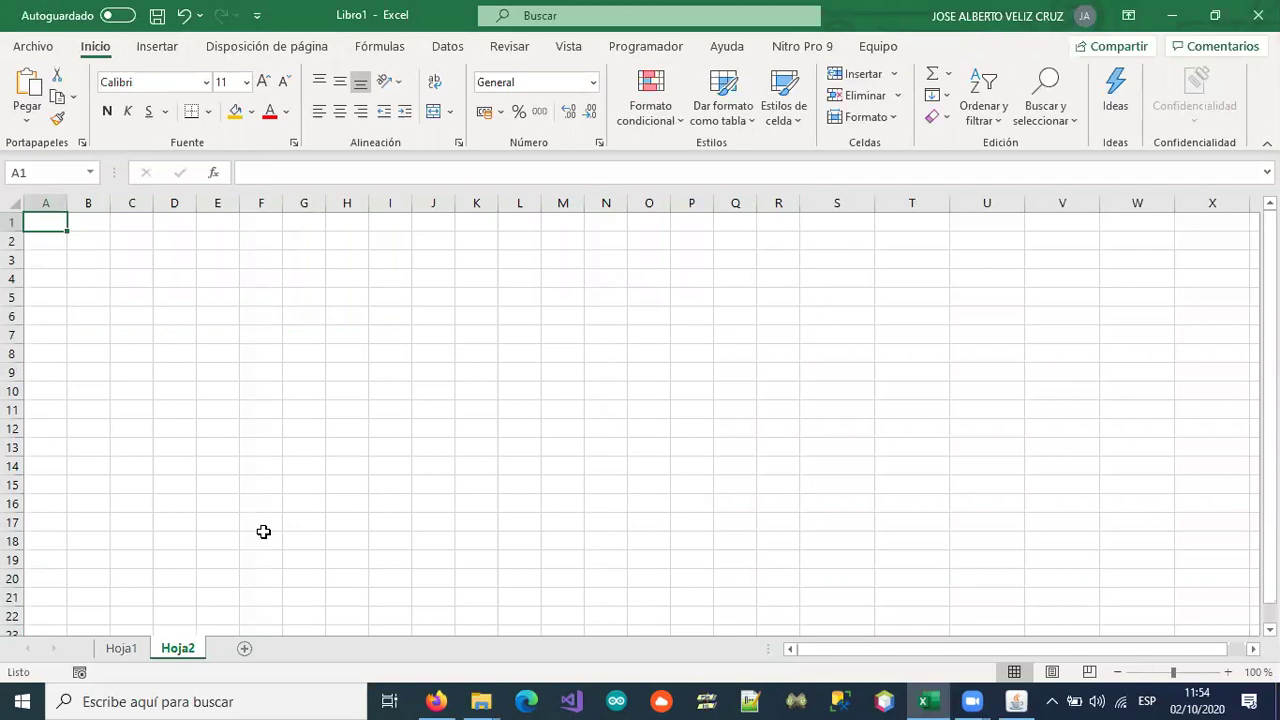
- Enter the regular expression aa*|bb* in cell A1
type("aa")
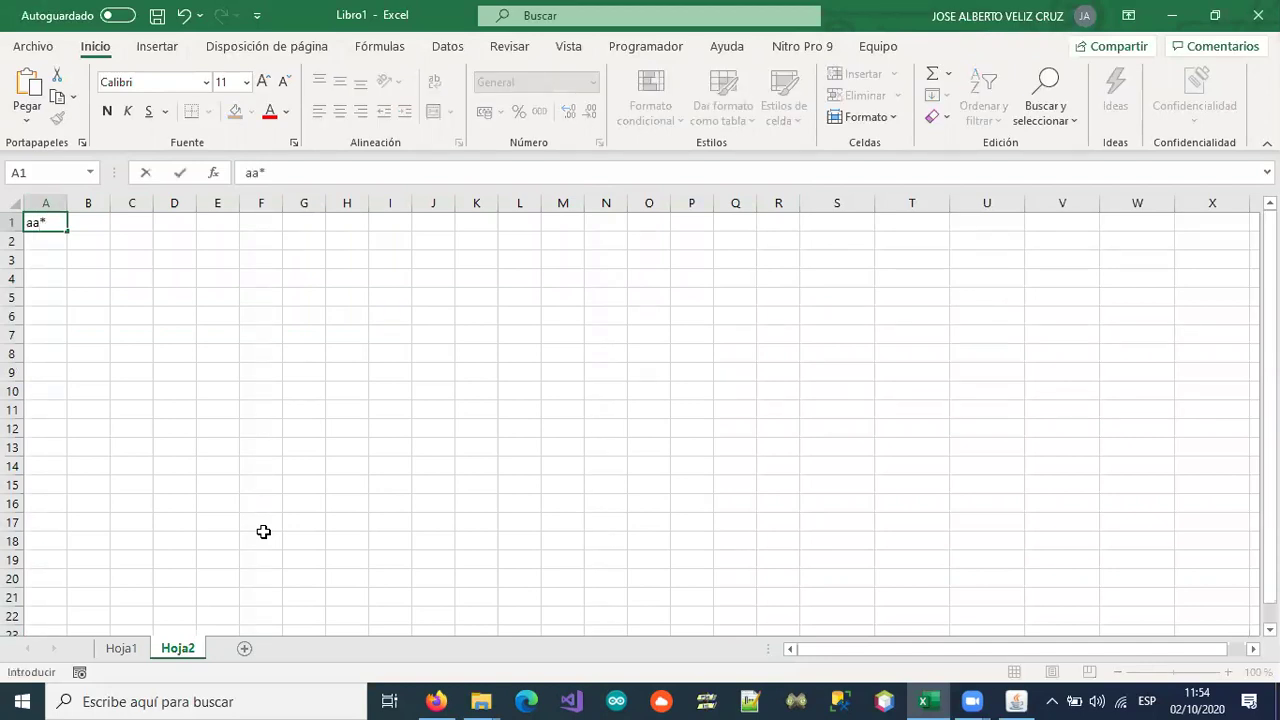
type("*1b")
key("BackSpace")
key("BackSpace")
type("|bb*")
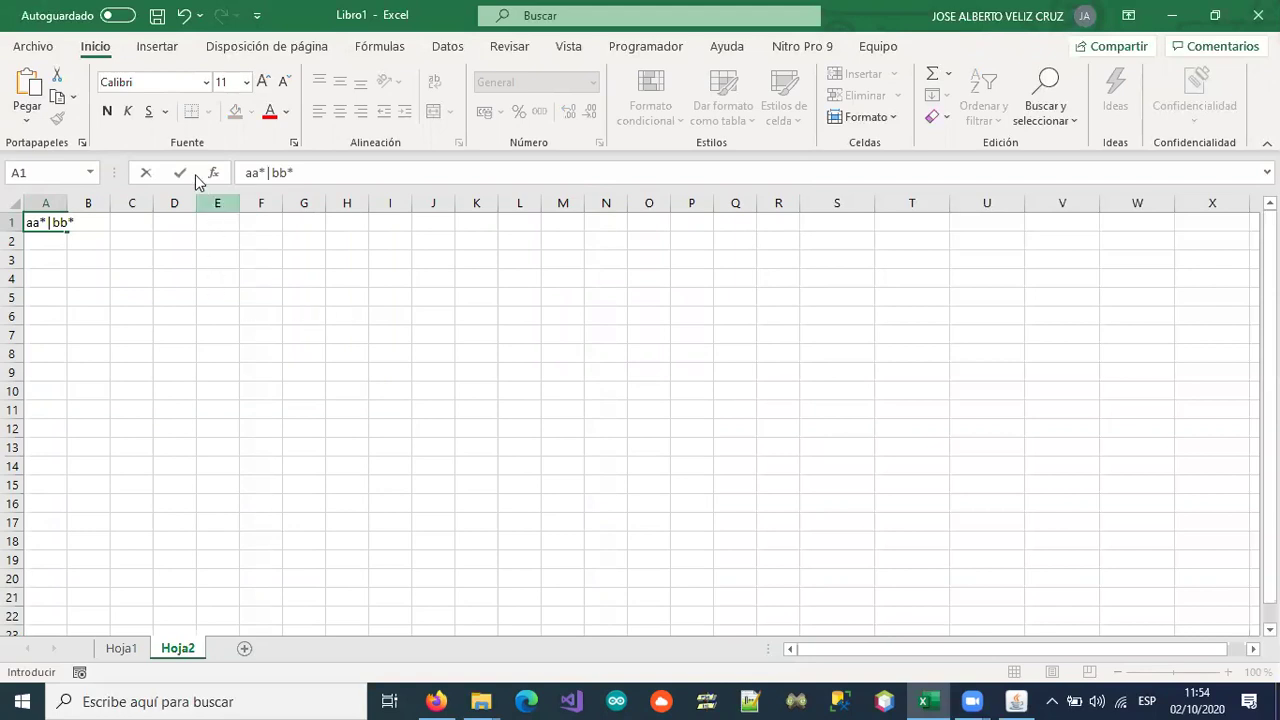
left_click(137, 256)
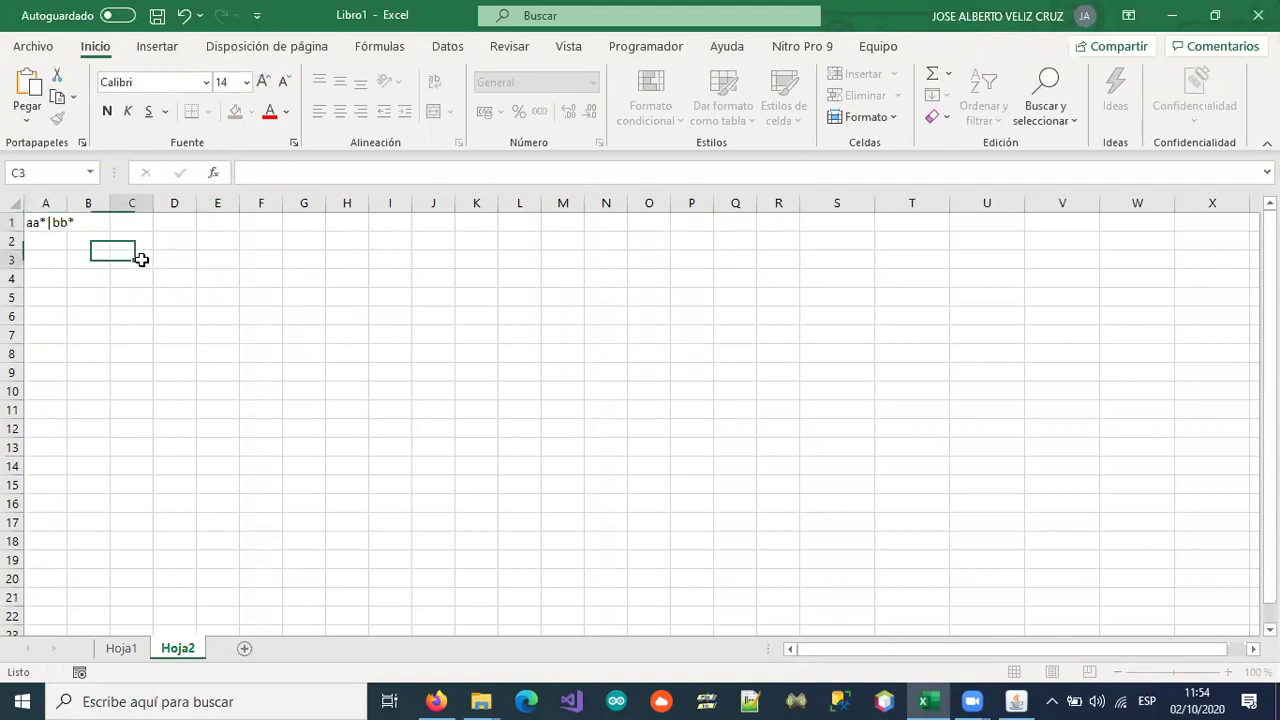
- Enlarge the regular expression in A1 to font size 28
left_click(34, 223)
left_click(264, 82)
left_click(264, 82)
left_click(264, 82)
left_click(264, 82)
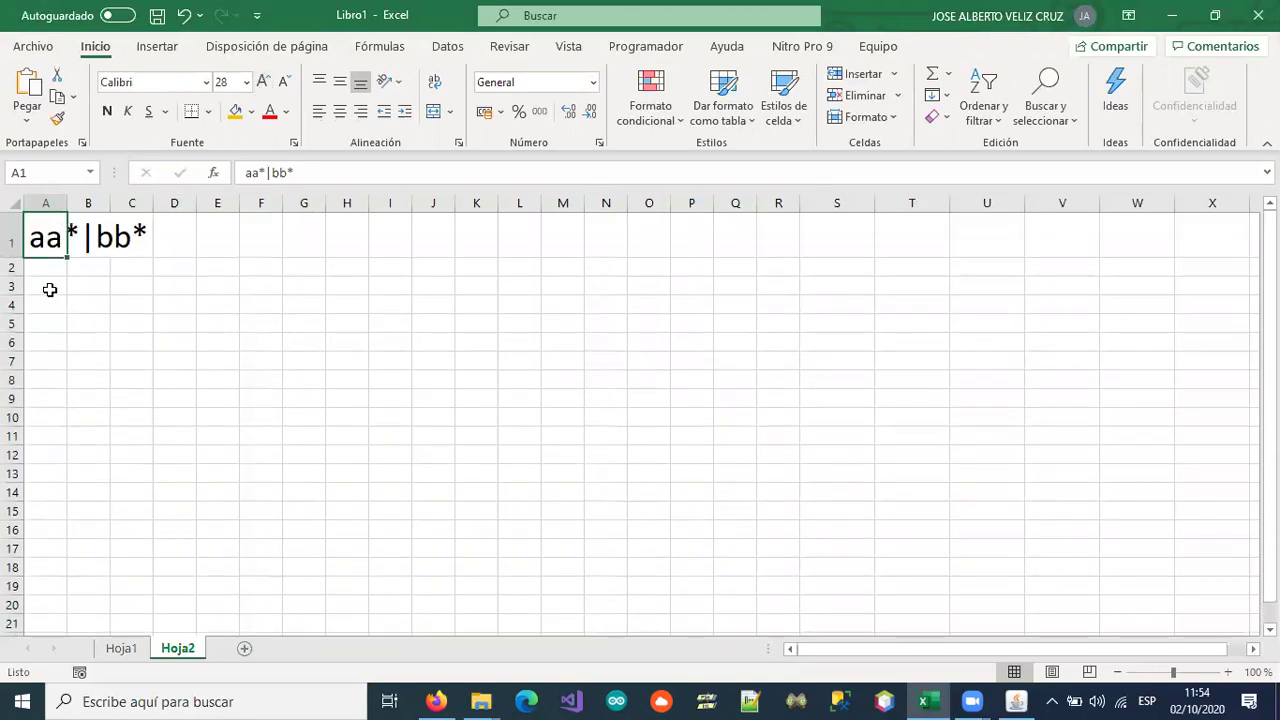
- Enter the heading TABLA DE TRANSICIONES in cell A3
left_click(49, 289)
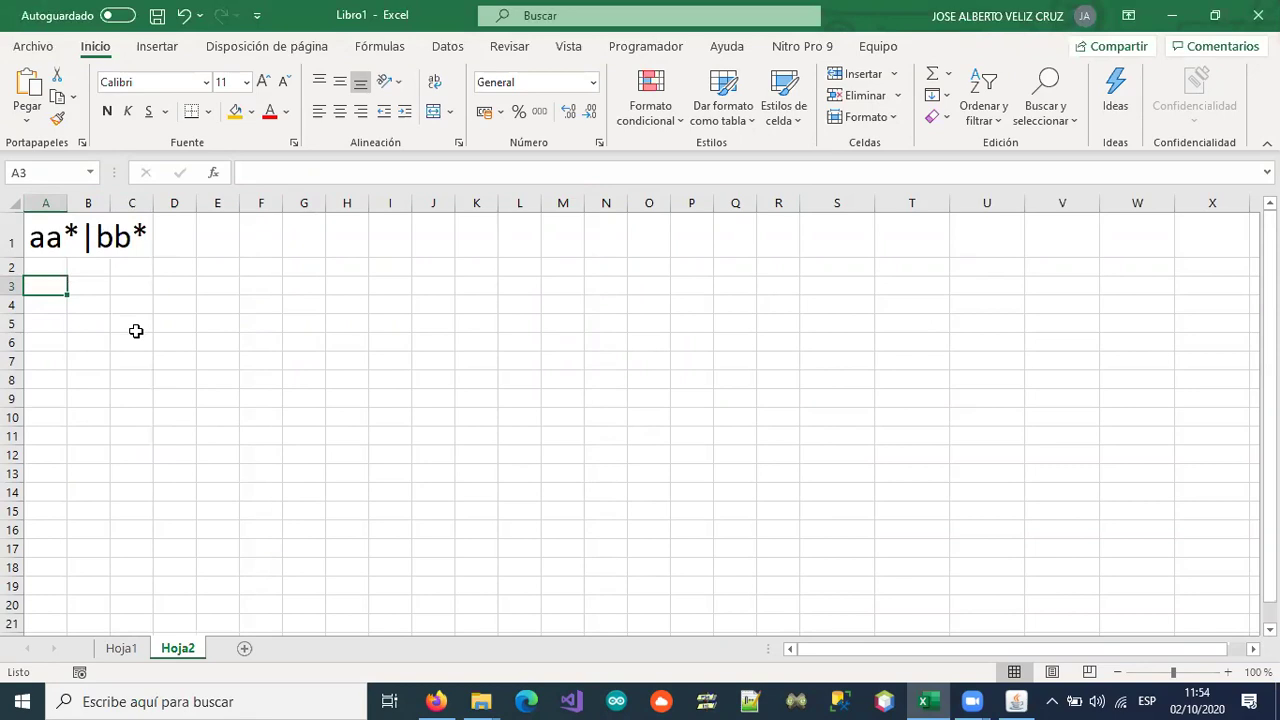
type("TABLA DE TRANSICIONES")
key("Return")
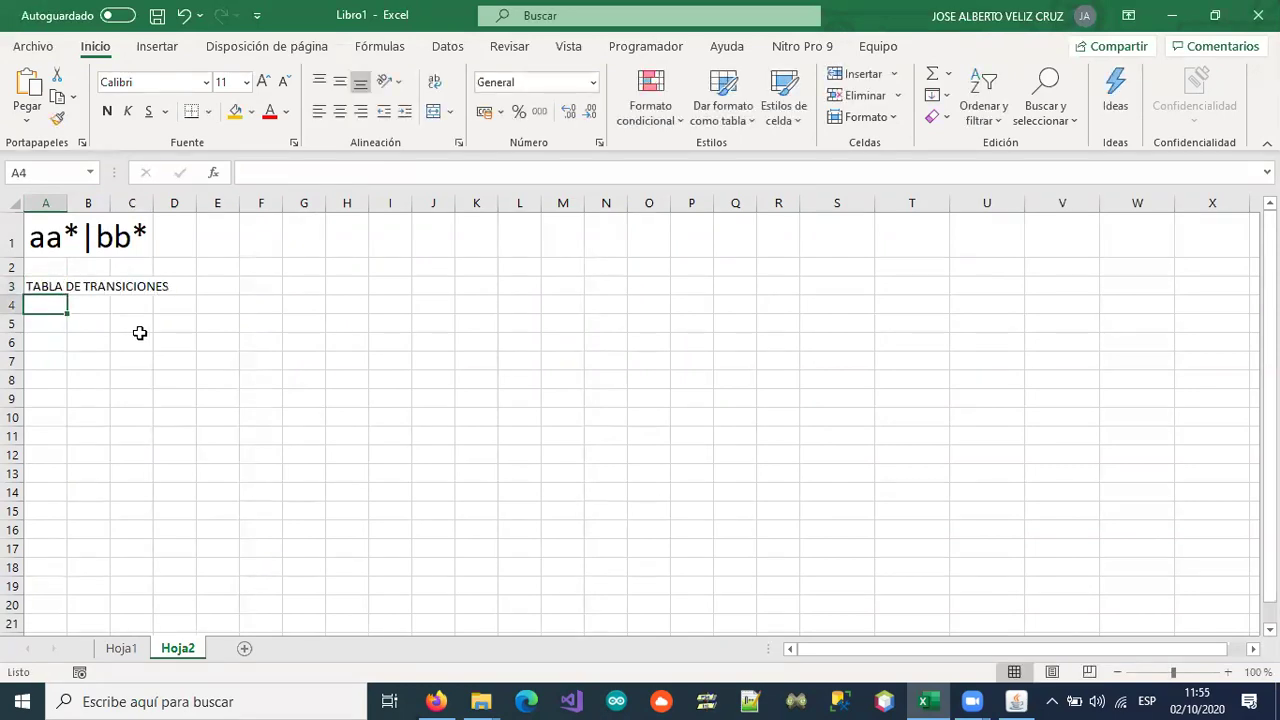
- List the states q0, q1, q2, q3 and q4 down cells A5 to A9
key("Return")
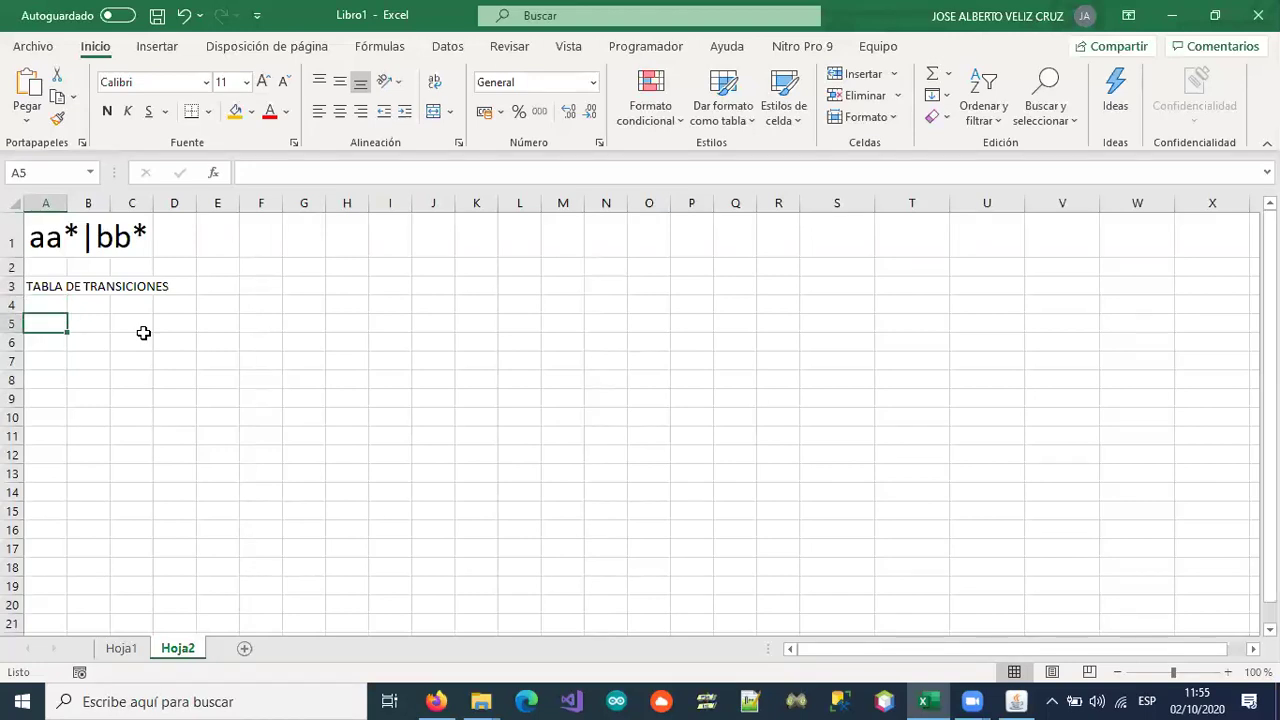
type("q")
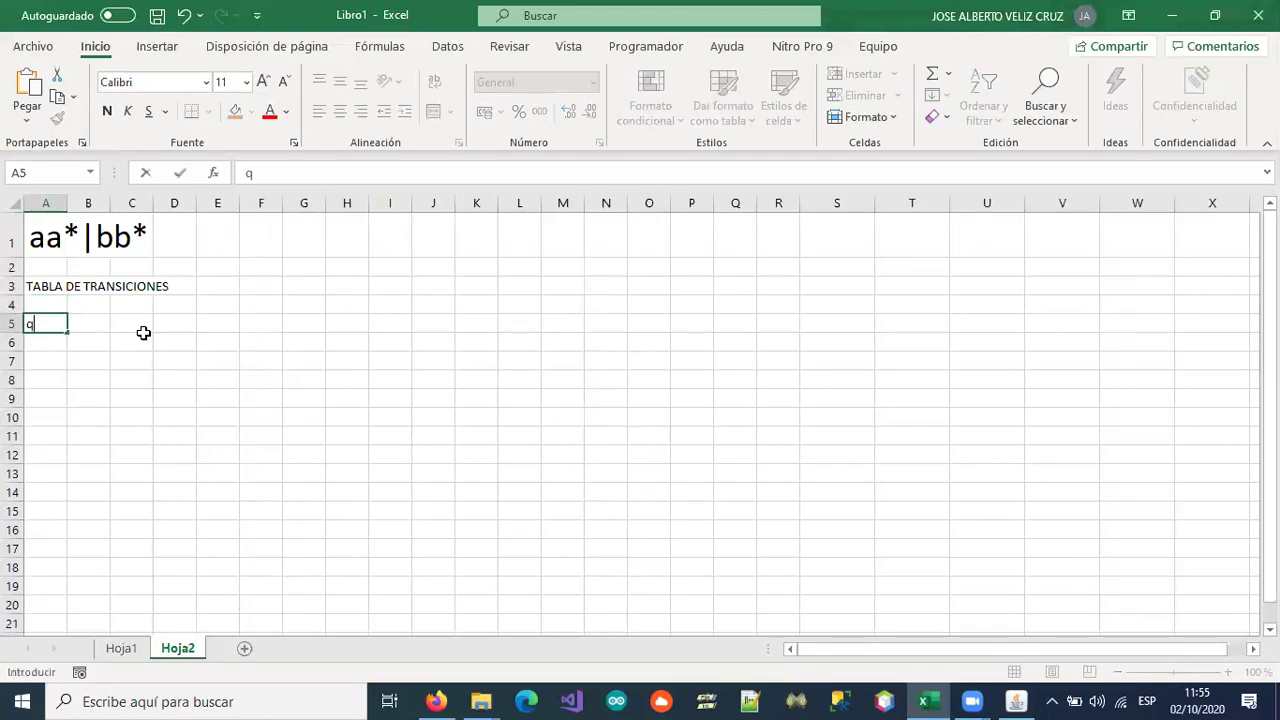
type("0")
key("Return")
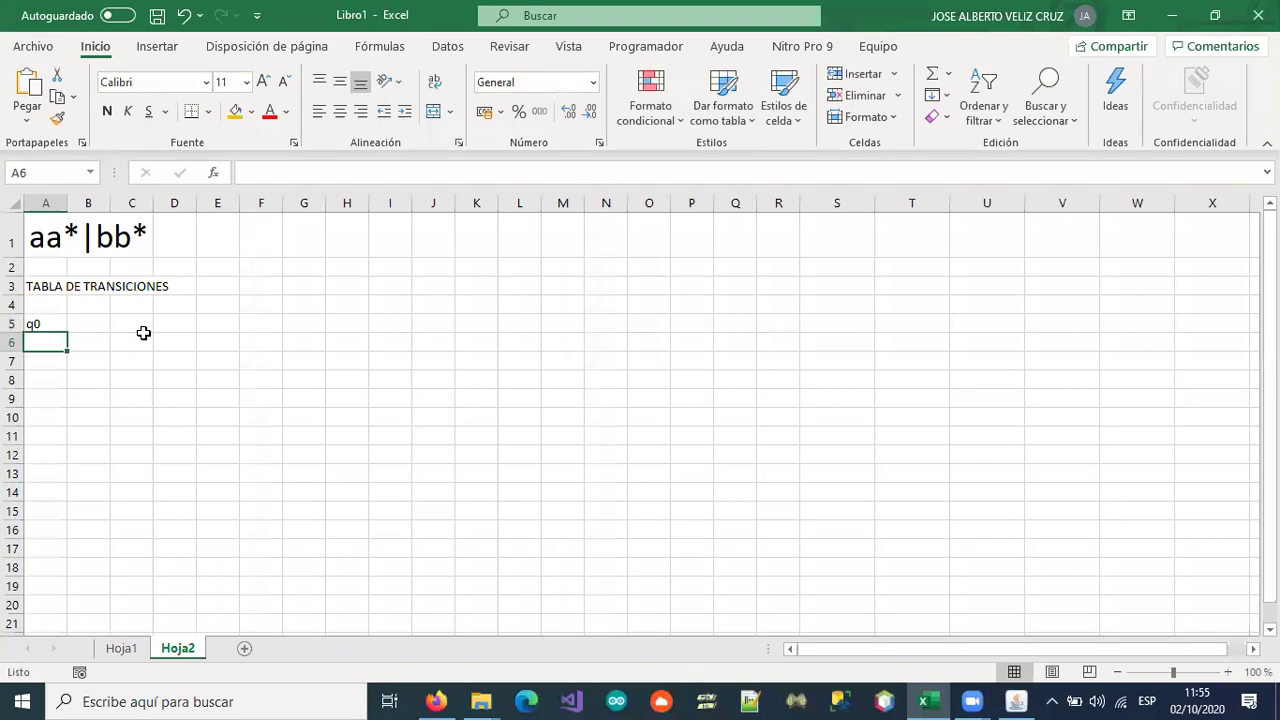
type("q1")
key("Return")
type("q2")
key("Return")
type("q3")
key("Return")
type("q4")
key("Tab")
- Enter the column headers 0 and 1 in cells B4 and C4
key("Up")
key("Up")
key("Up")
key("Up")
key("Up")
type("0")
key("Tab")
type("1")
key("Tab")
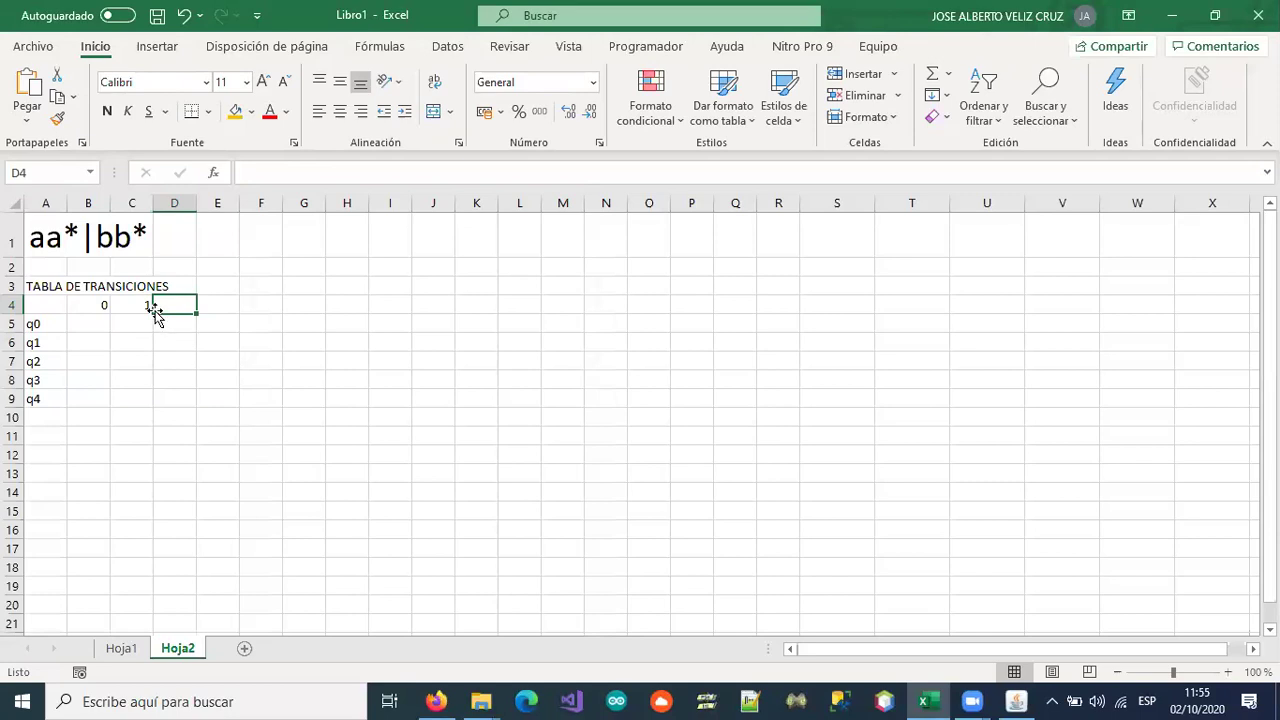
- Insert the ʎ symbol (character code 028E) in cell D4 as the lambda column header
left_click(163, 48)
left_click(1121, 120)
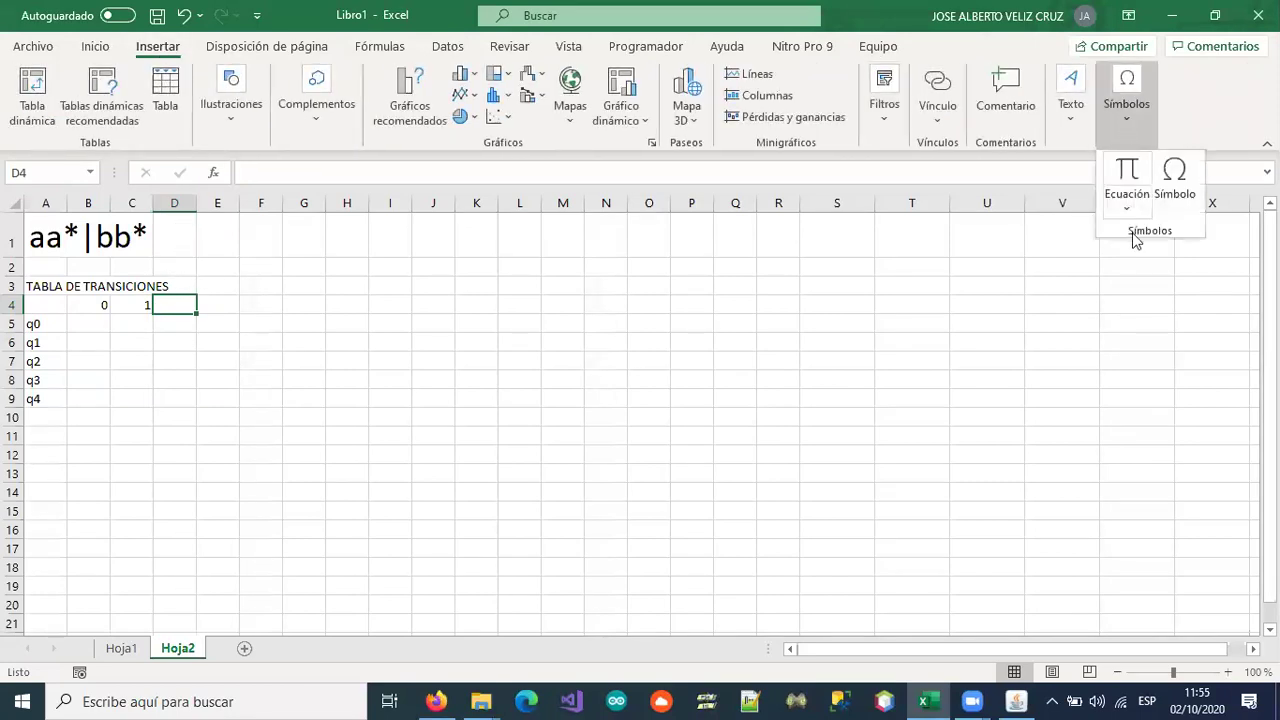
left_click(1176, 199)
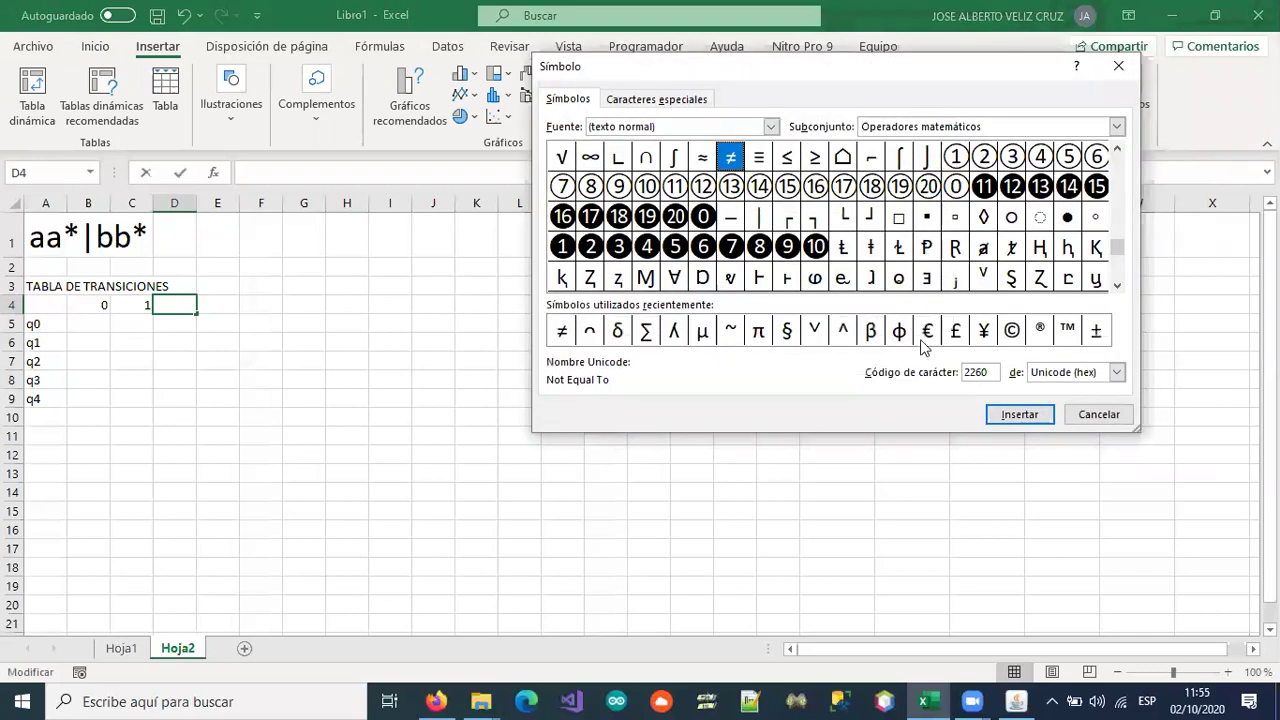
left_click(674, 332)
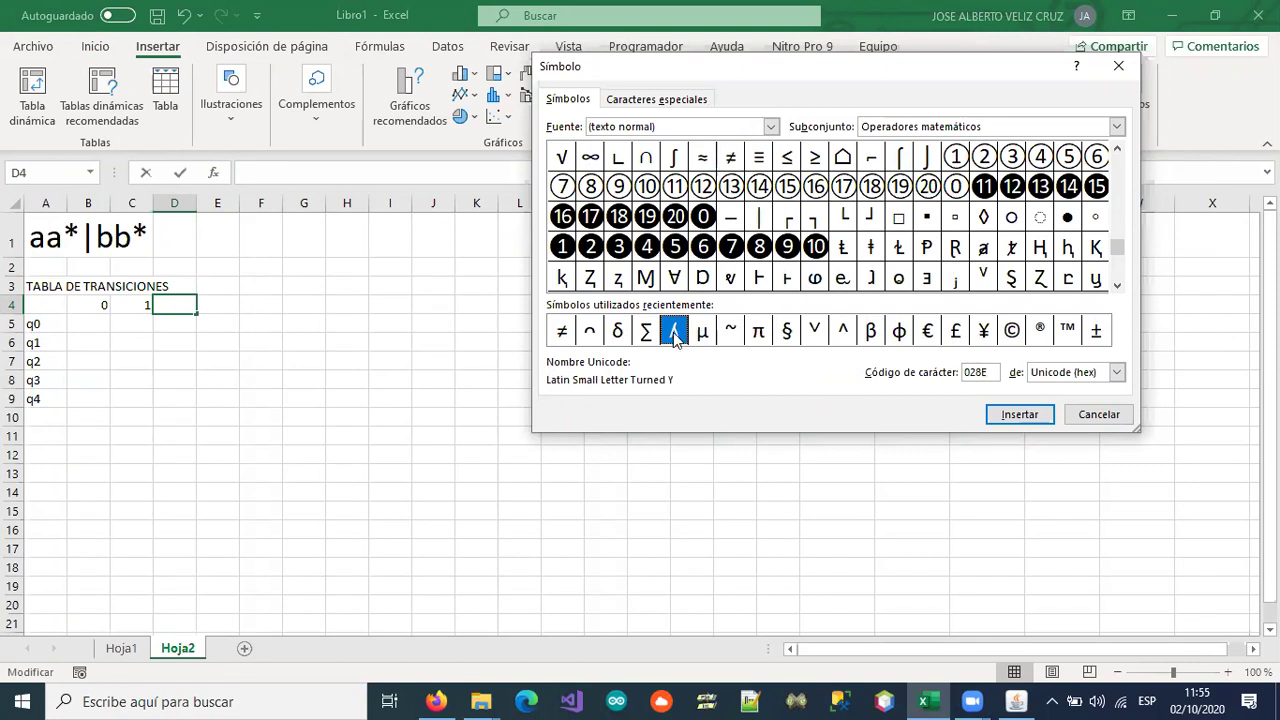
left_click(1019, 414)
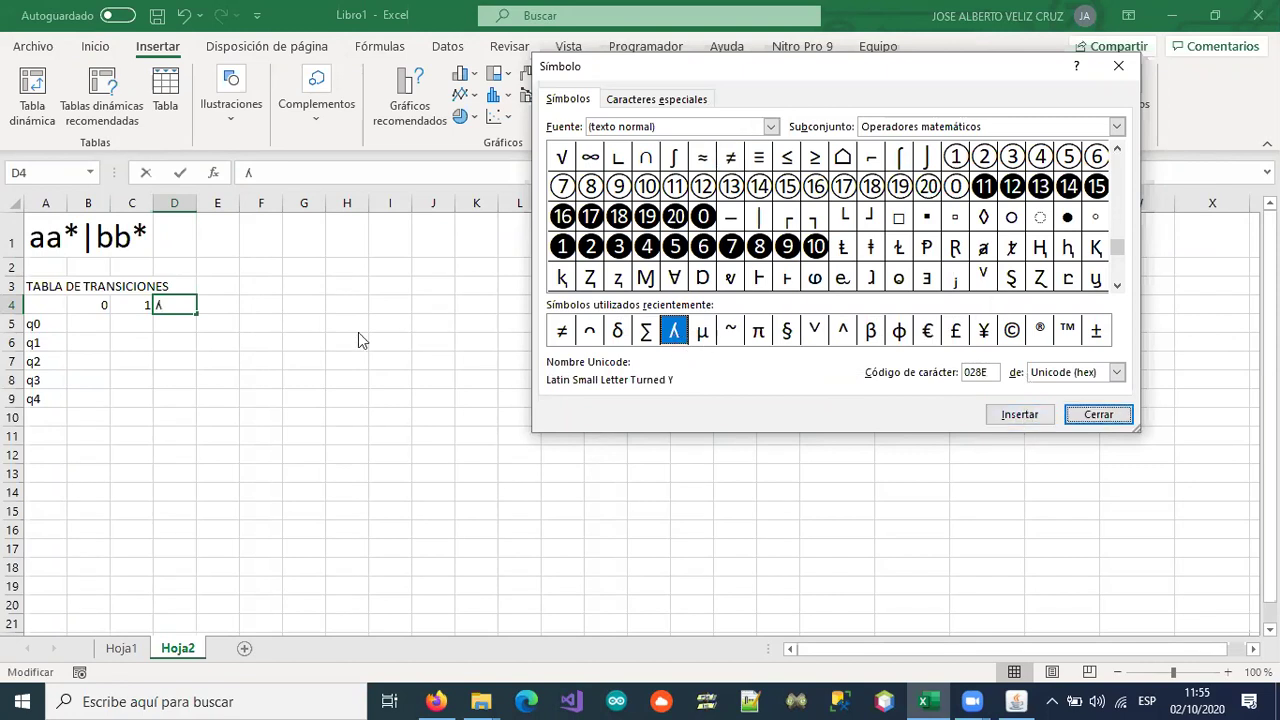
left_click(1108, 420)
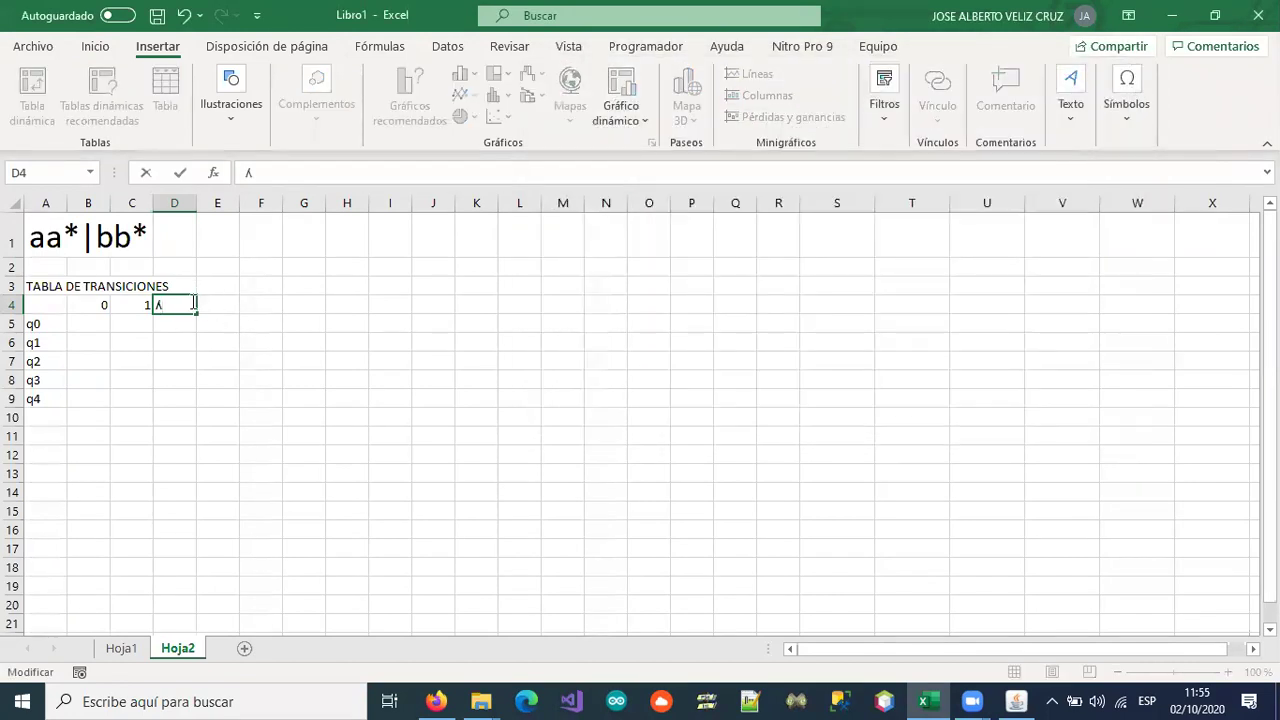
left_click(191, 349)
left_click(175, 305)
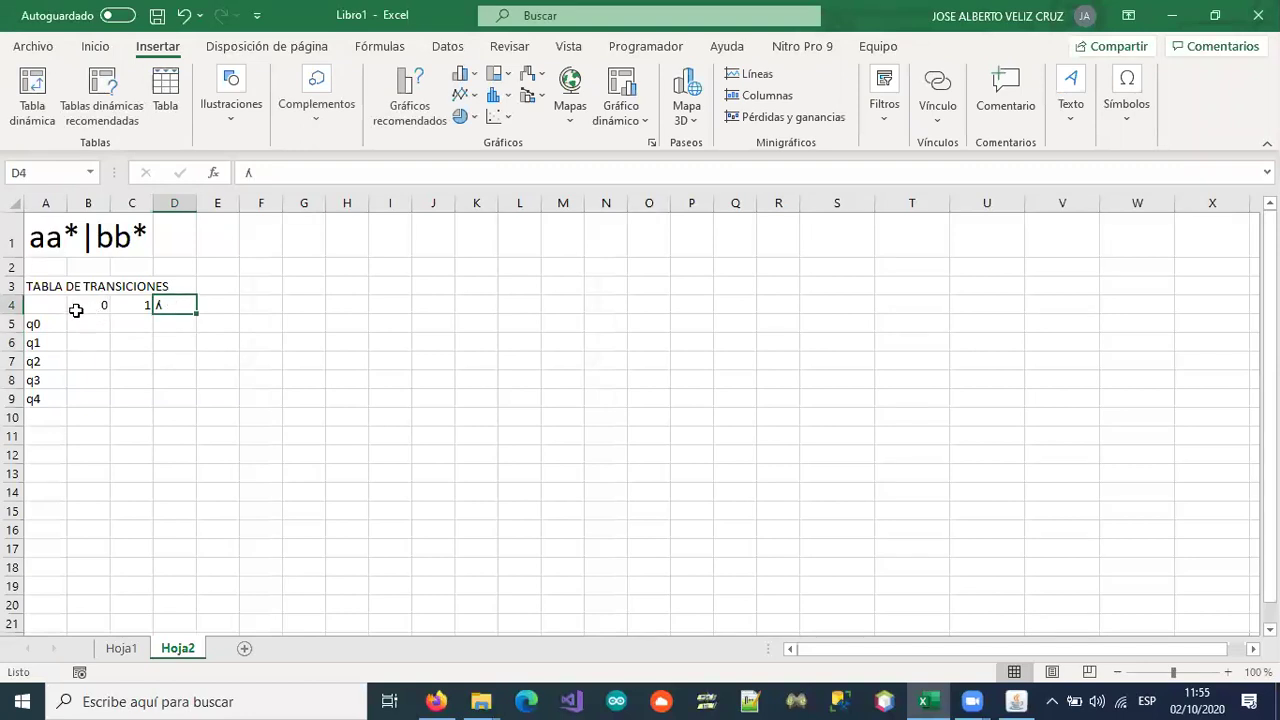
- Centre the transition table cells A4:D9 horizontally and vertically
left_click_drag(34, 306, 169, 400)
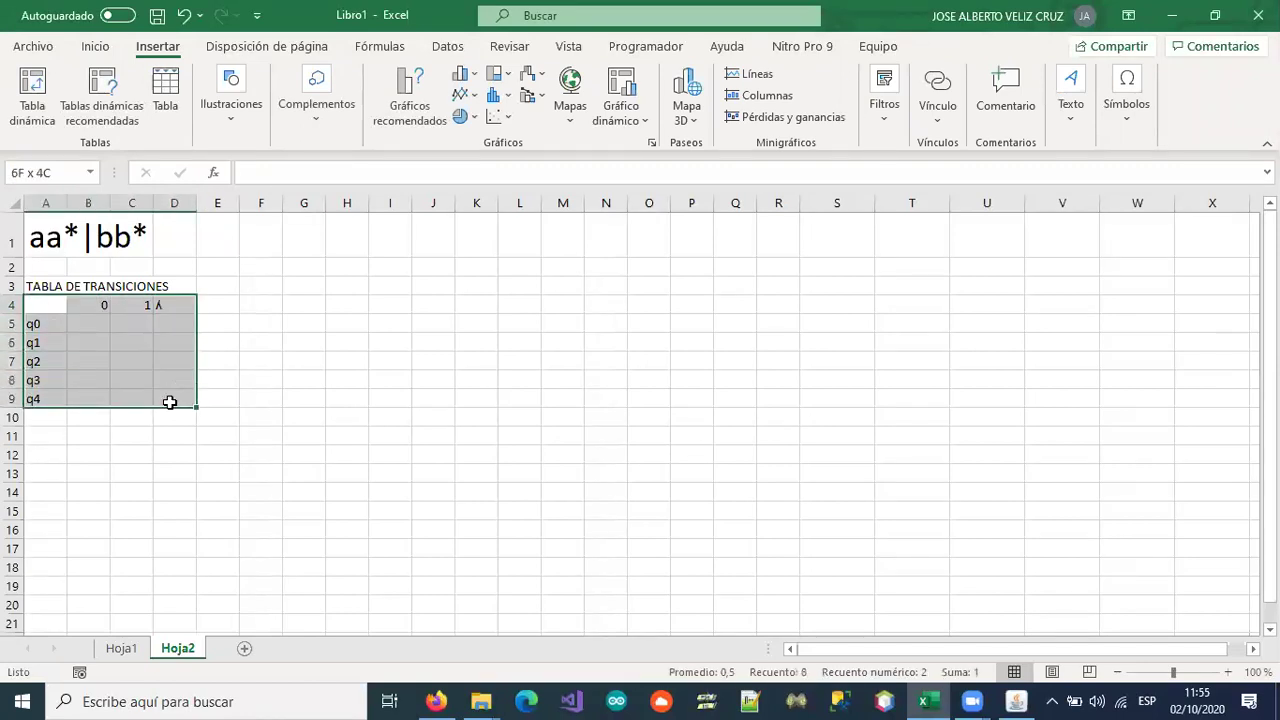
left_click(95, 46)
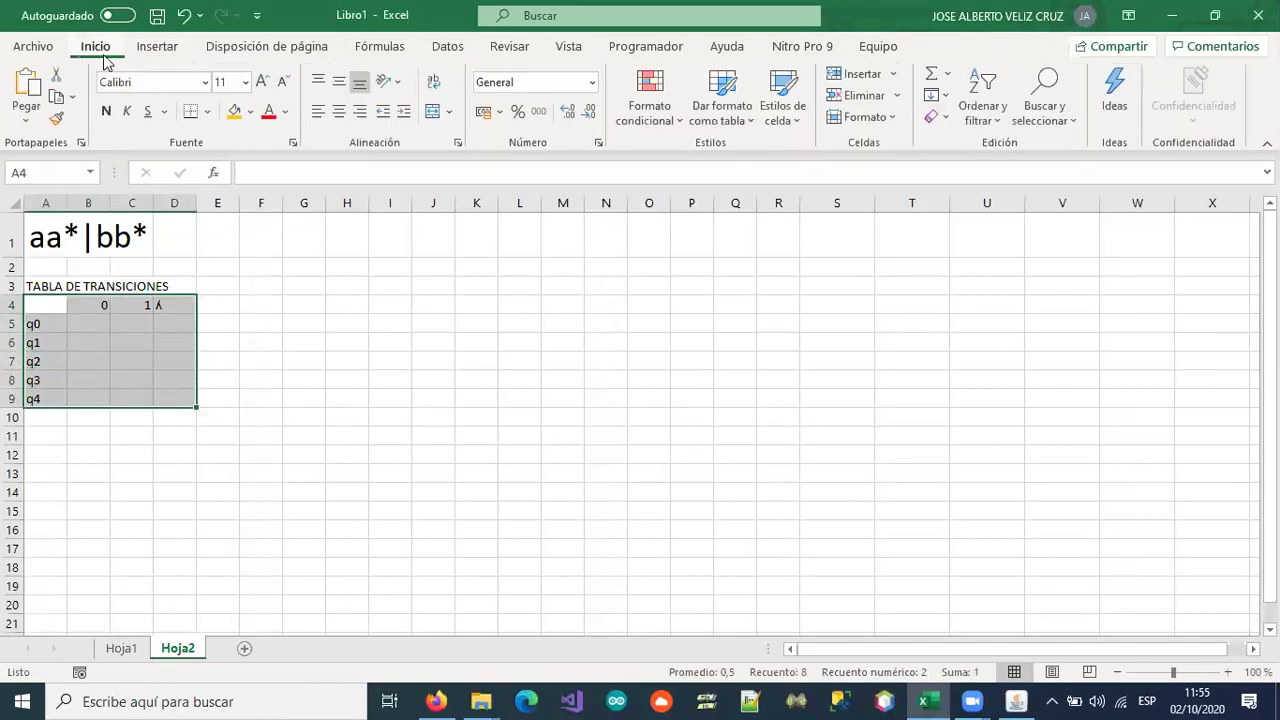
left_click(339, 111)
left_click(339, 81)
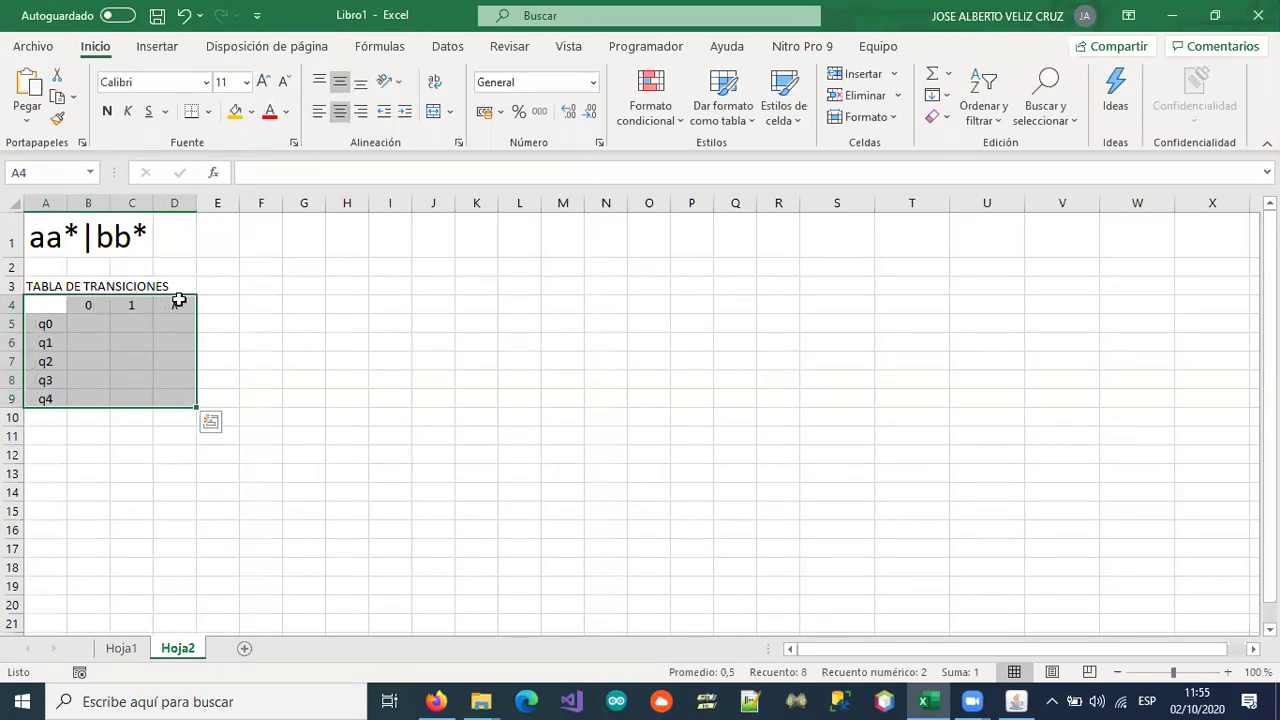
- Apply all borders to the transition table range A4:D9
left_click(417, 379)
left_click_drag(40, 306, 210, 405)
scroll(509, 443, "up", 3)
scroll(509, 443, "up", 2)
scroll(503, 429, "down", 1)
left_click(545, 457)
left_click_drag(72, 370, 286, 517)
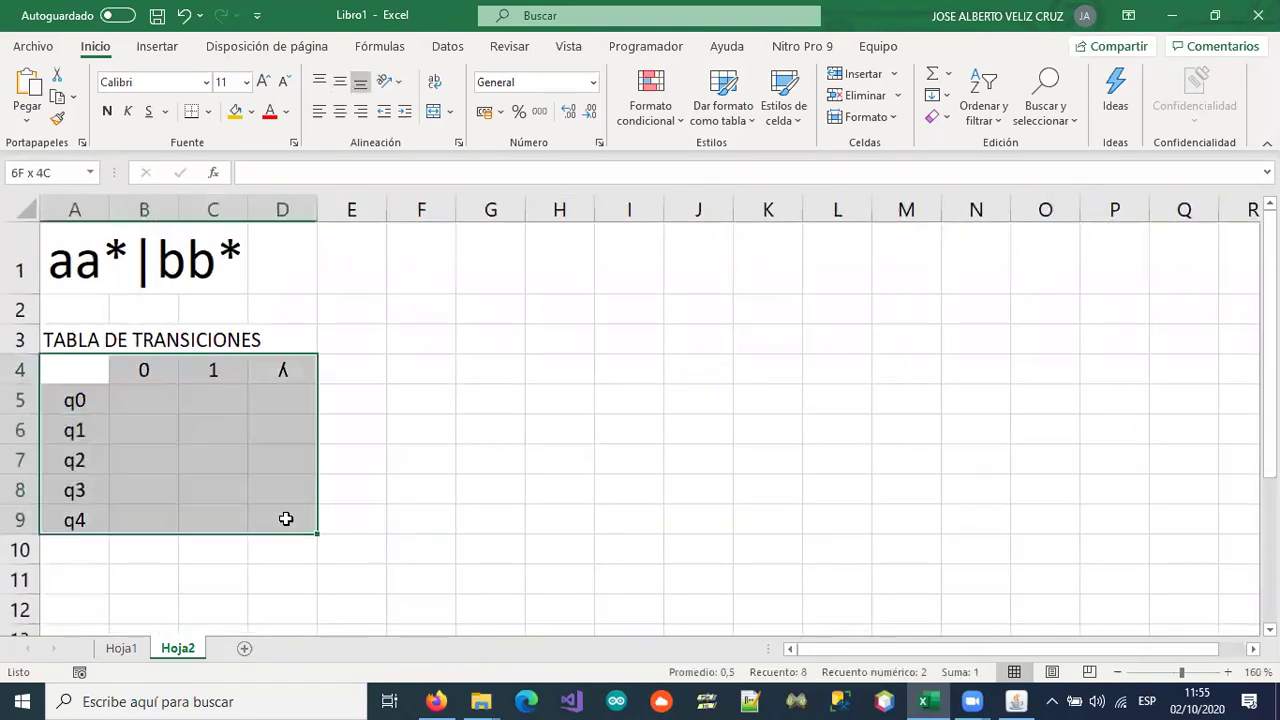
left_click(209, 112)
left_click(216, 298)
left_click(165, 418)
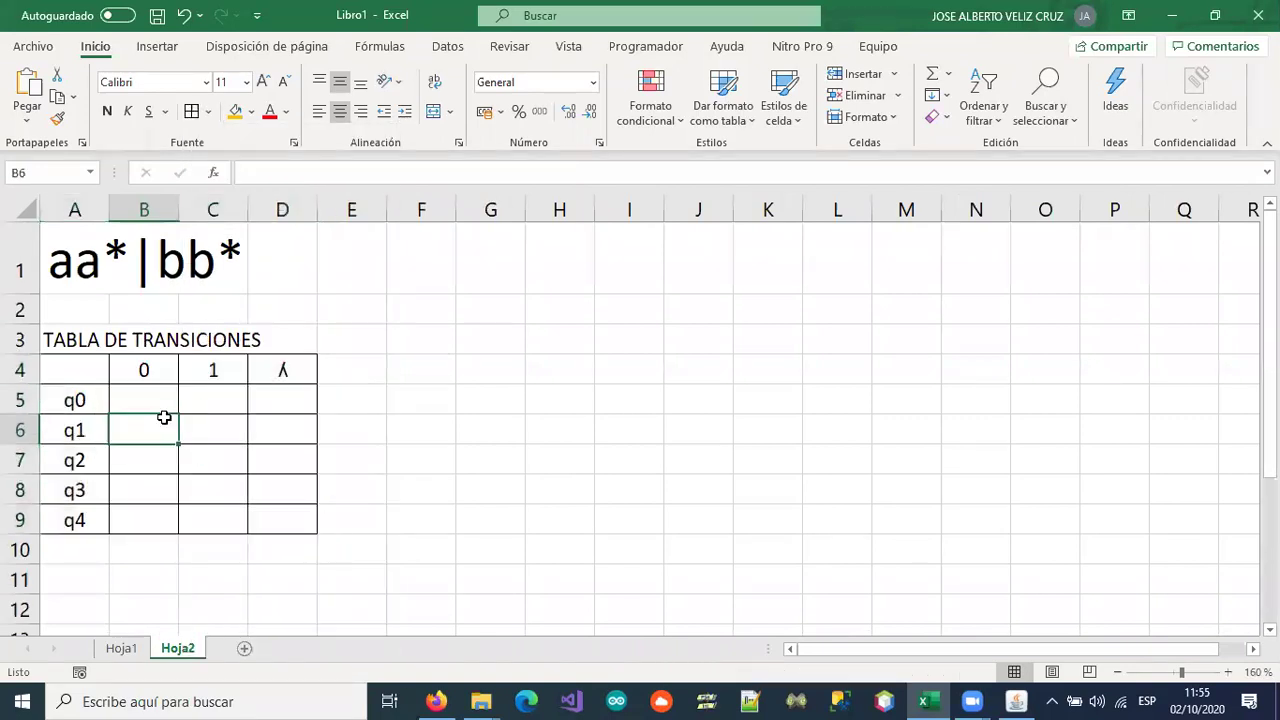
- Fill the q0 state cell A5 with orange
left_click(149, 399)
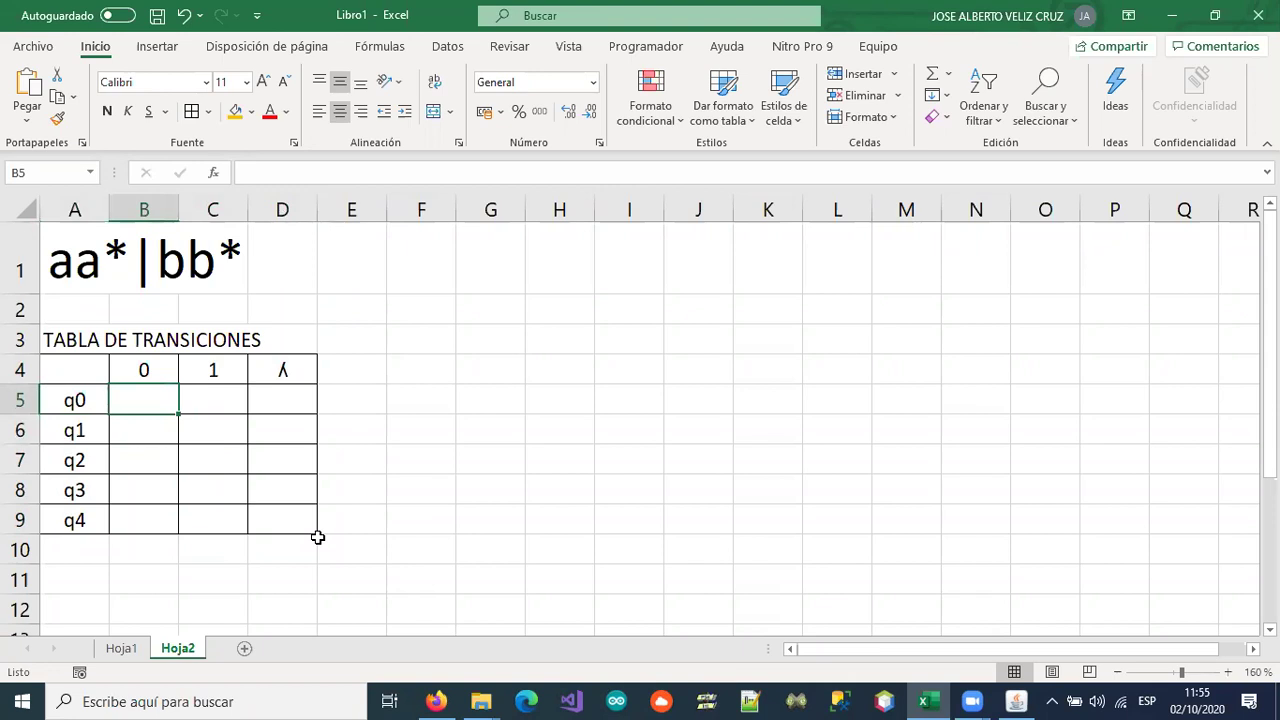
key("Left")
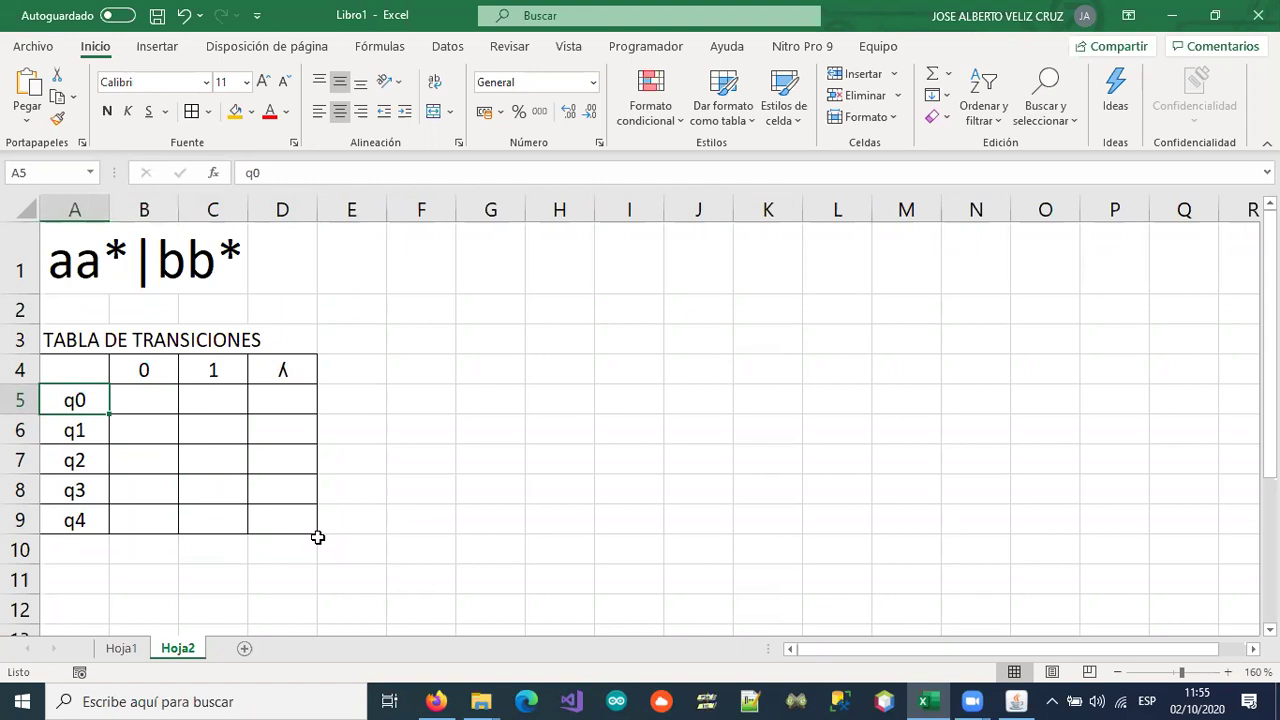
left_click(236, 112)
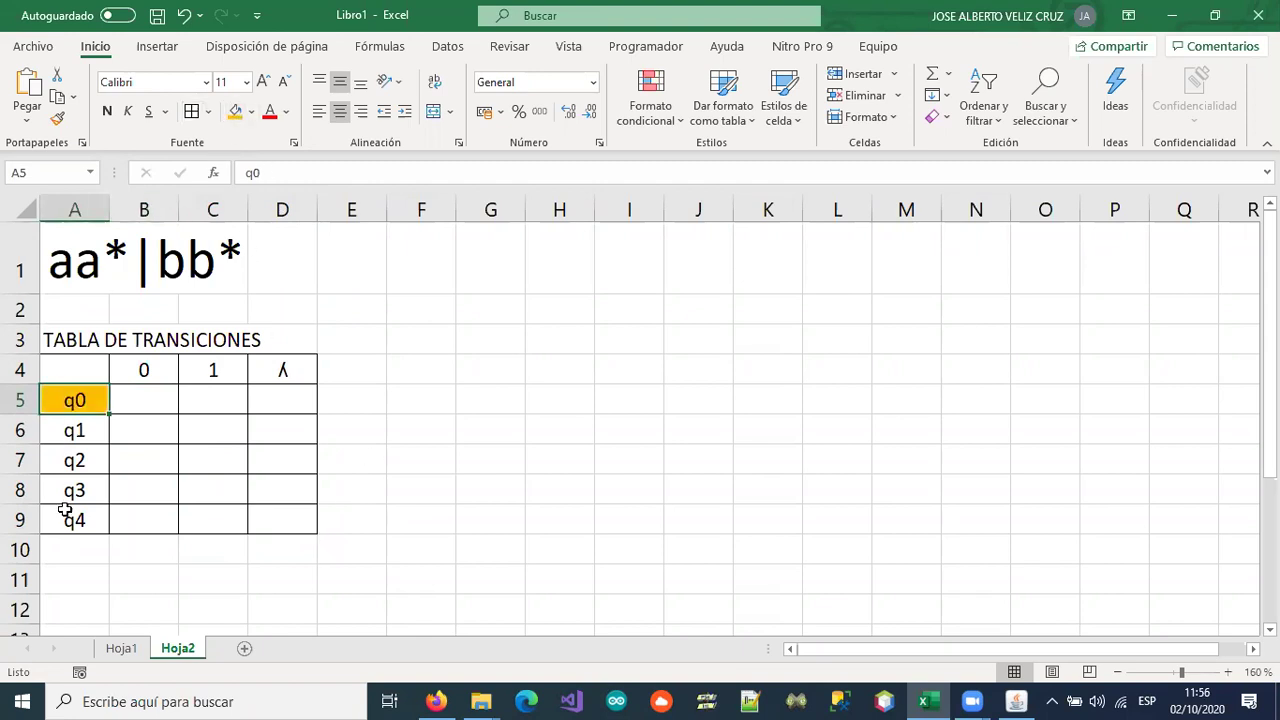
- Fill the final state cells q2 (A7) and q4 (A9) with standard red
left_click(72, 460)
left_click(63, 520, "ctrl")
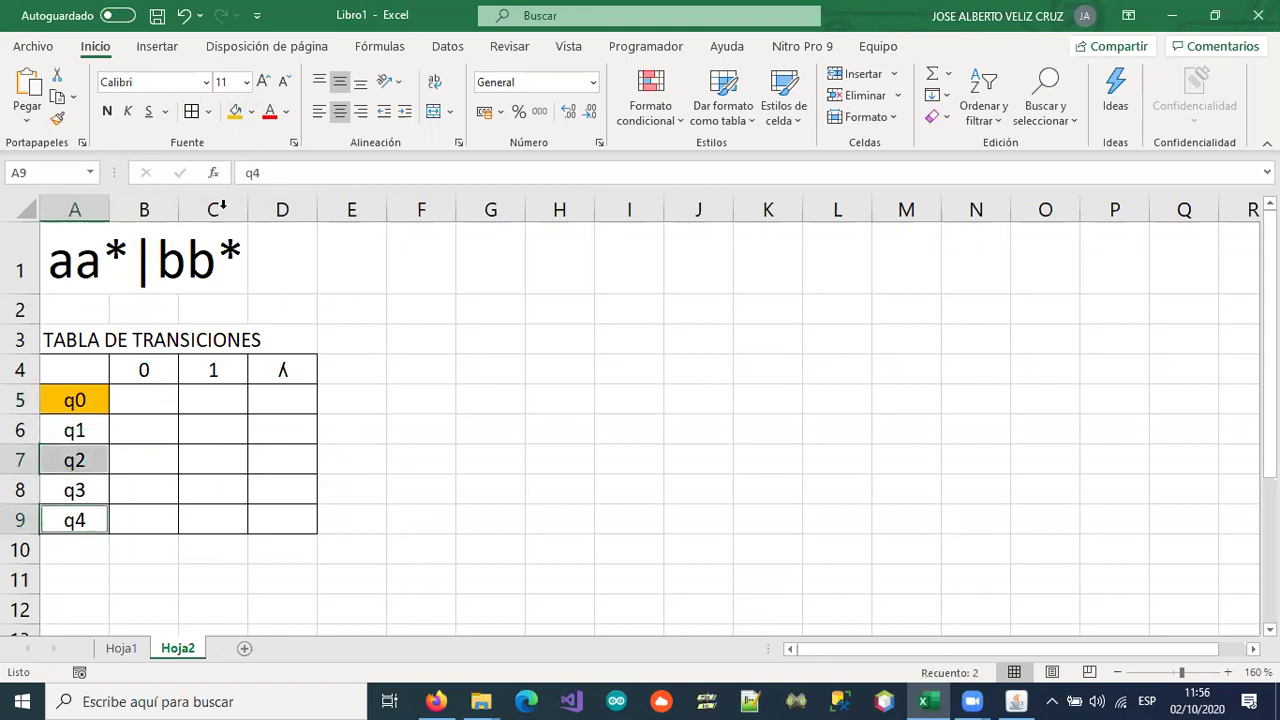
left_click(251, 112)
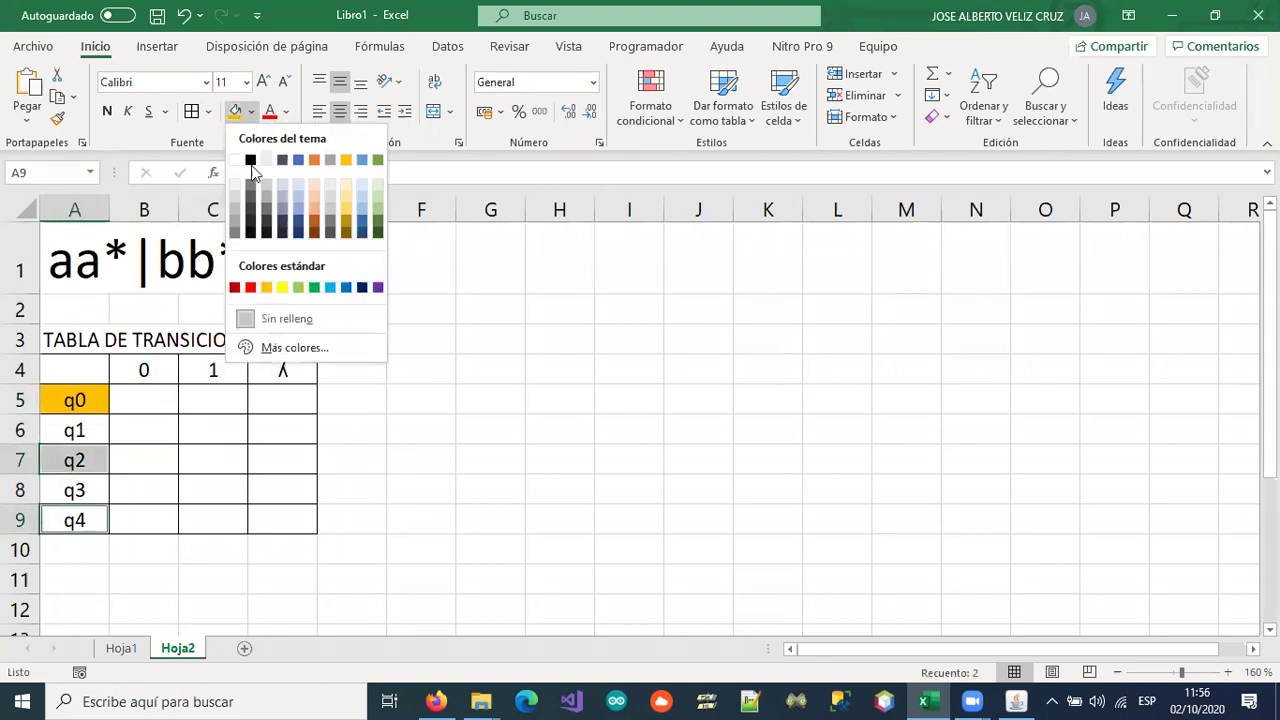
left_click(249, 287)
- Enter q1 in cell D5 as the lambda transition of state q0
left_click(118, 400)
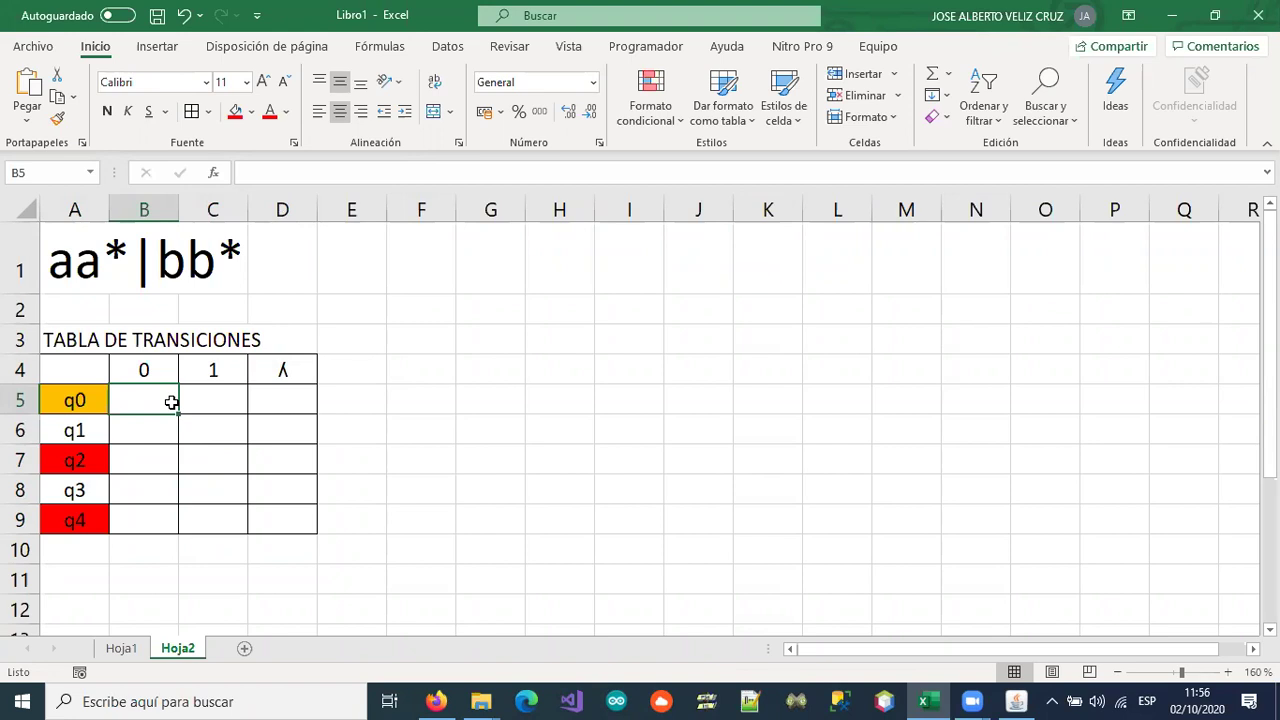
key("Left")
key("Right")
key("Up")
key("Down")
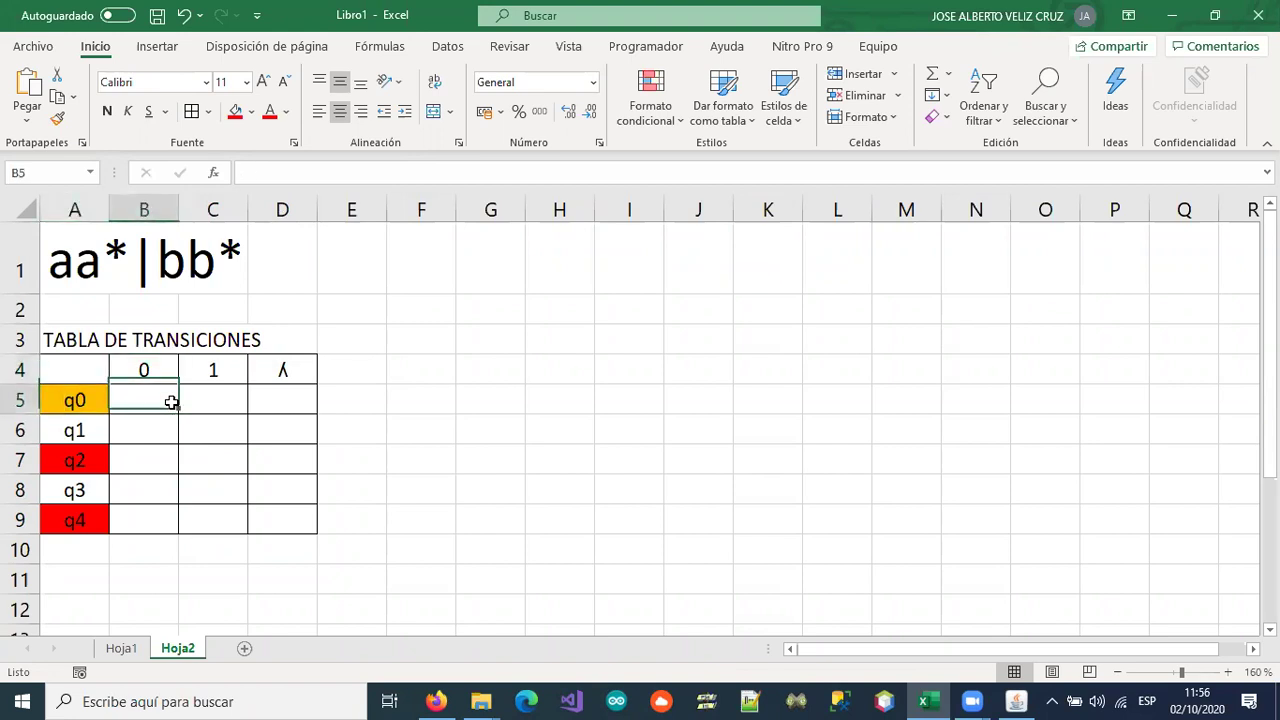
key("Right")
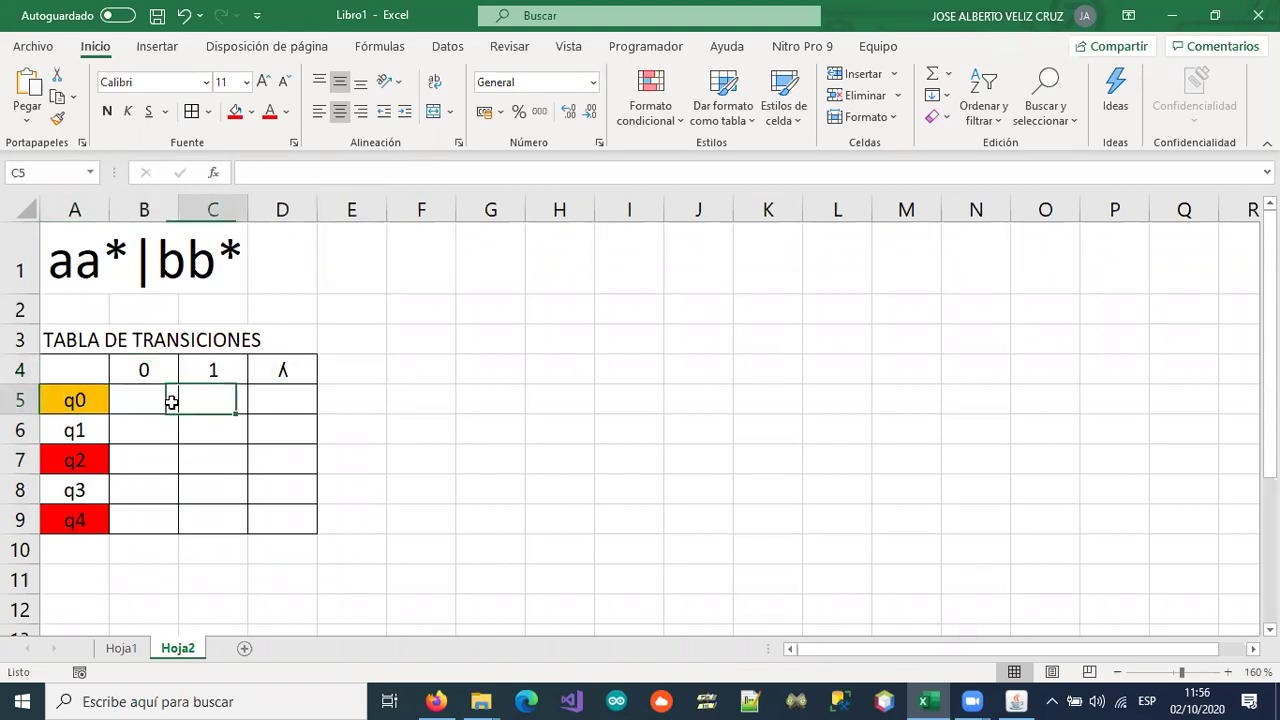
key("Right")
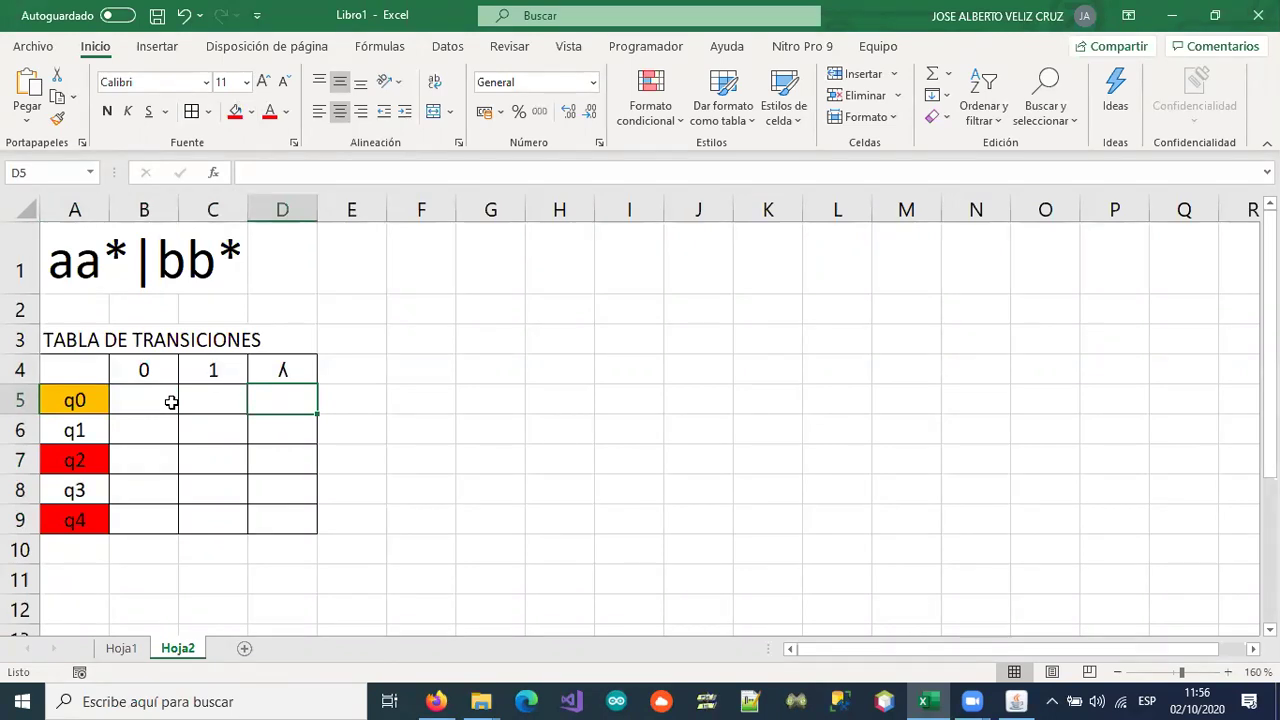
type("q1")
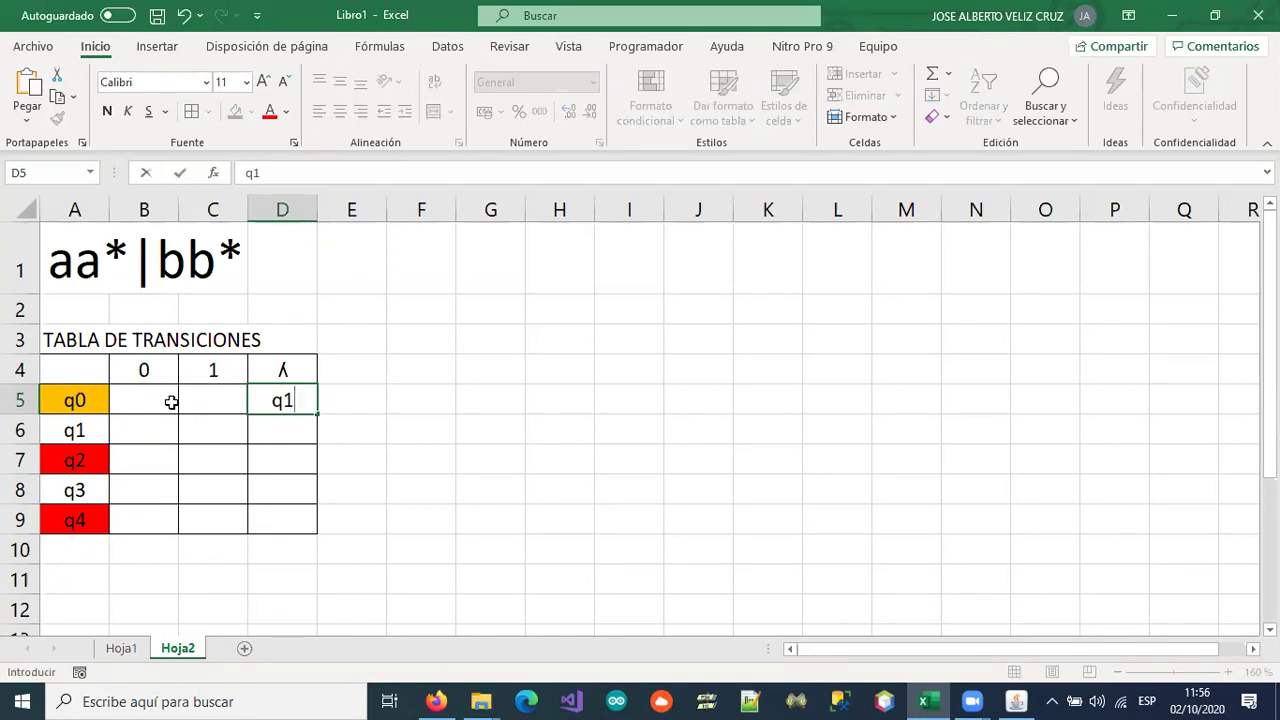
key("Left")
key("Left")
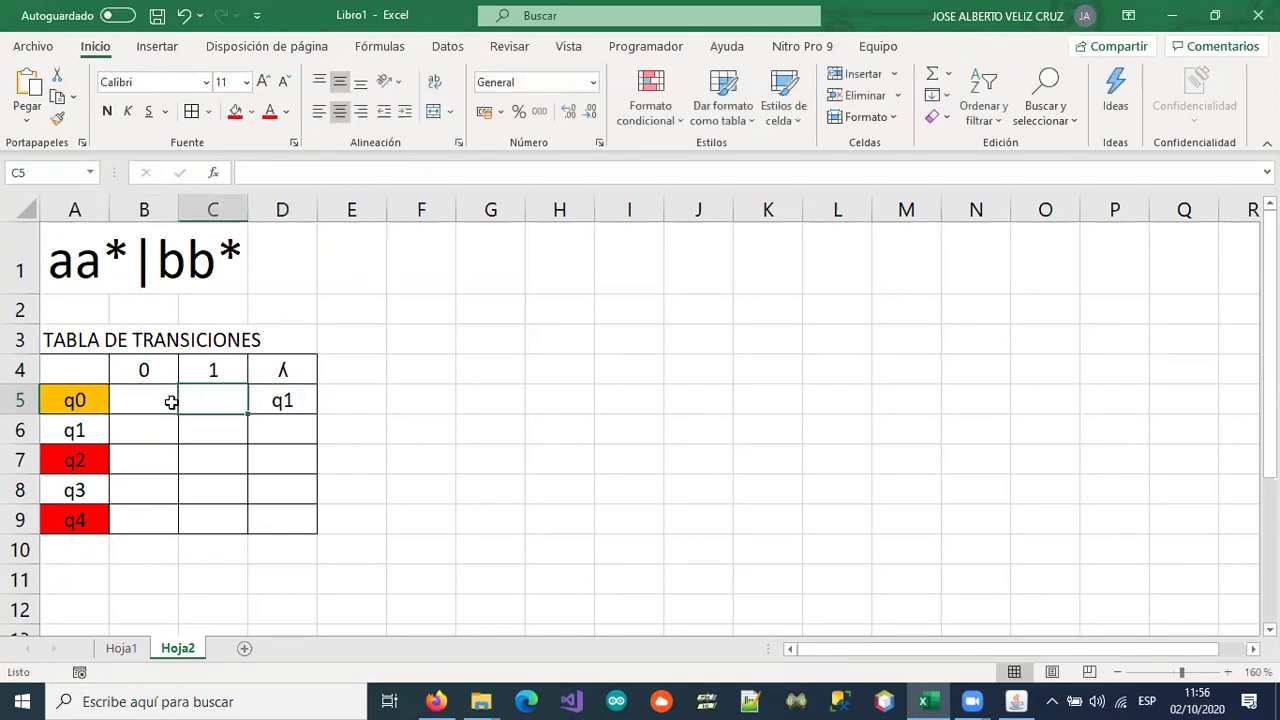
key("Right")
key("Right")
key("Up")
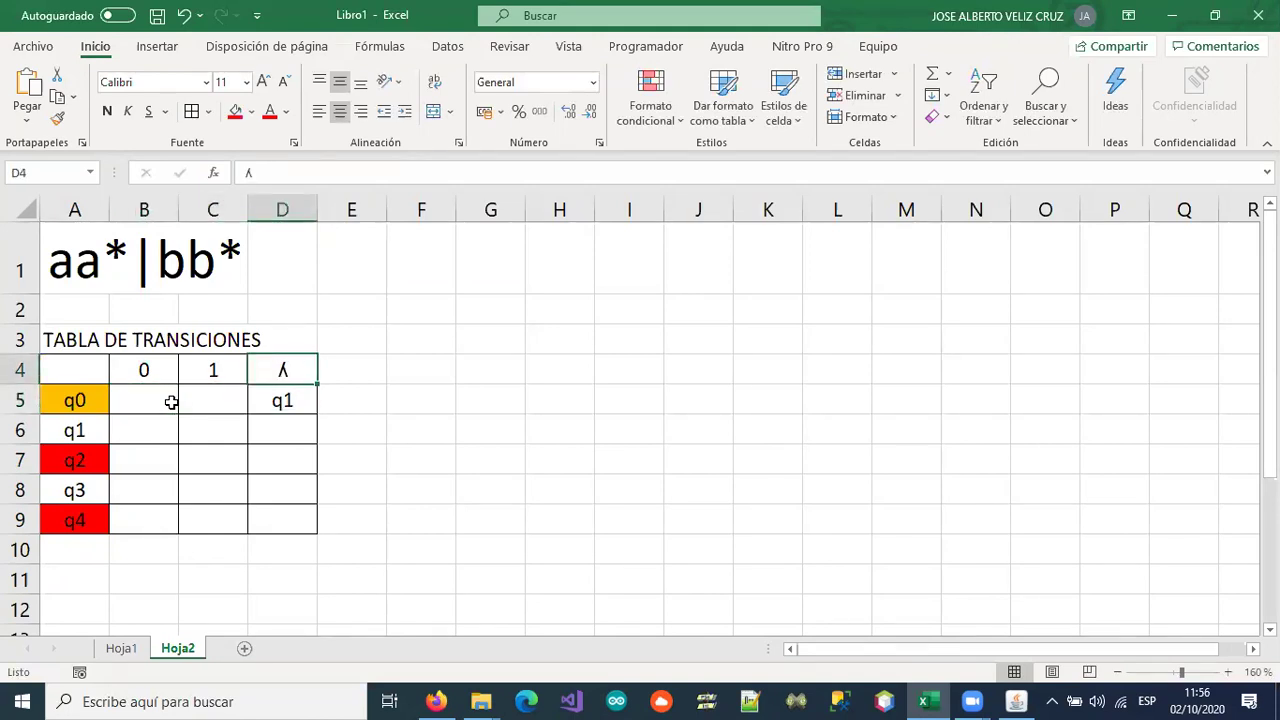
key("Down")
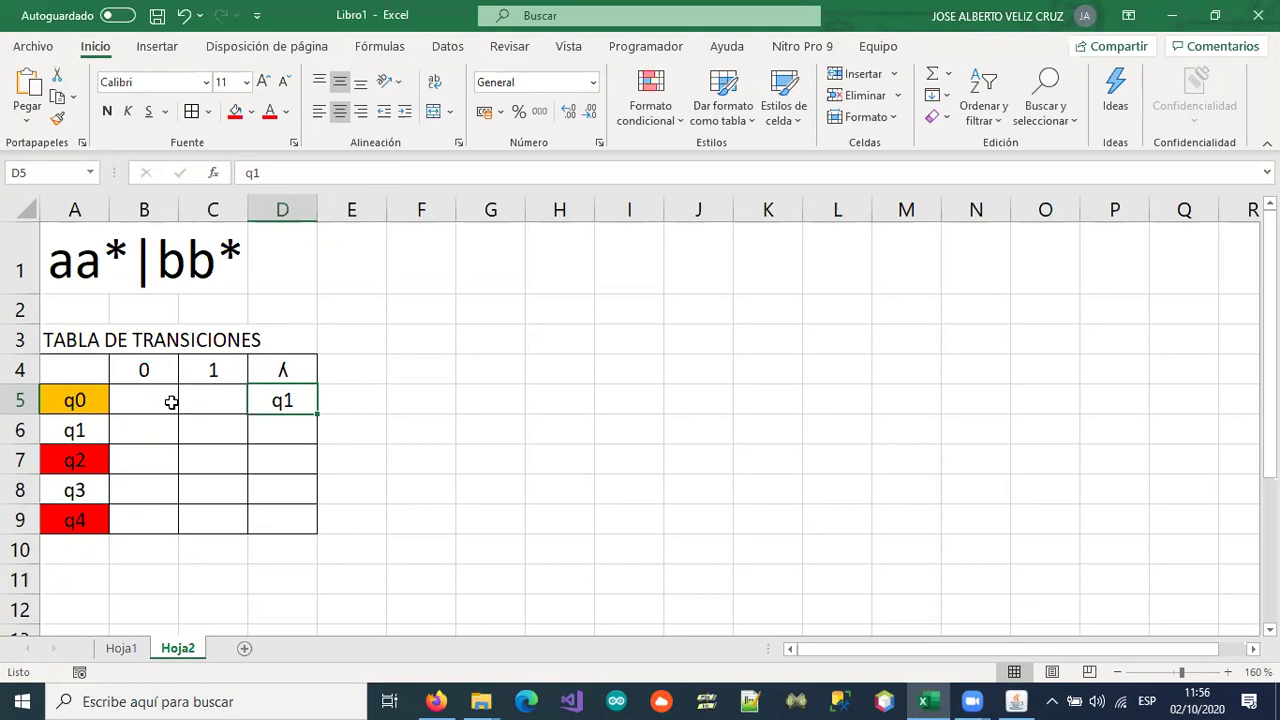
- Change the column headers in B4 and C4 to a and b
key("Left")
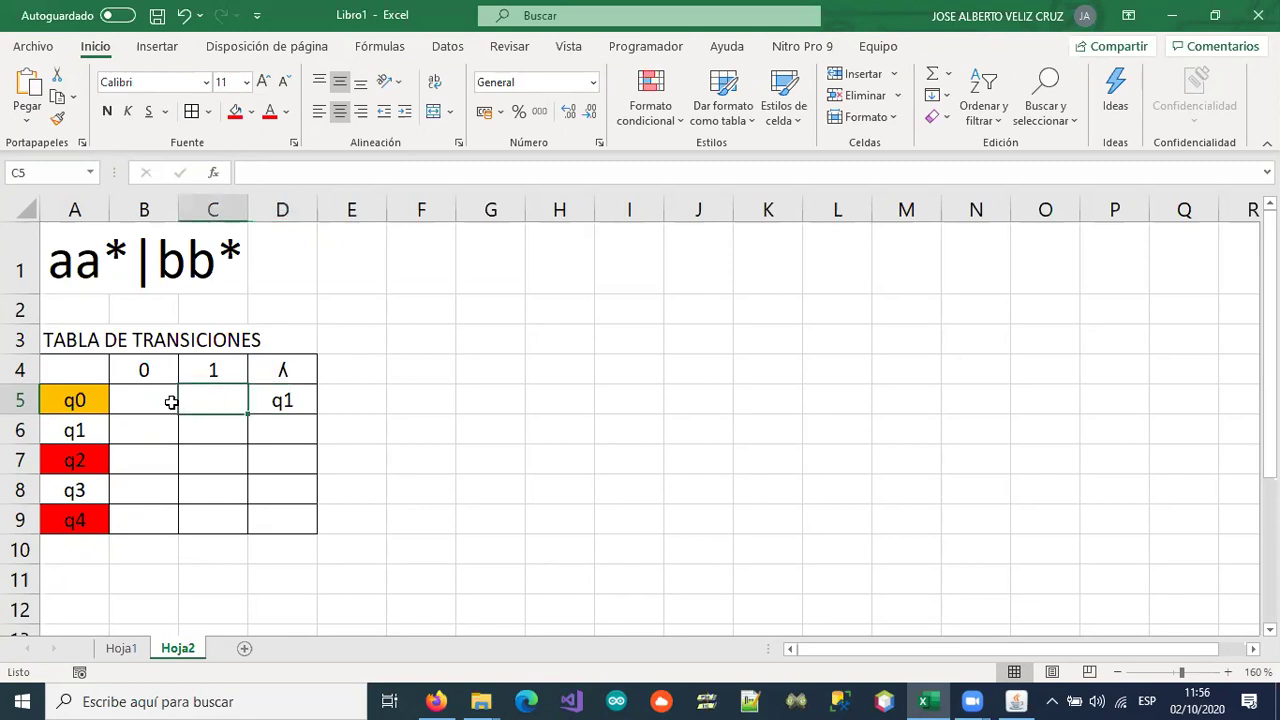
key("Left")
key("Up")
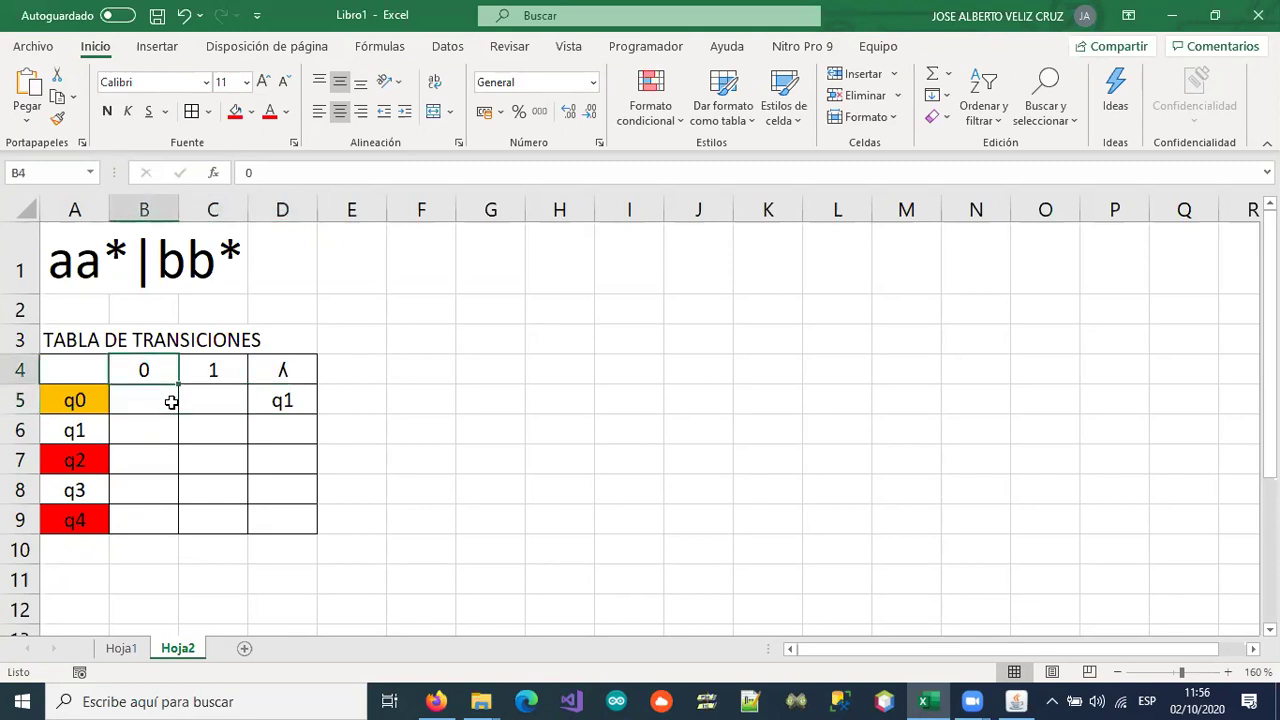
type("a")
key("Right")
type("b")
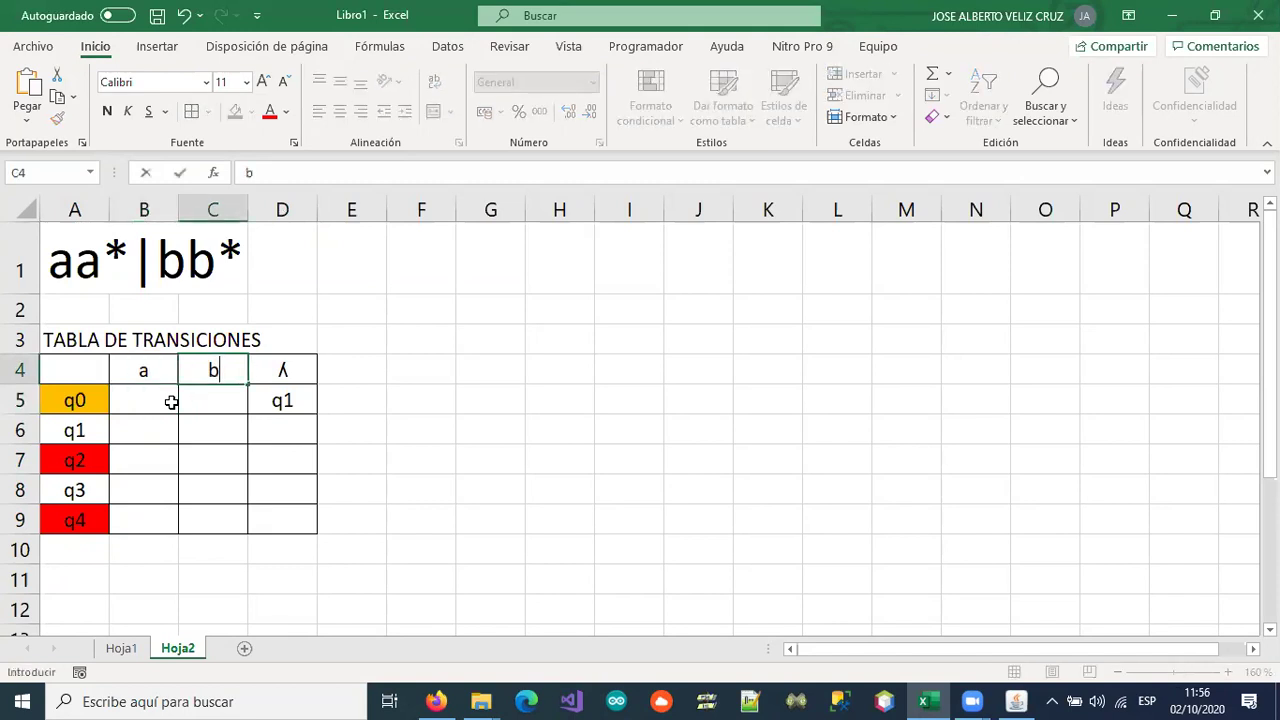
key("Left")
key("Right")
key("Left")
key("Right")
key("Left")
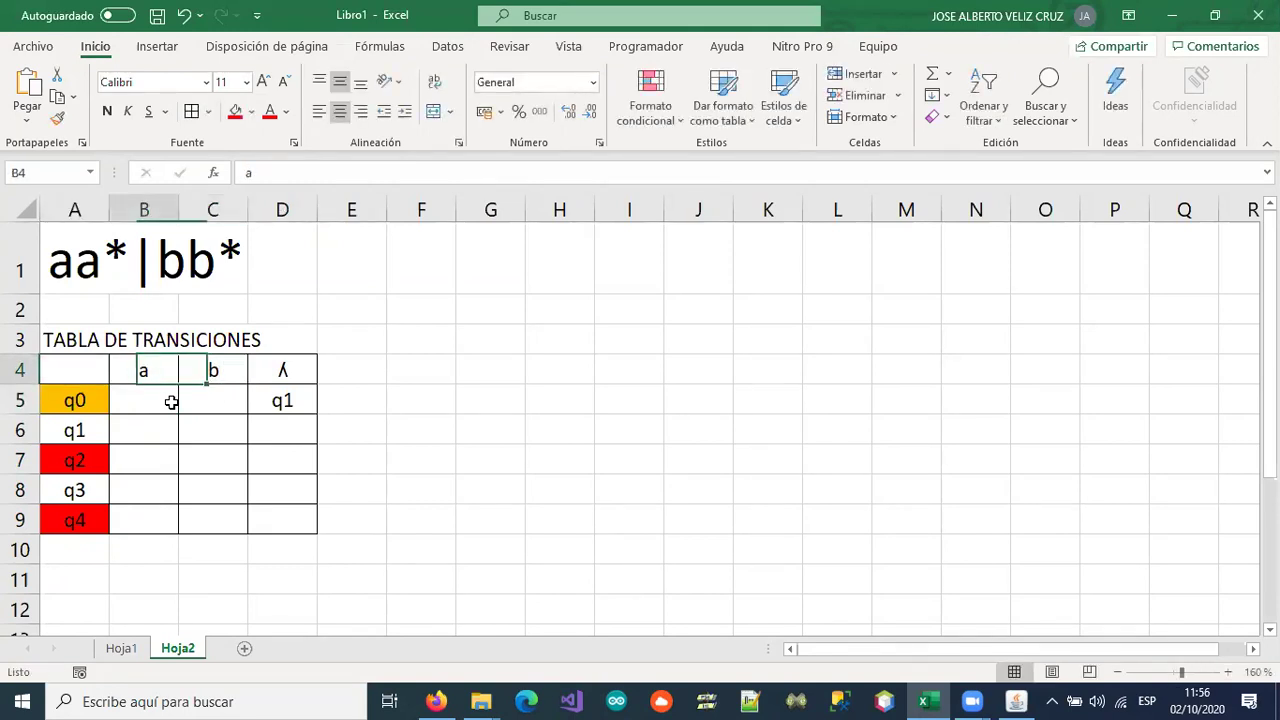
key("Right")
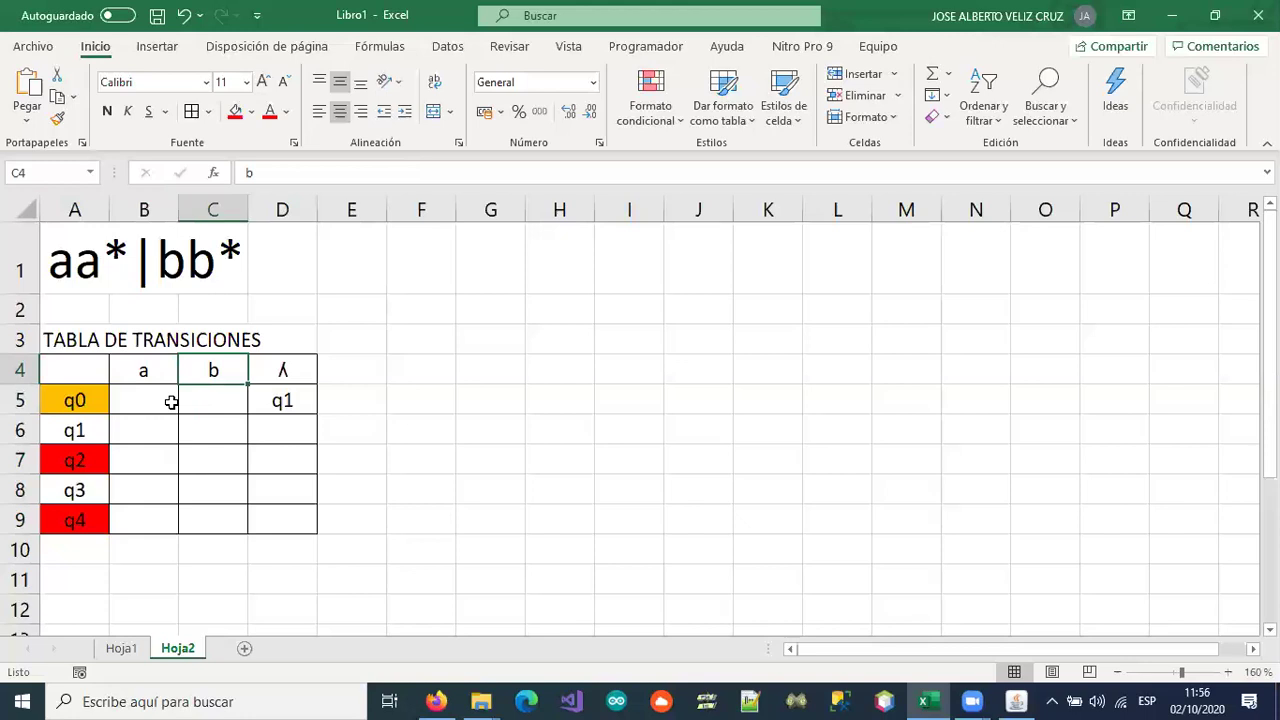
key("Left")
- Extend q0's lambda transition in cell D5 to q1,q2
key("Down")
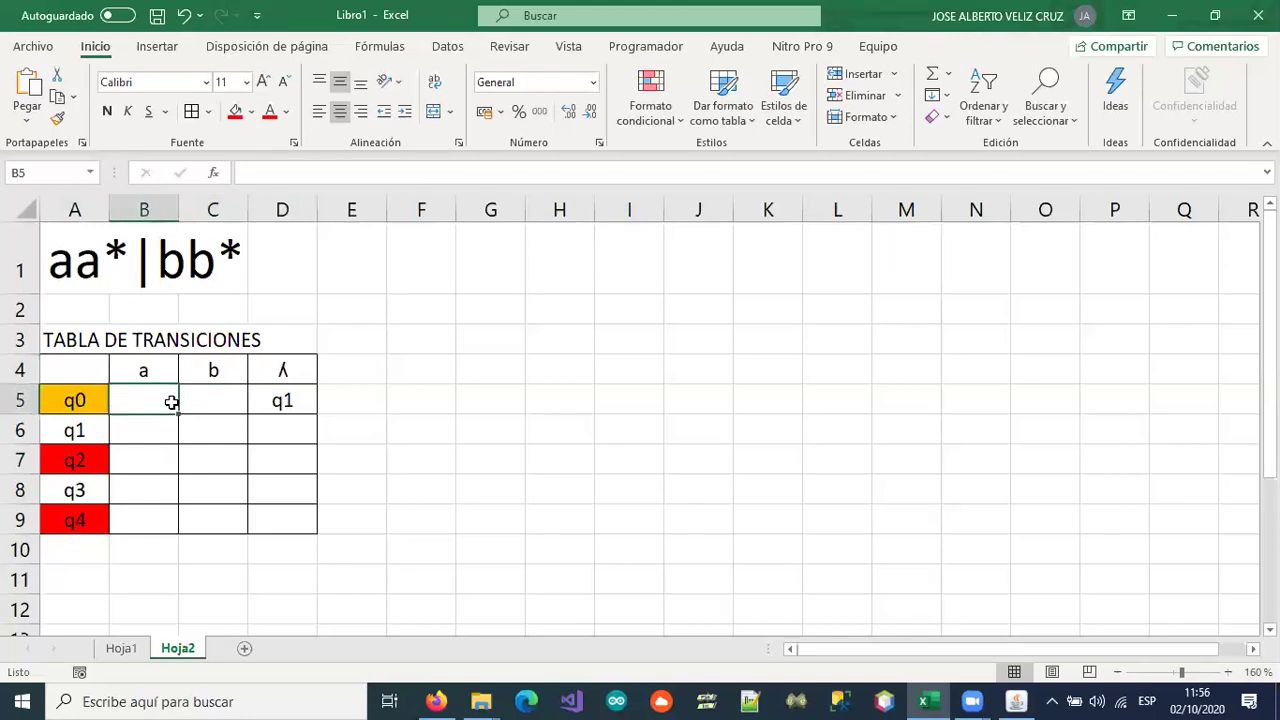
key("Up")
key("Down")
key("Right")
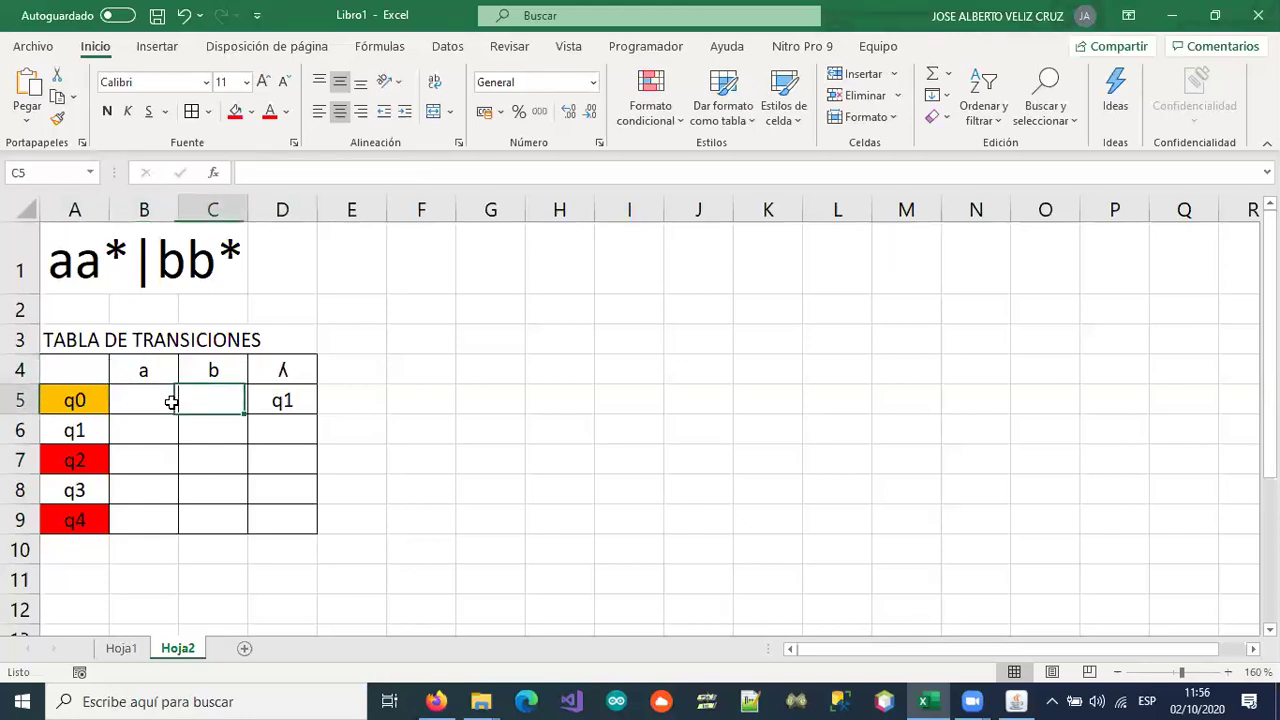
key("Right")
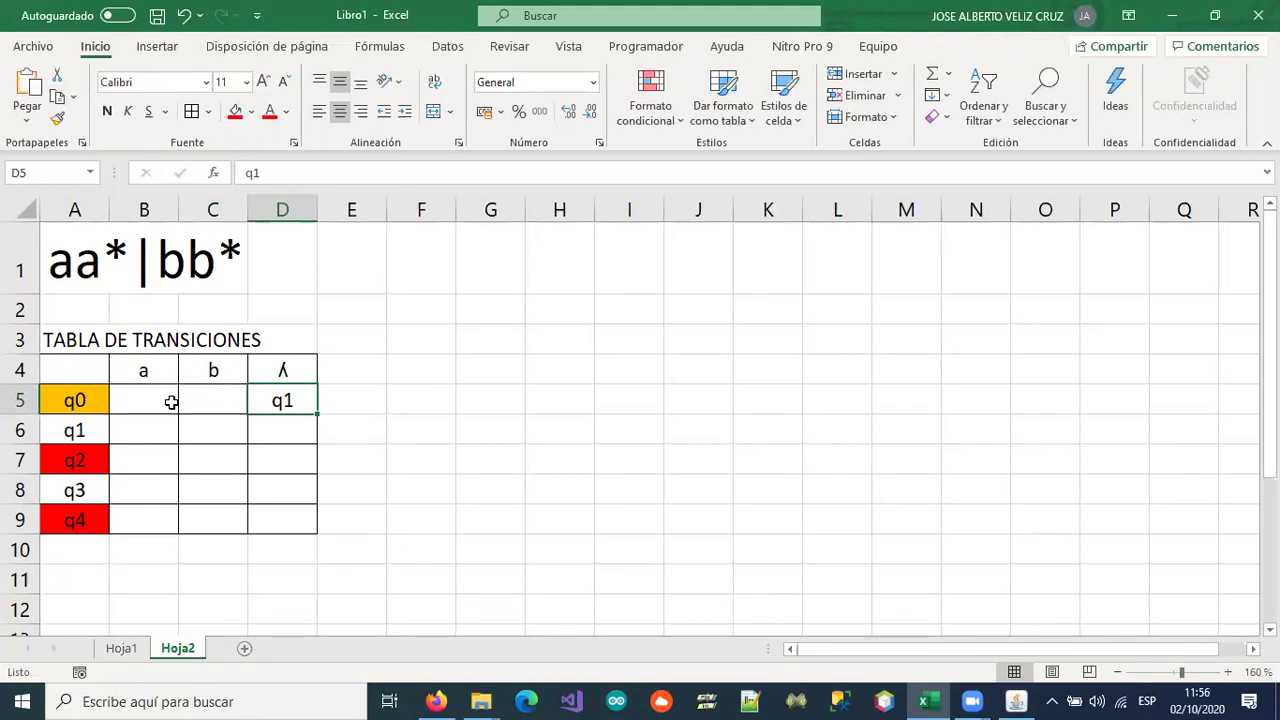
key("F2")
type(",")
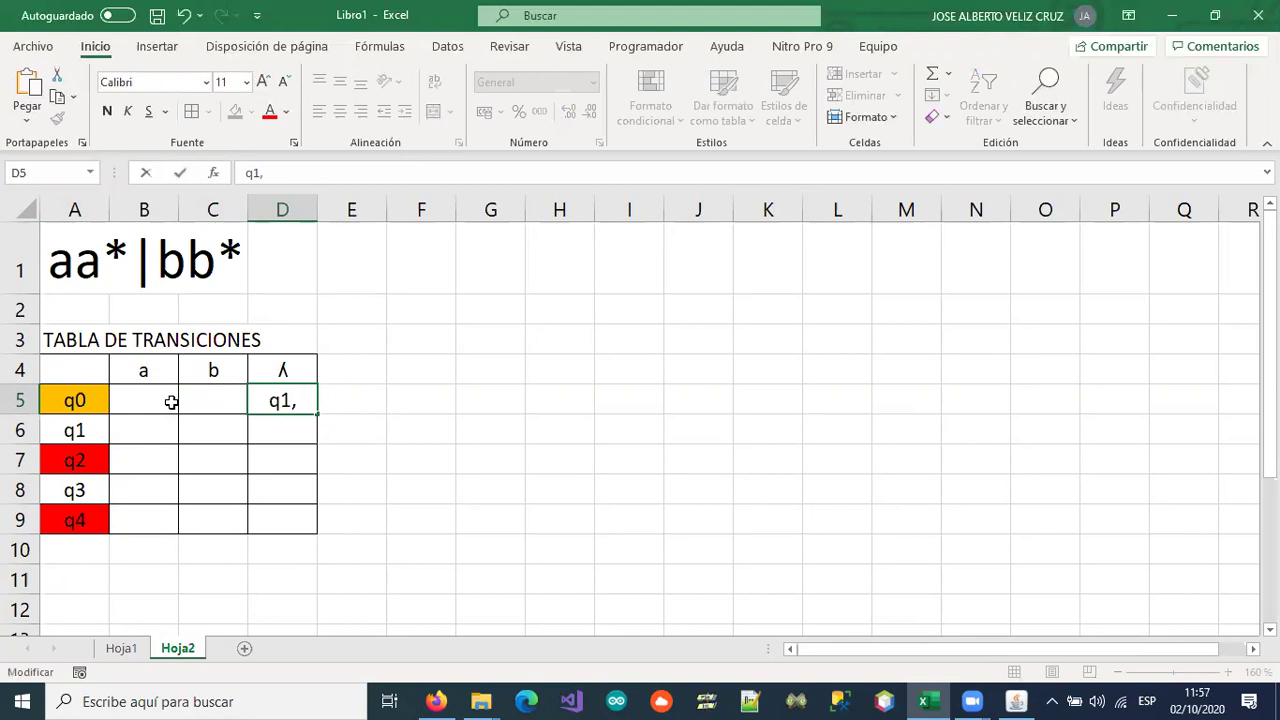
type("q2")
key("shift+Tab")
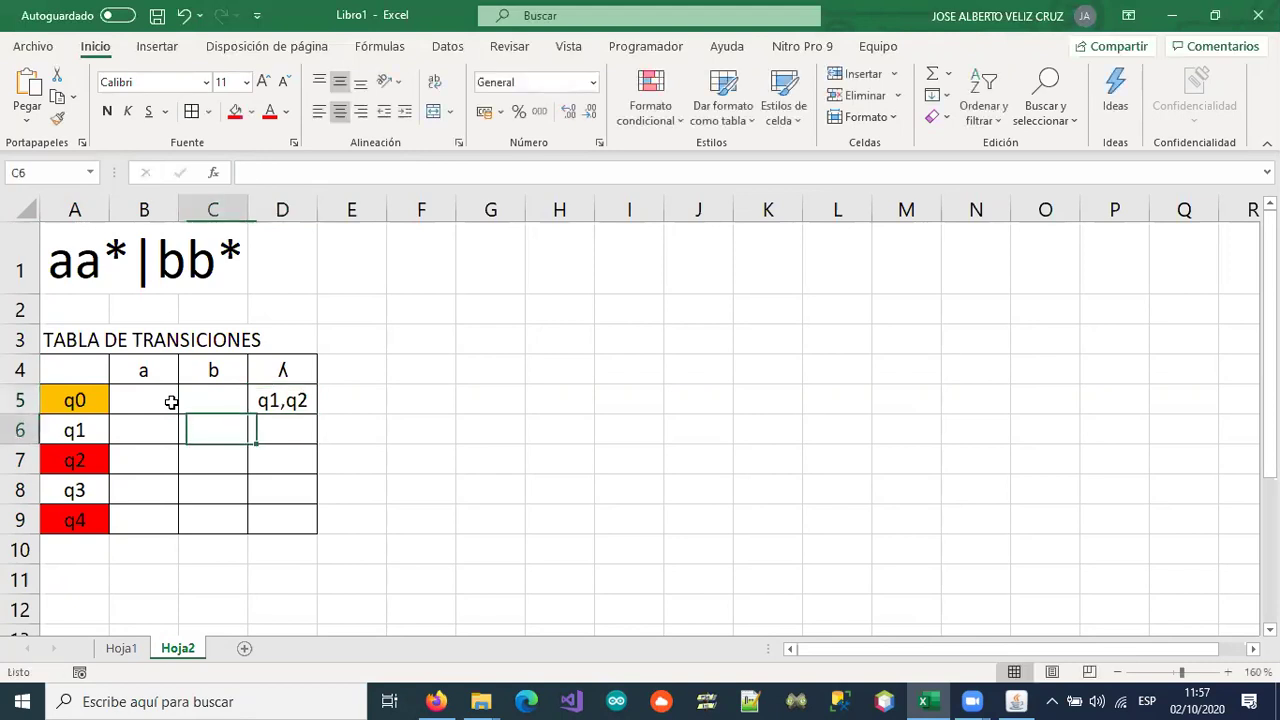
- Correct q0's lambda transition in cell D5 to q1,q3
key("Left")
key("Right")
key("Left")
key("Up")
key("Down")
key("Right")
key("Right")
key("Left")
key("Up")
key("Down")
key("Right")
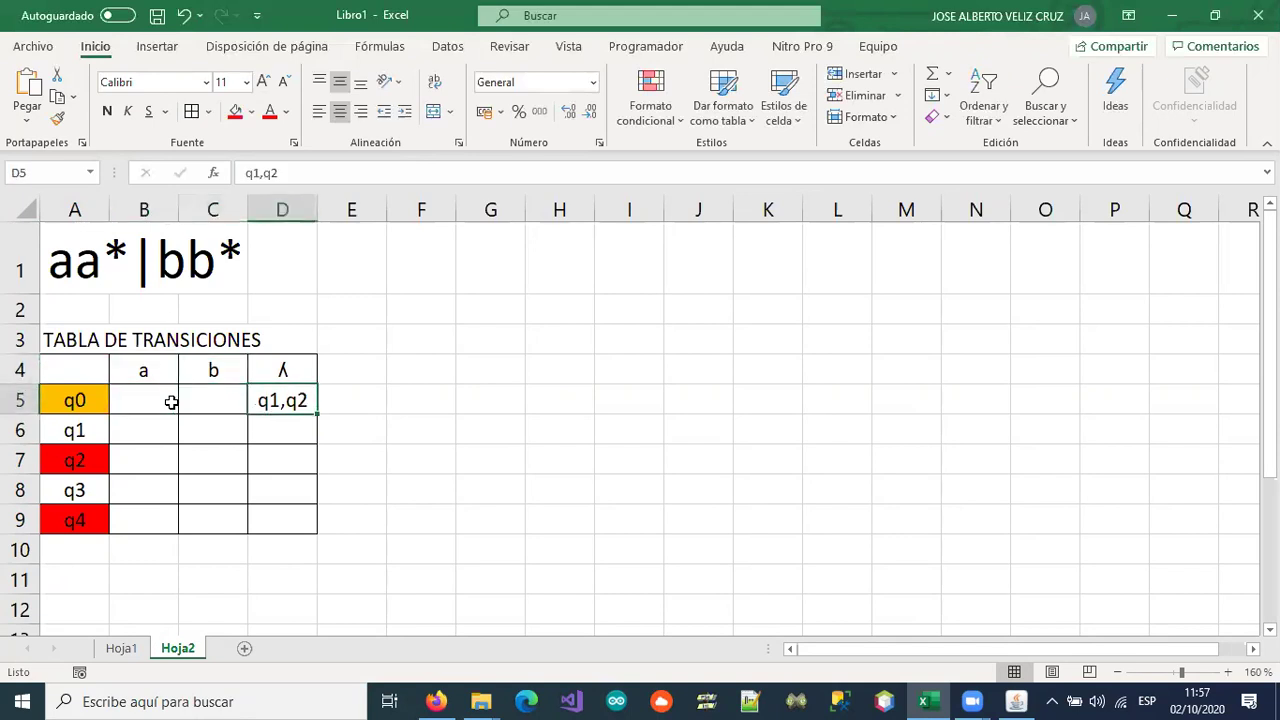
key("F2")
key("BackSpace")
type("3")
key("Return")
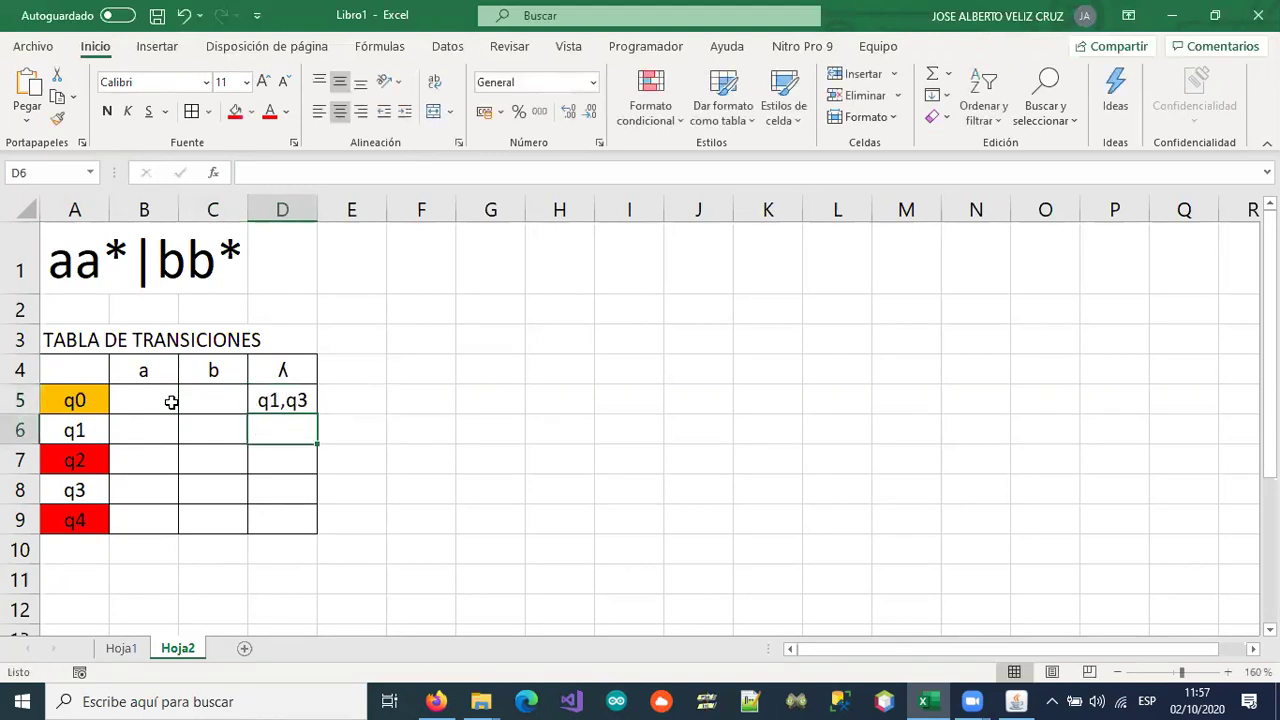
- Switch to JFLAP to check the automaton's transitions, and return to q0's lambda entry in the Excel table
left_click(1016, 701)
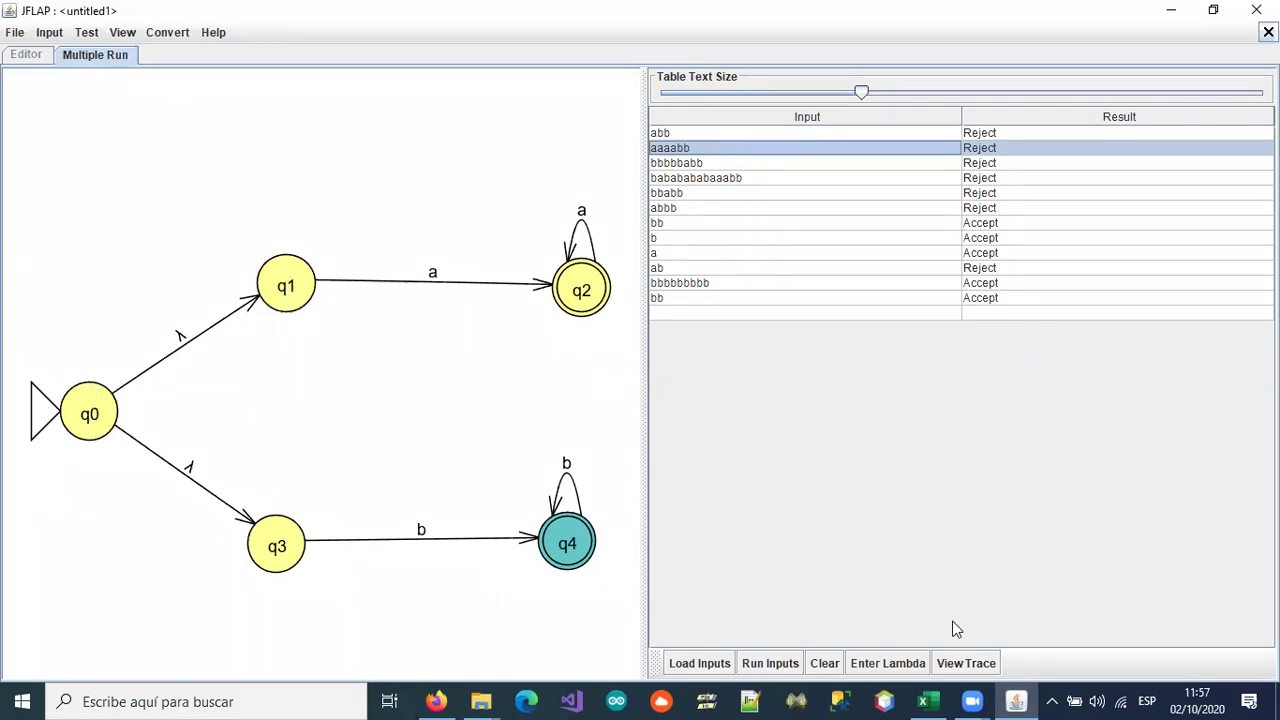
left_click(925, 701)
left_click(290, 402)
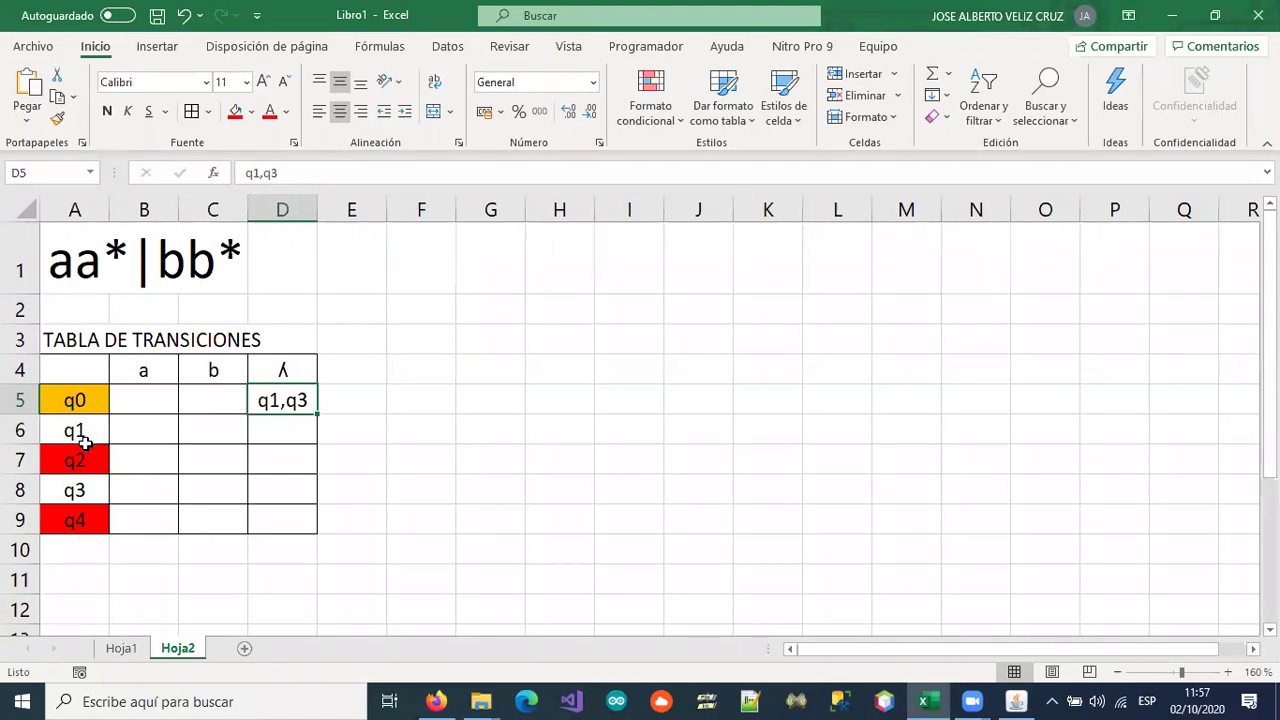
- Enter q2 in cells B6 and B7 as the a transitions of states q1 and q2
left_click(127, 436)
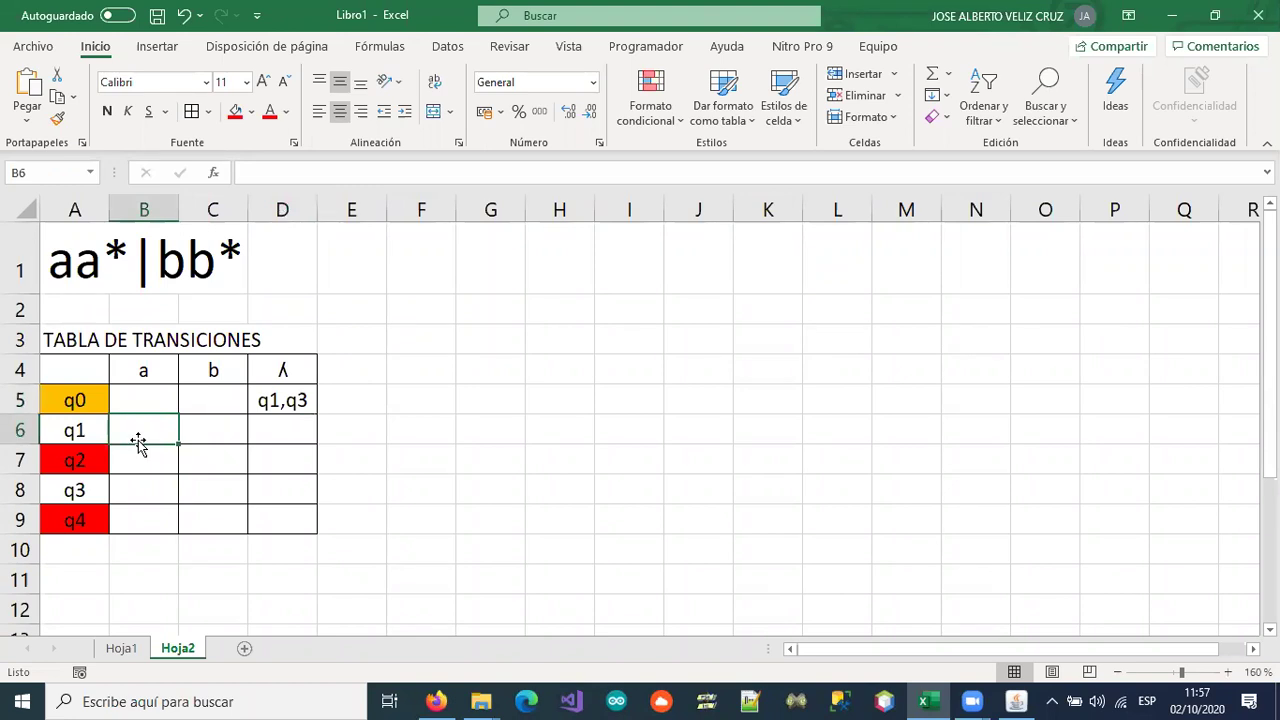
type("q2")
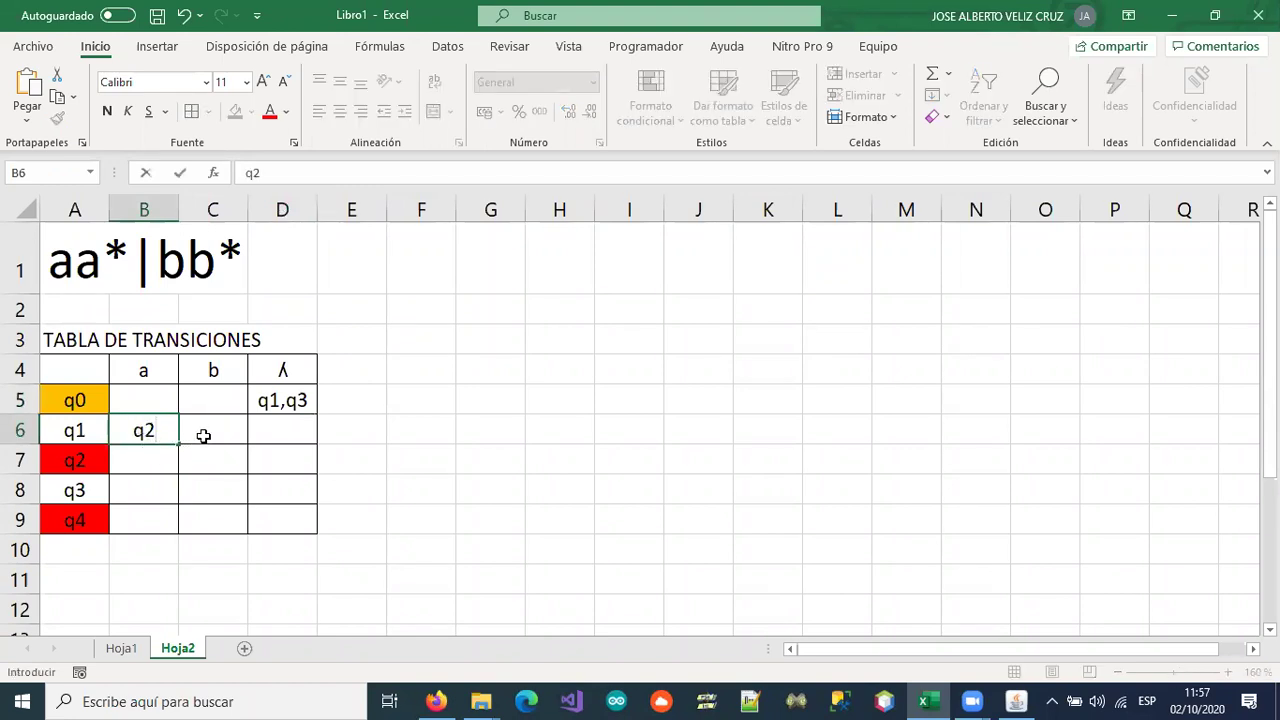
left_click(209, 431)
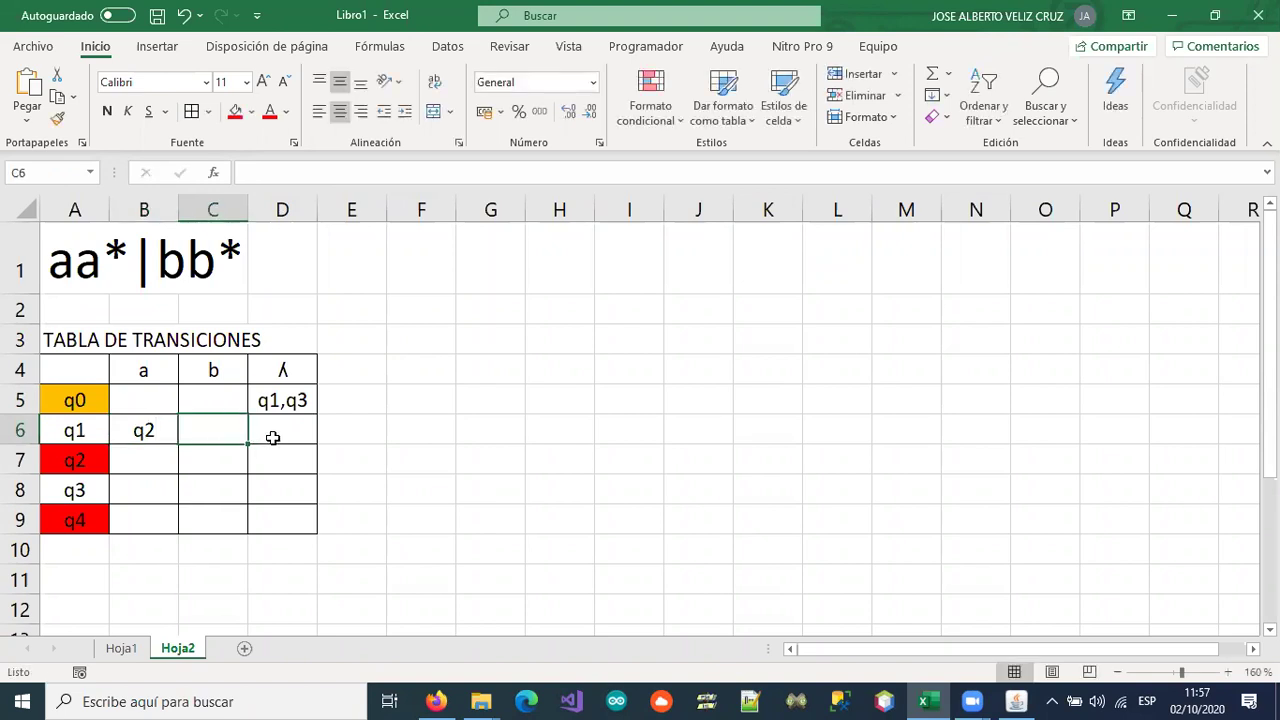
left_click(270, 436)
left_click(134, 458)
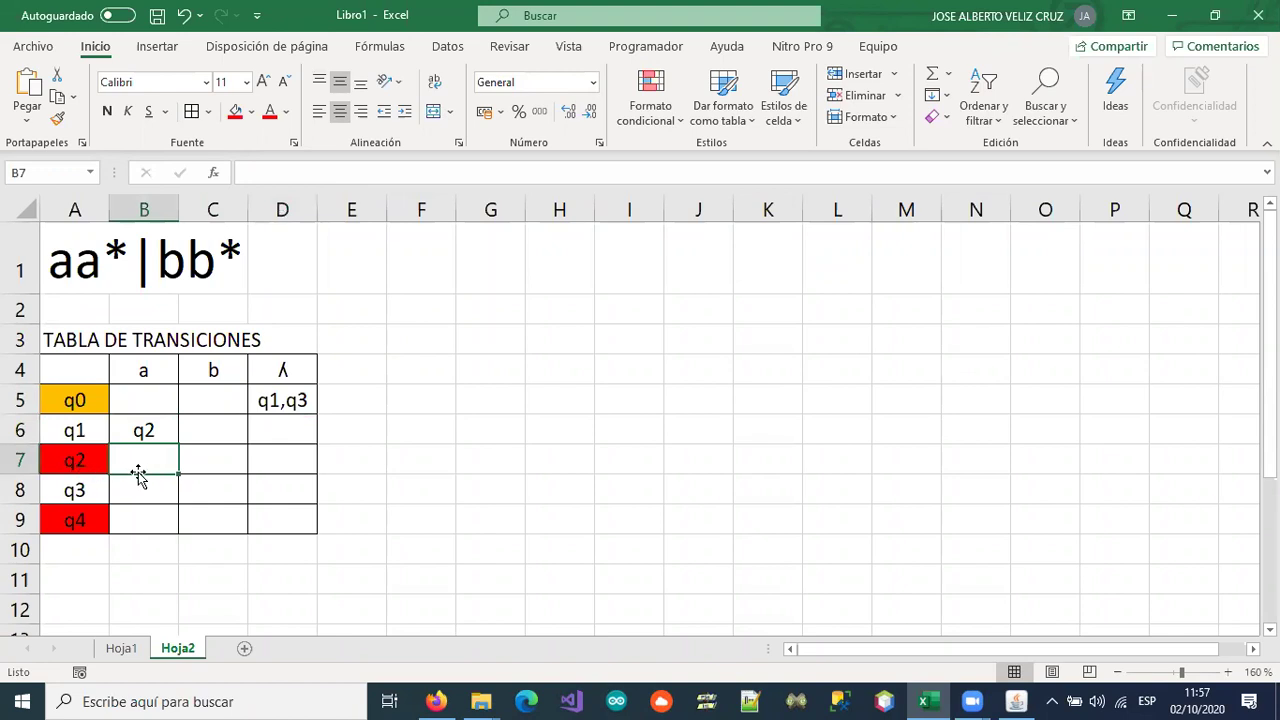
type("q2")
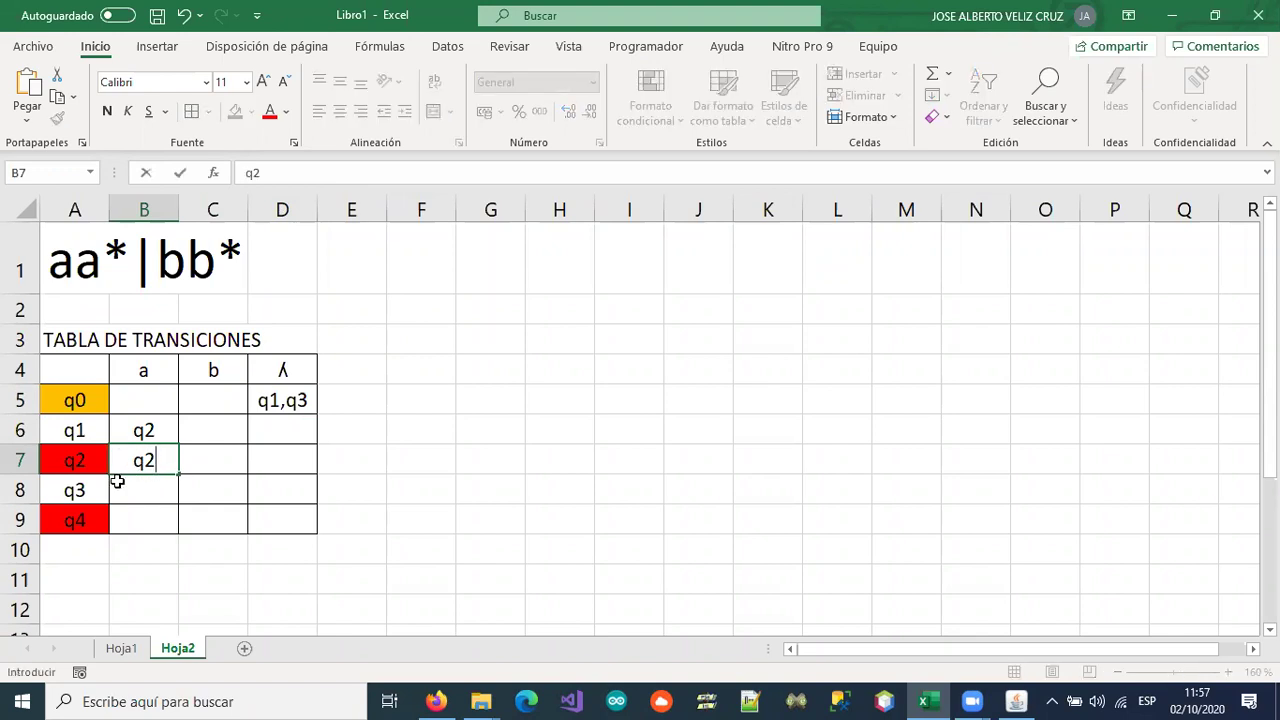
key("Return")
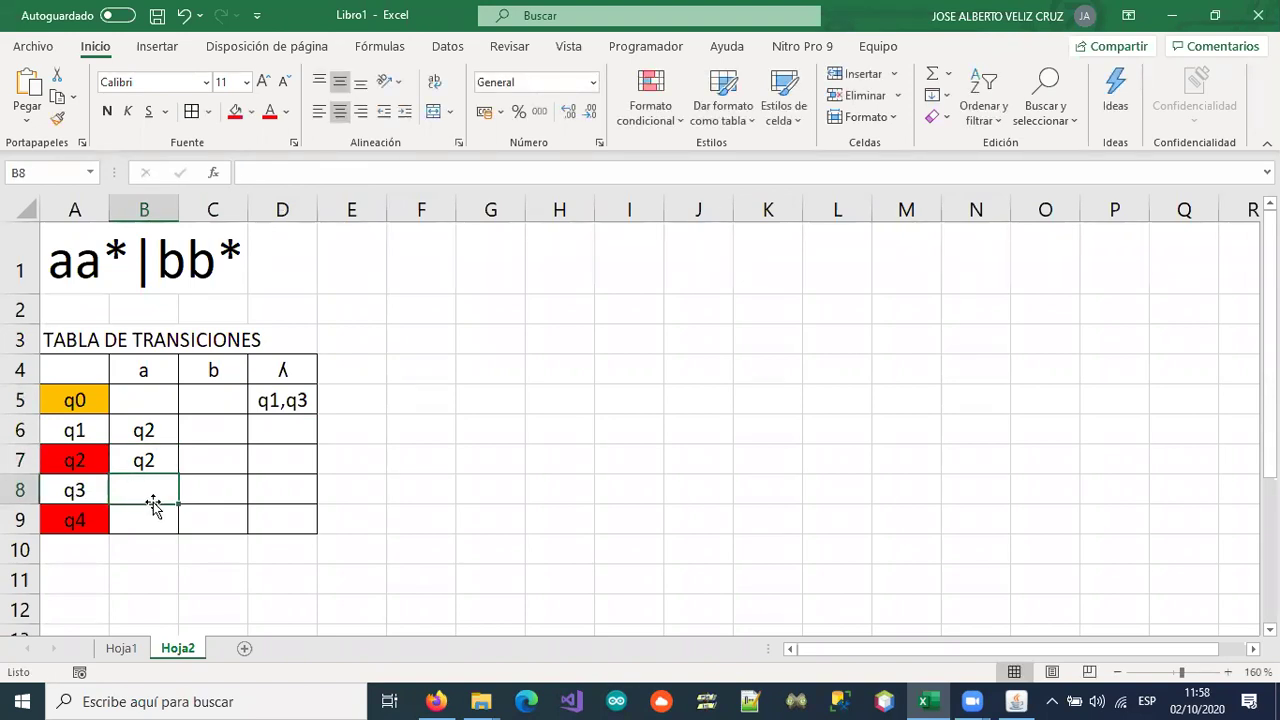
- Enter q4 in cells C8 and C9 as the b transitions of states q3 and q4
left_click(226, 489)
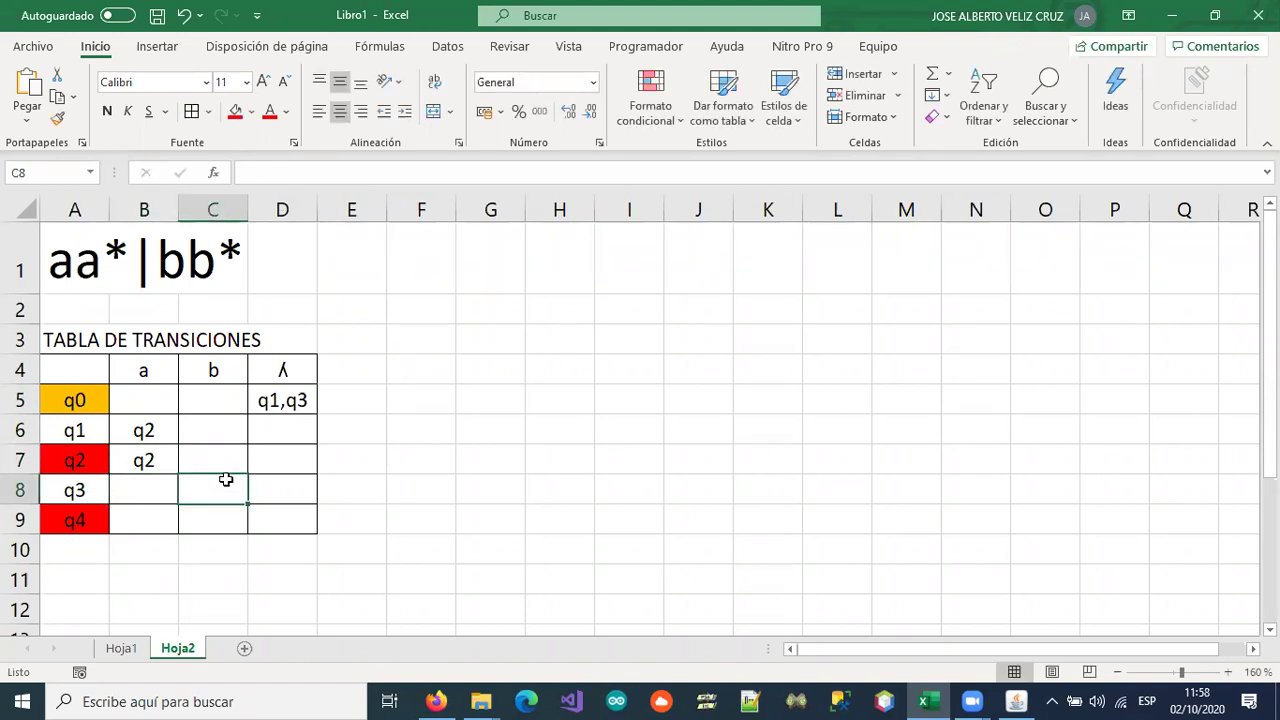
type("q4")
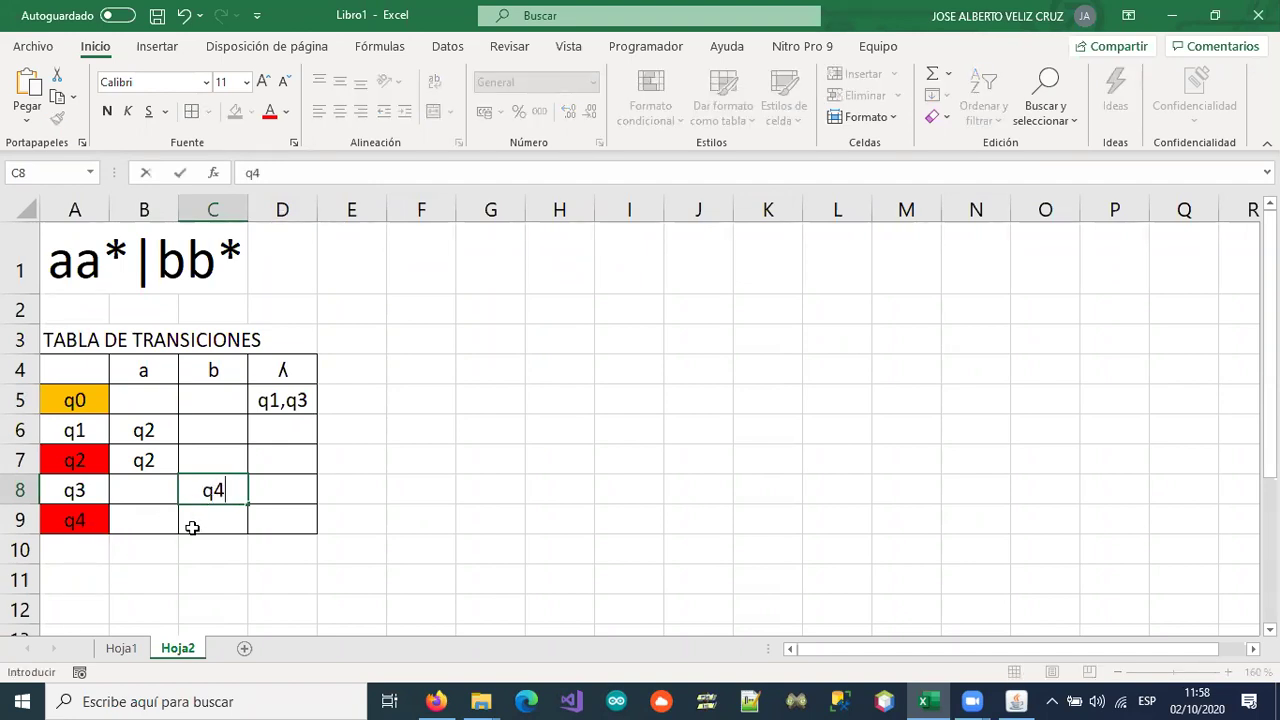
left_click(192, 526)
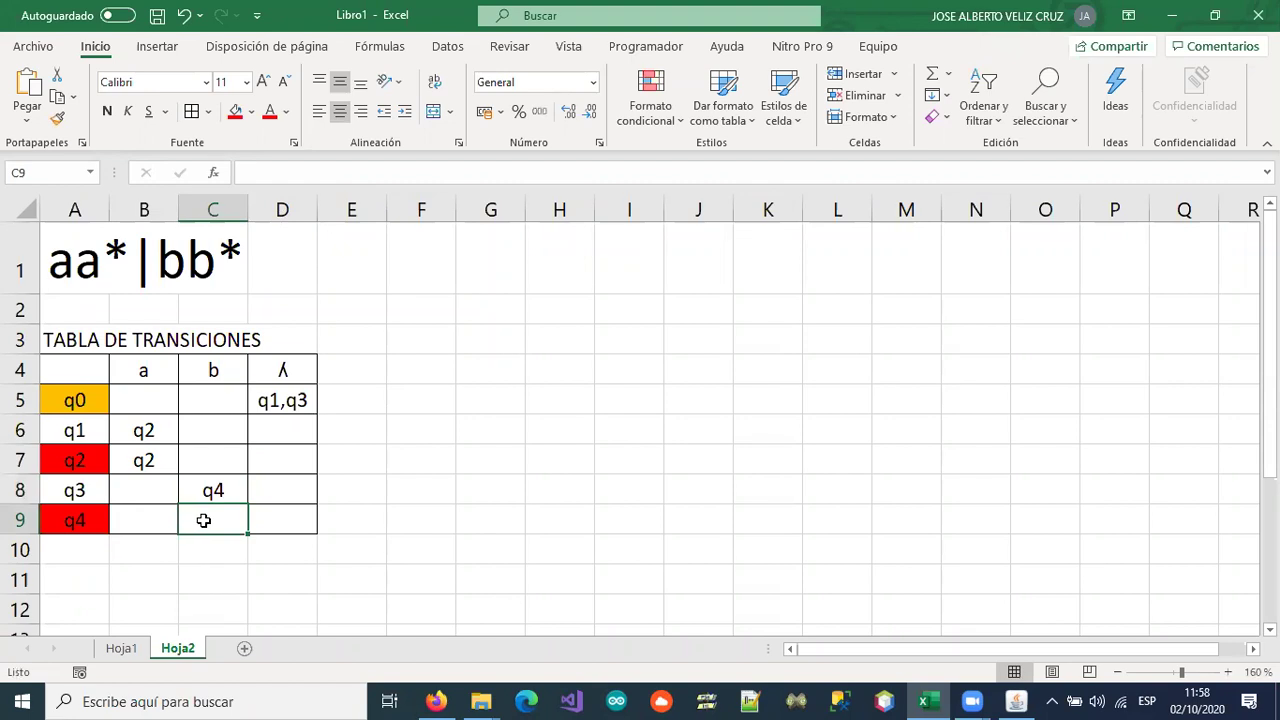
type("q4")
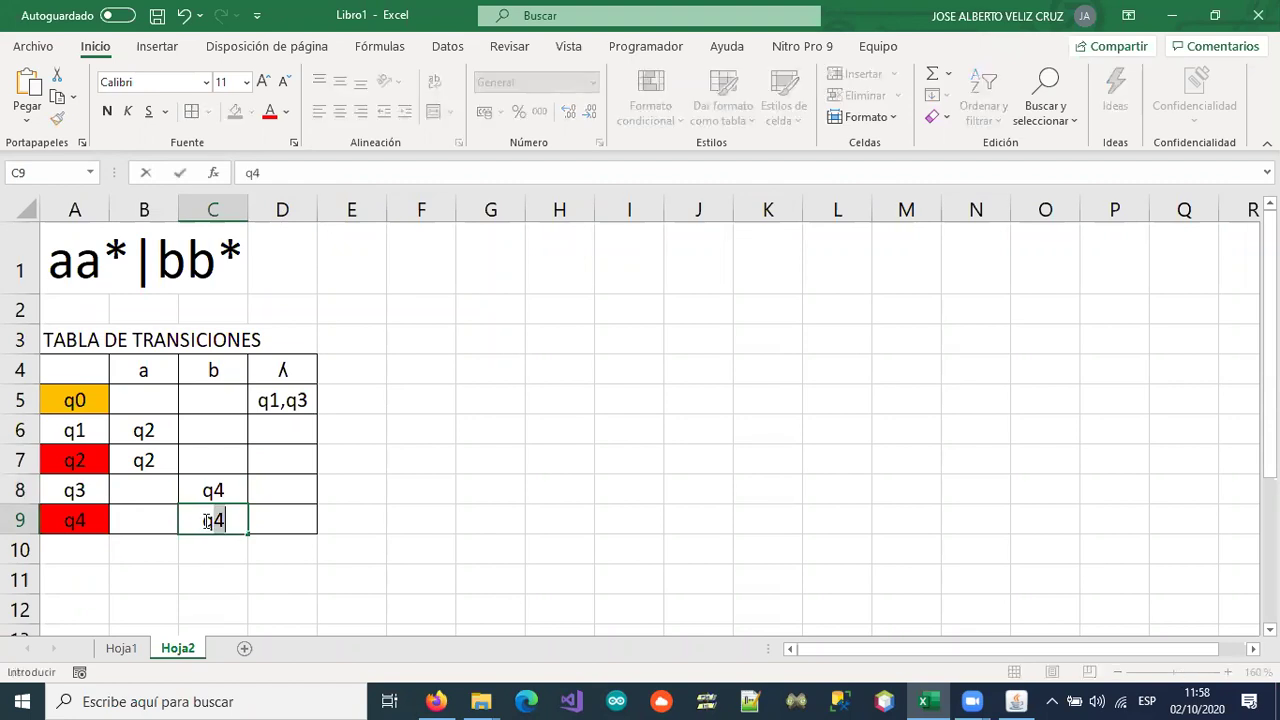
left_click(300, 514)
left_click_drag(132, 443, 134, 452)
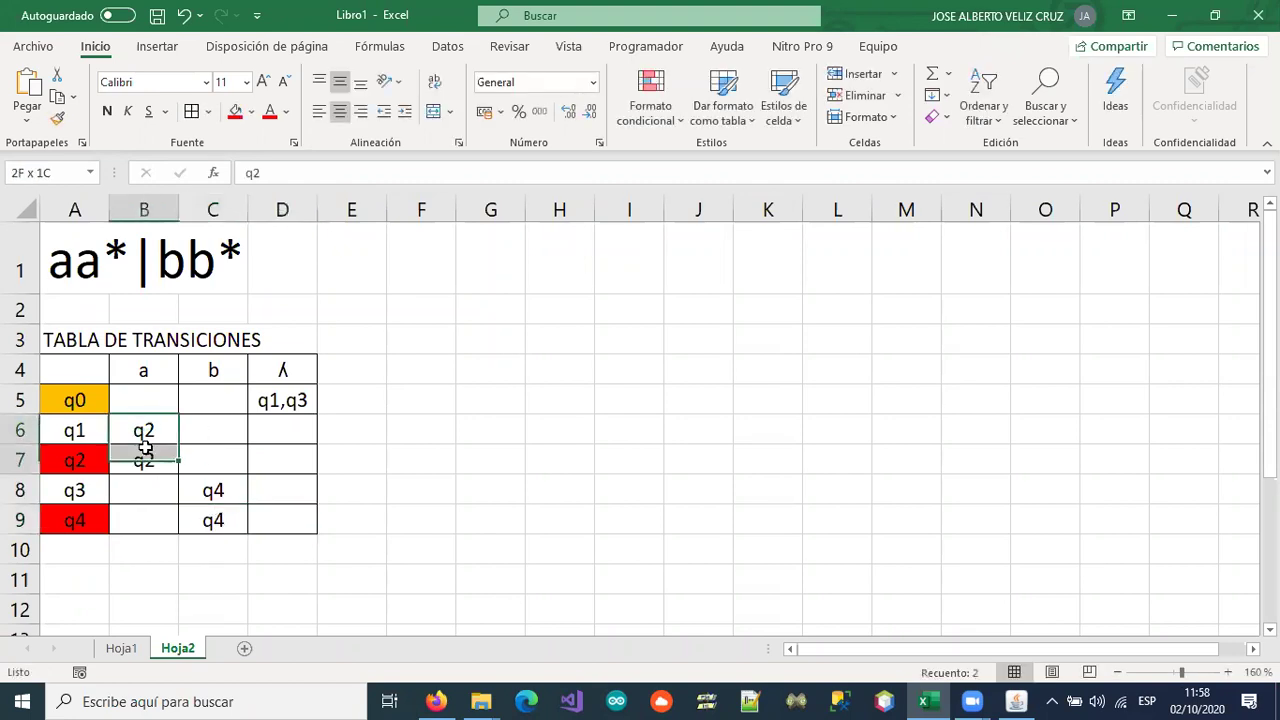
left_click_drag(226, 490, 237, 514)
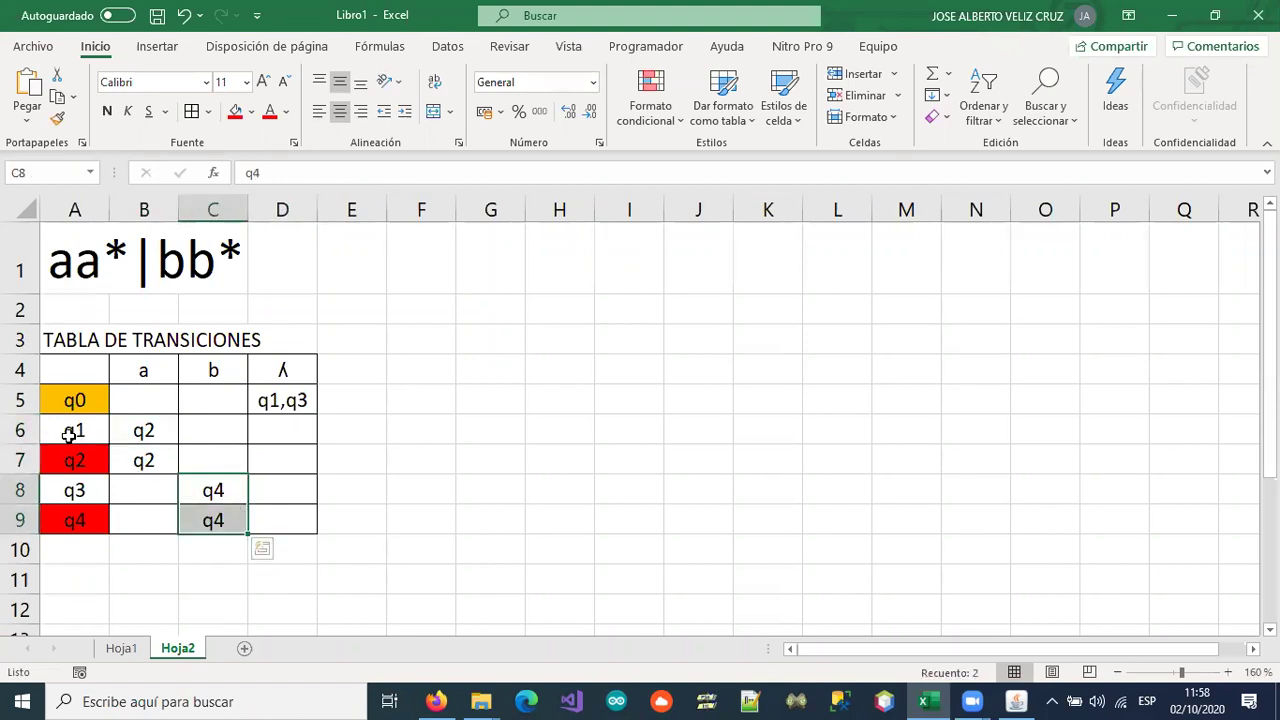
left_click(421, 448)
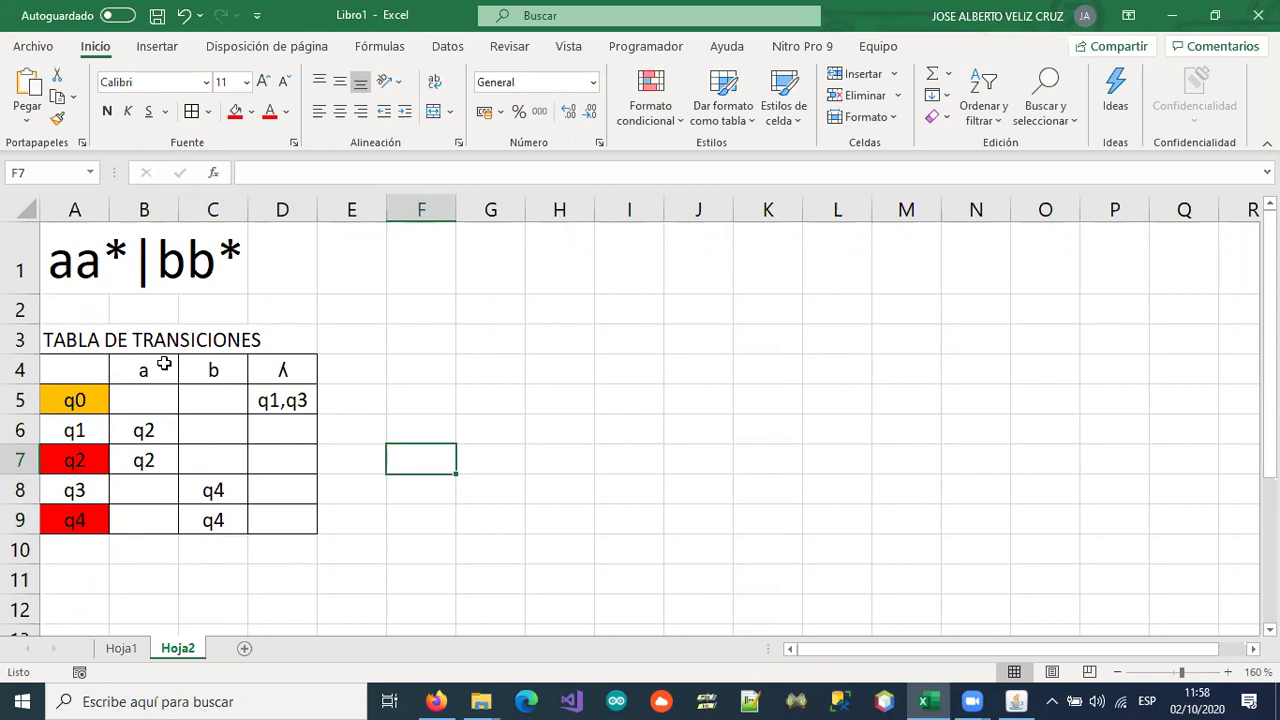
left_click(72, 401)
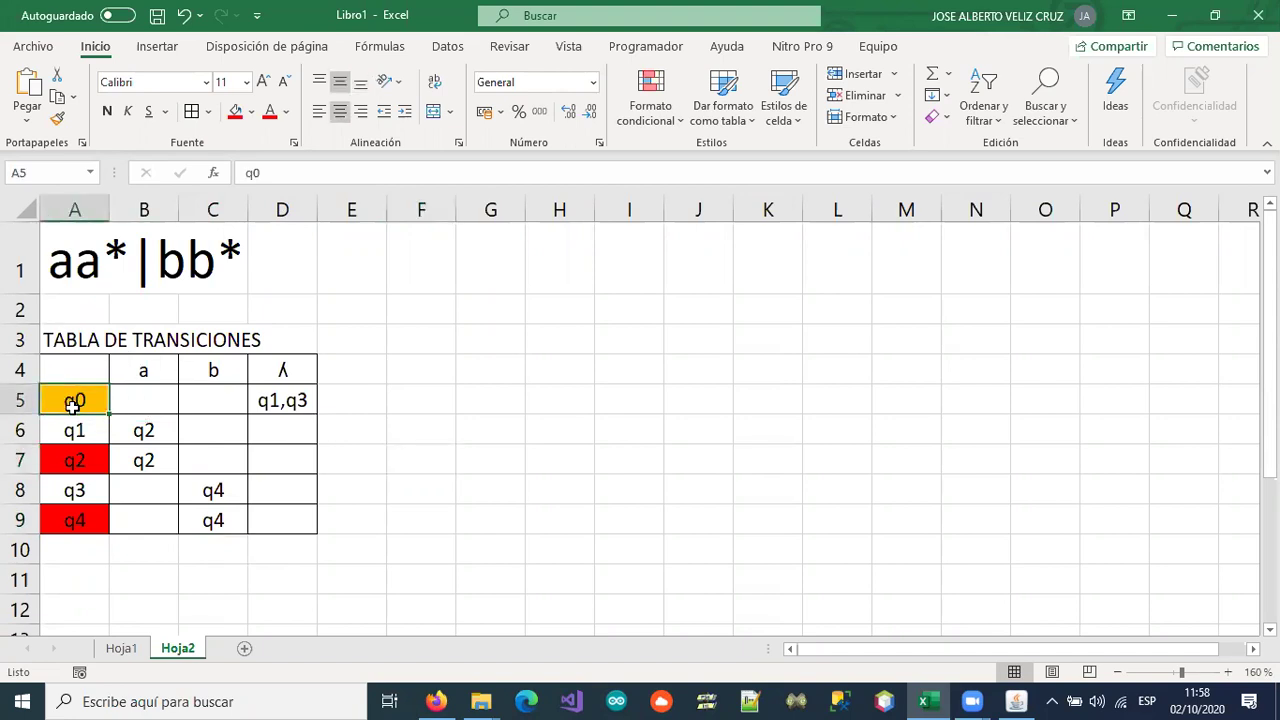
left_click(276, 394)
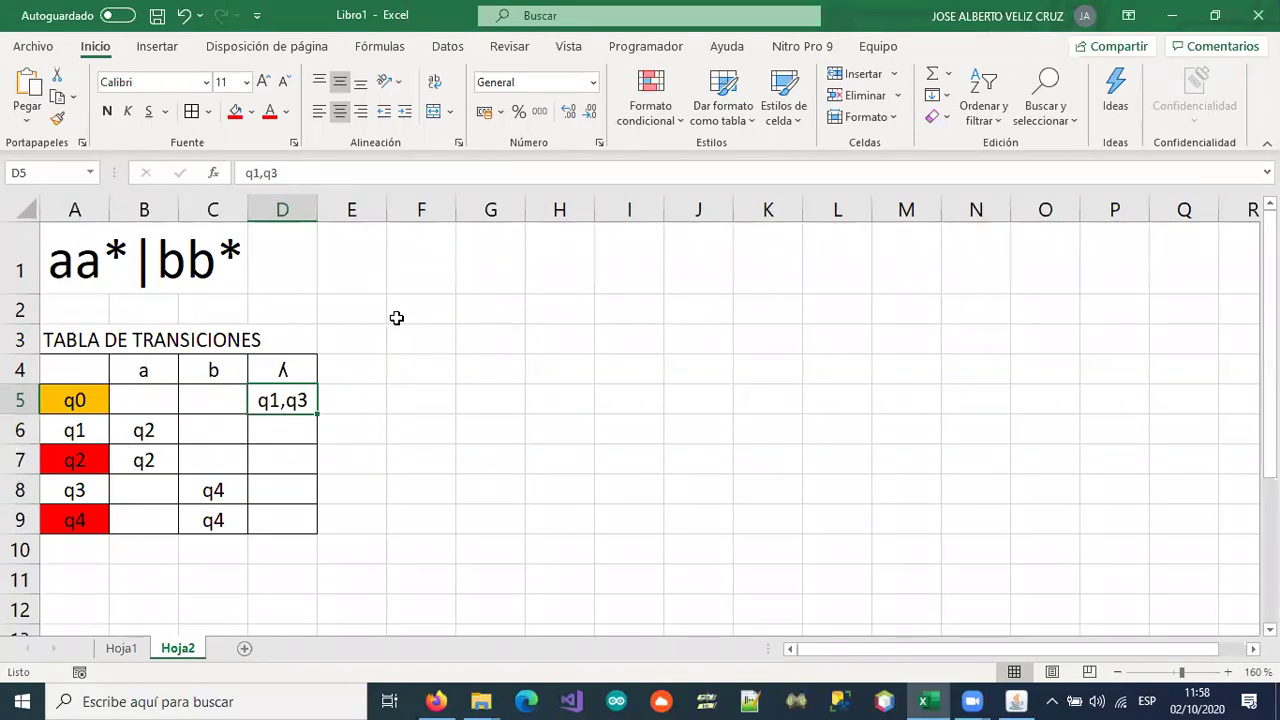
- Enter the test string w= aa in cell G2, beside the transition table
left_click(481, 316)
type("w=")
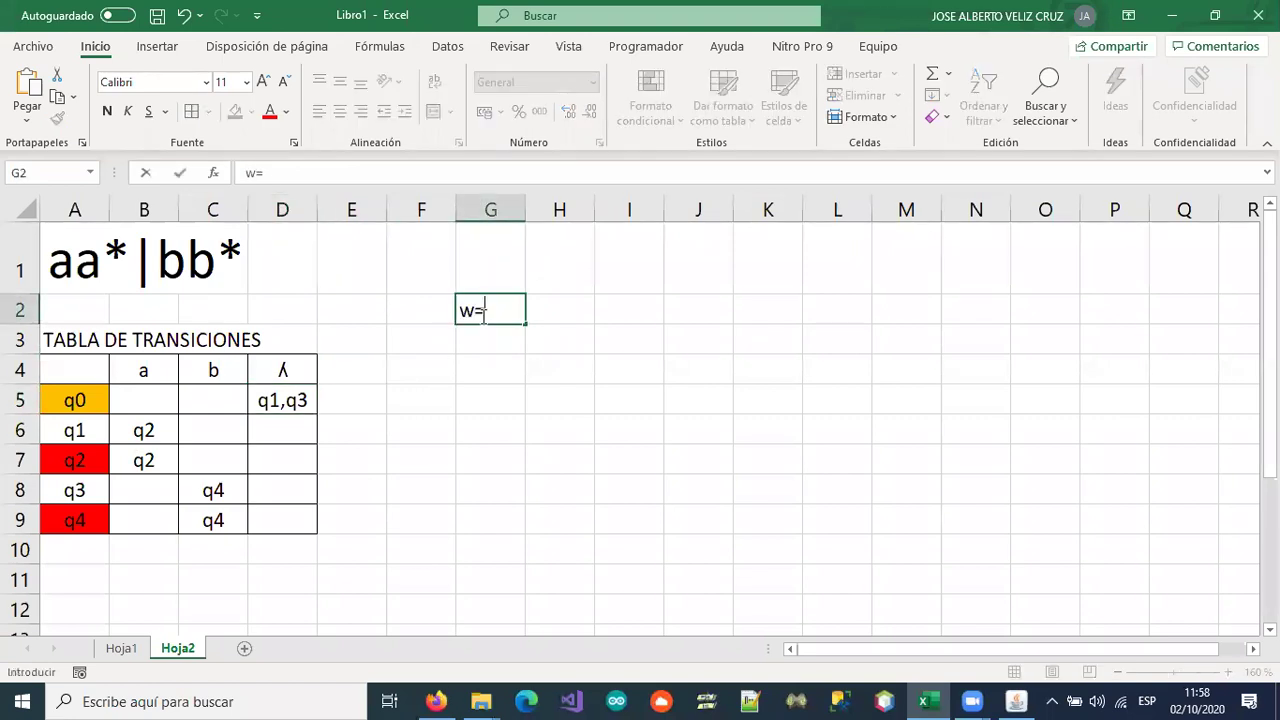
type(" aa")
key("Return")
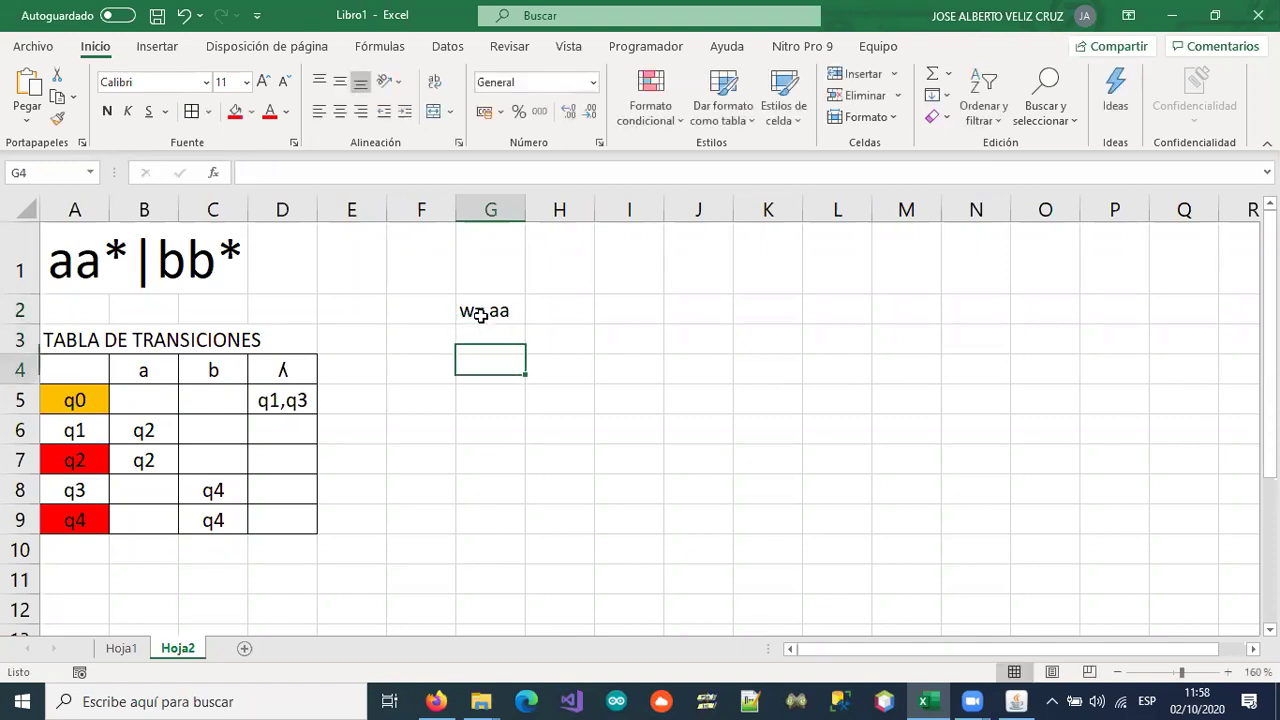
- Enter the first transition expression for string aa, d(q0,a)=, in cell G4
left_click(481, 315)
key("Down")
key("Down")
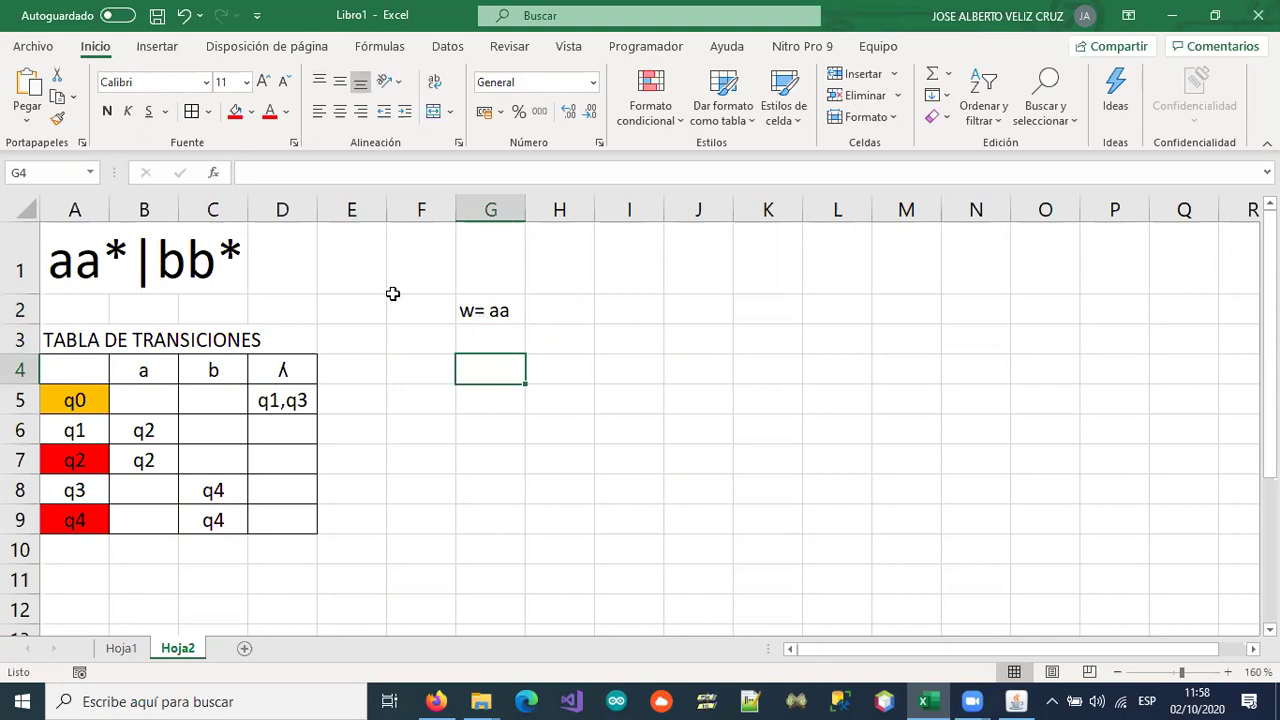
type("q")
key("BackSpace")
type("d(")
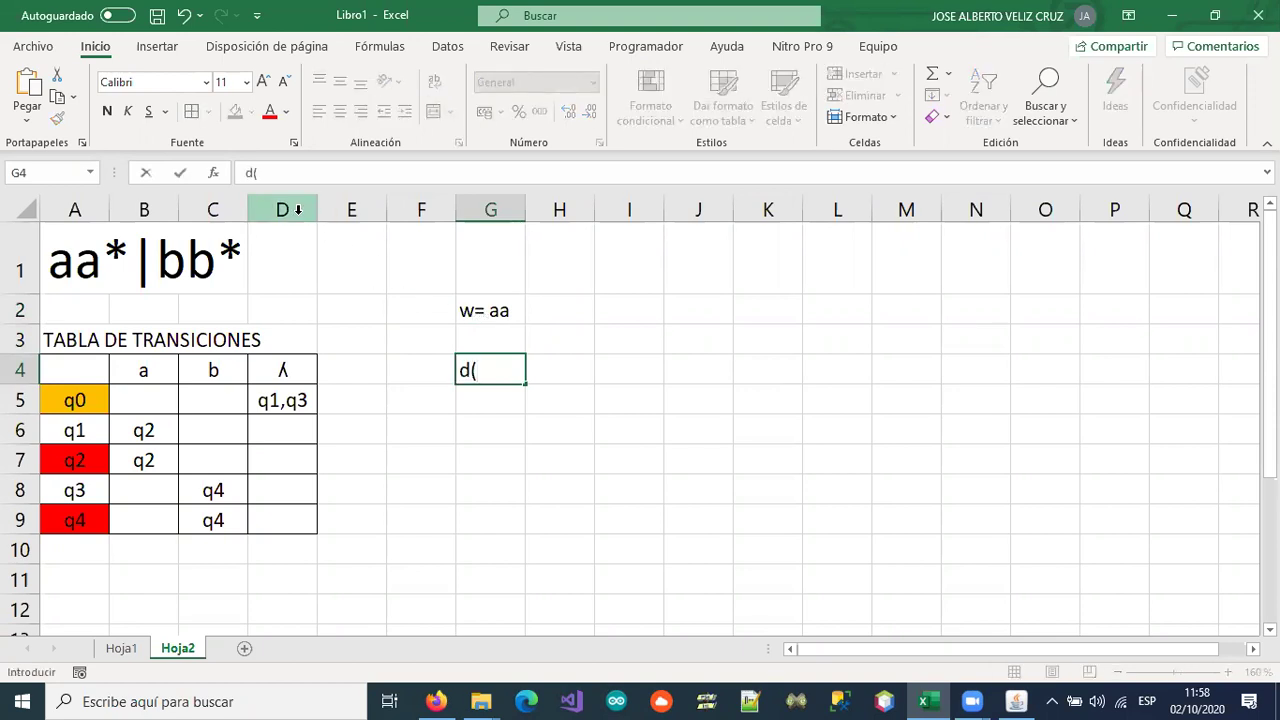
type("q0,a)")
key("Tab")
key("Tab")
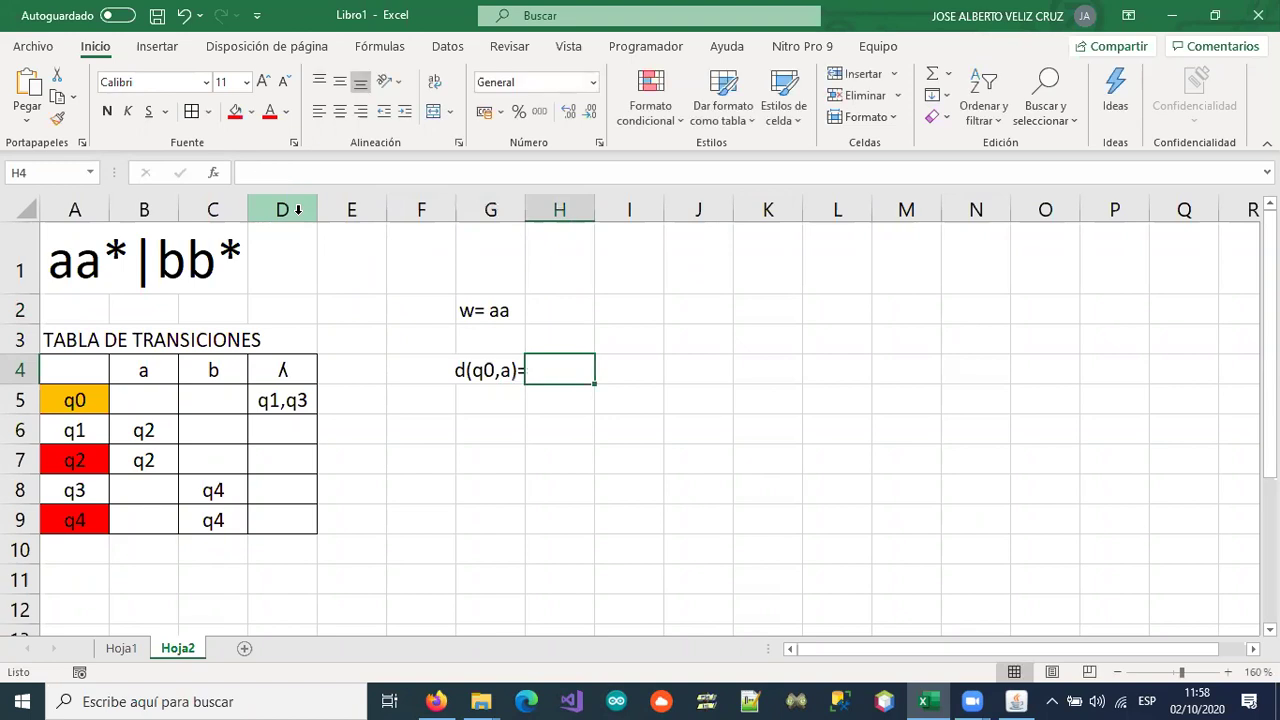
- Enter {q1} in cell H4 as the result of d(q0,a)
key("Left")
type("q1")
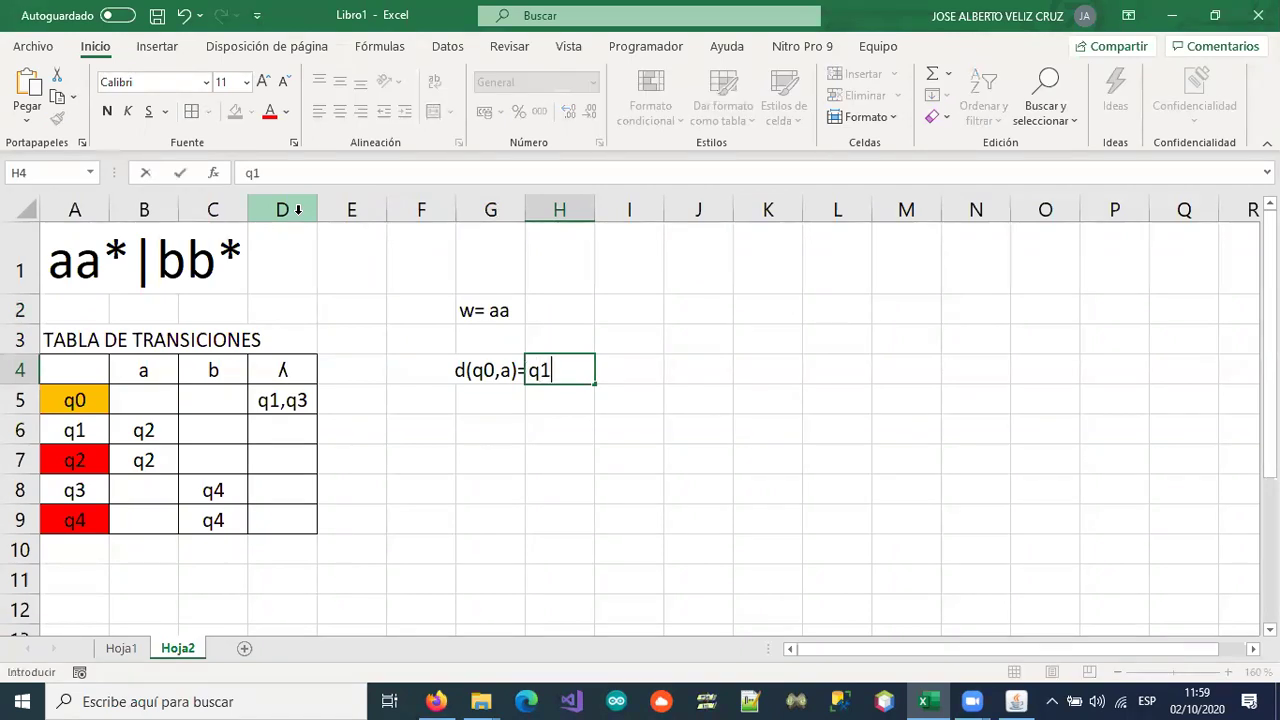
key("BackSpace")
key("BackSpace")
type("{q1}")
key("Return")
- Add the second transition for string aa, with d(q1,a)= in cell G5 and {q2} in cell H5
key("Left")
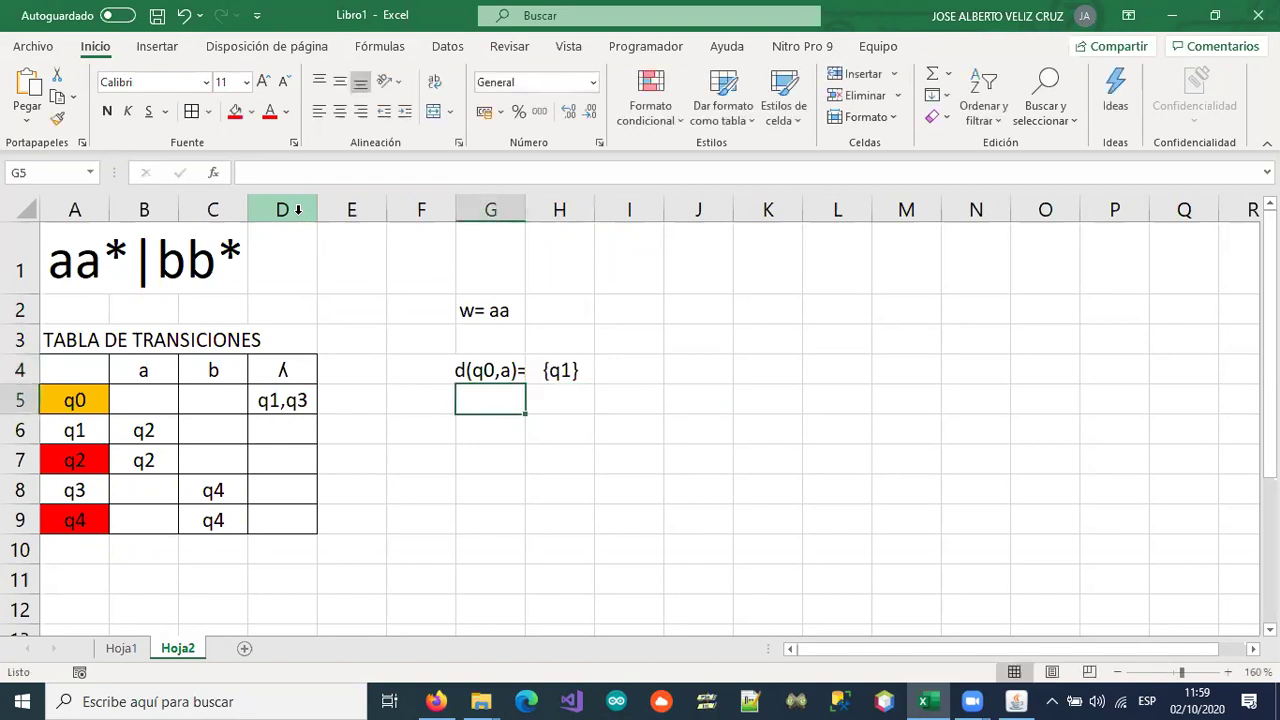
type("d(")
type("q1")
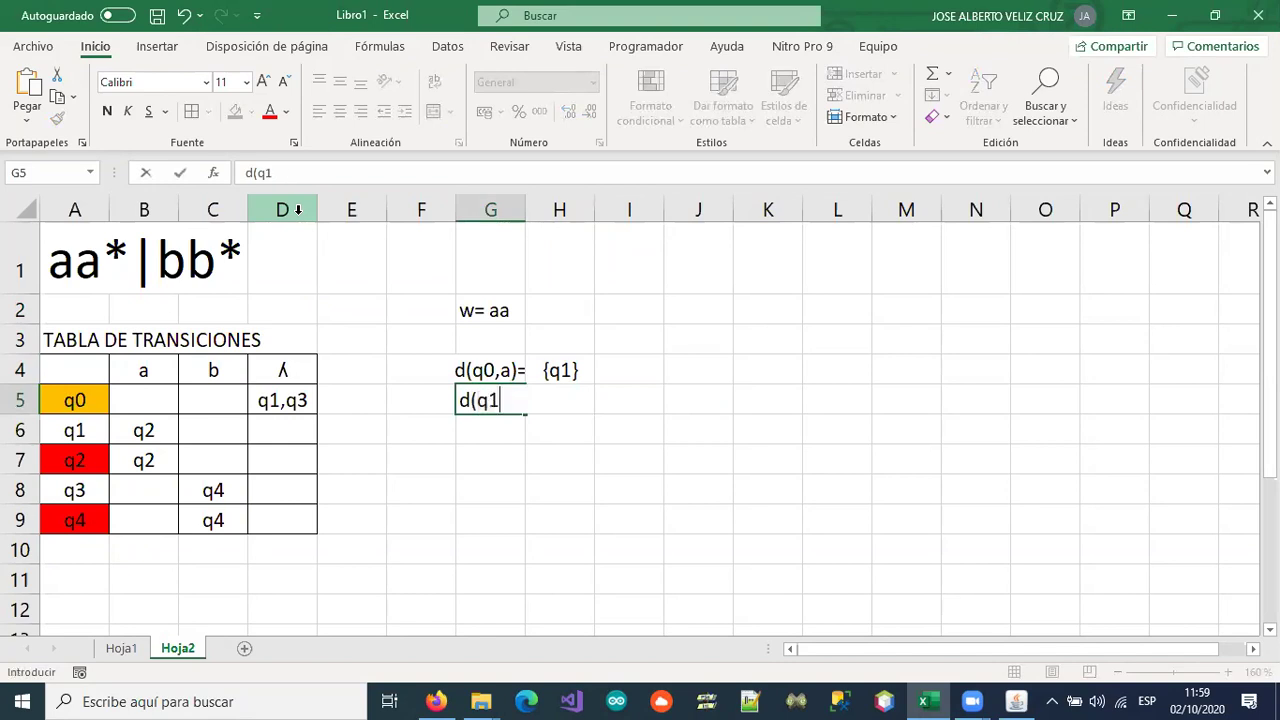
type(",a)=")
key("Tab")
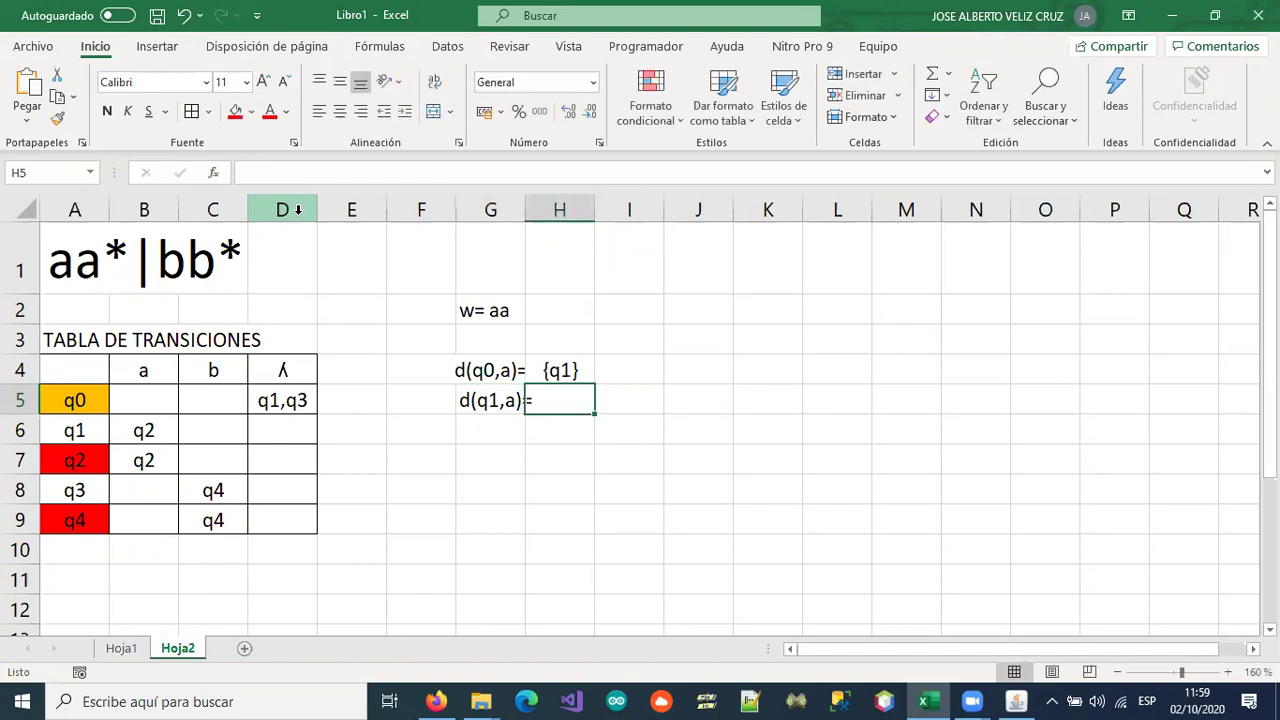
type("{")
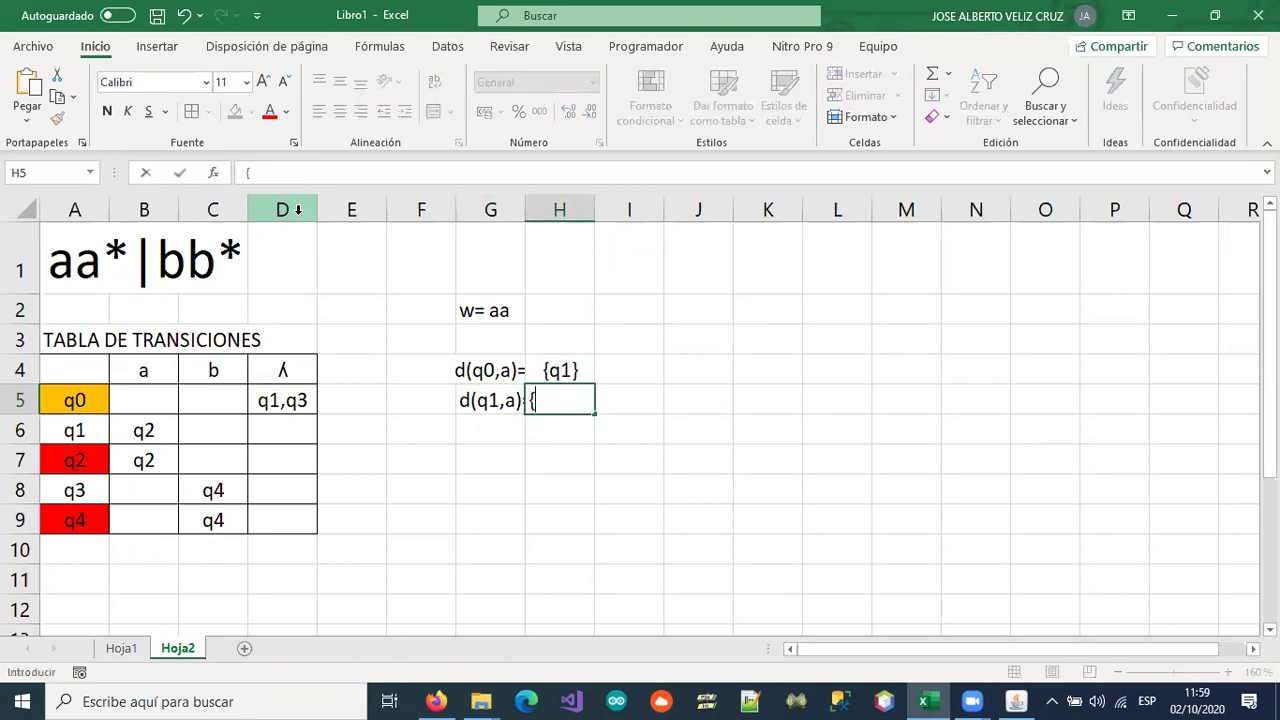
type("q2}")
key("Return")
key("Up")
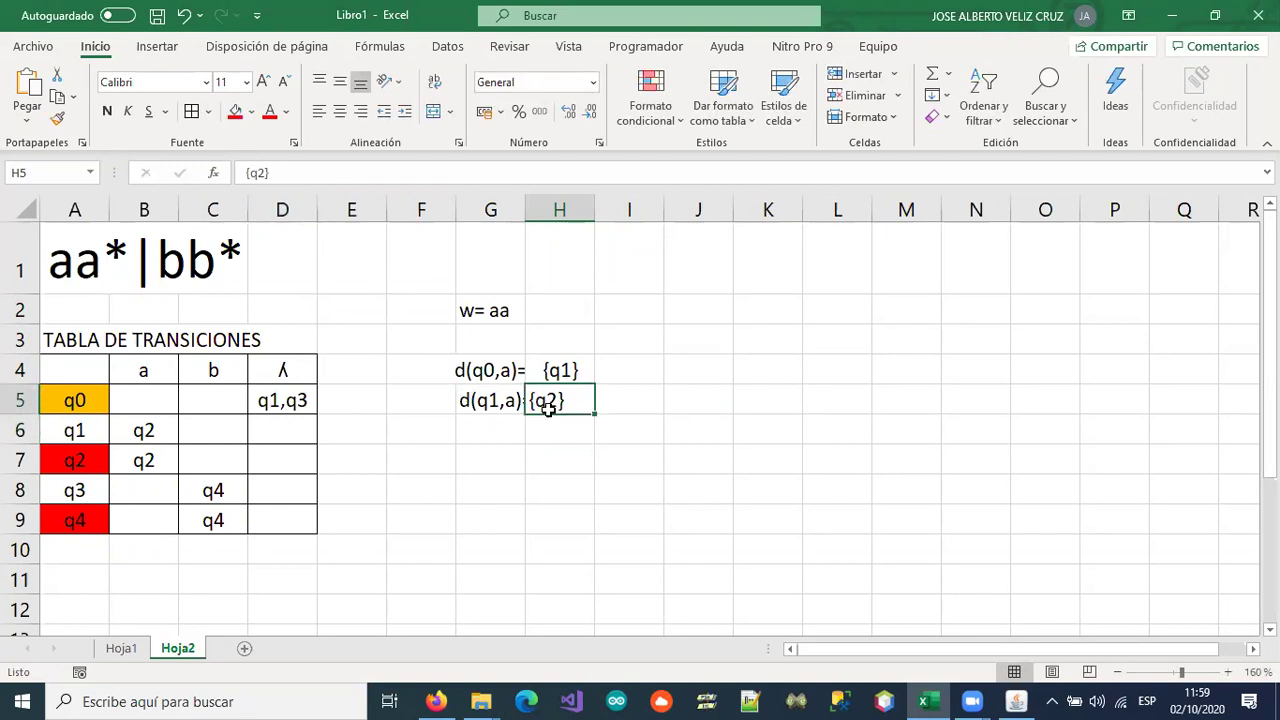
- Add the third transition for string aa, with d(q2,a)= in cell G6 and {q2} in cell H6
left_click(481, 432)
type("d(")
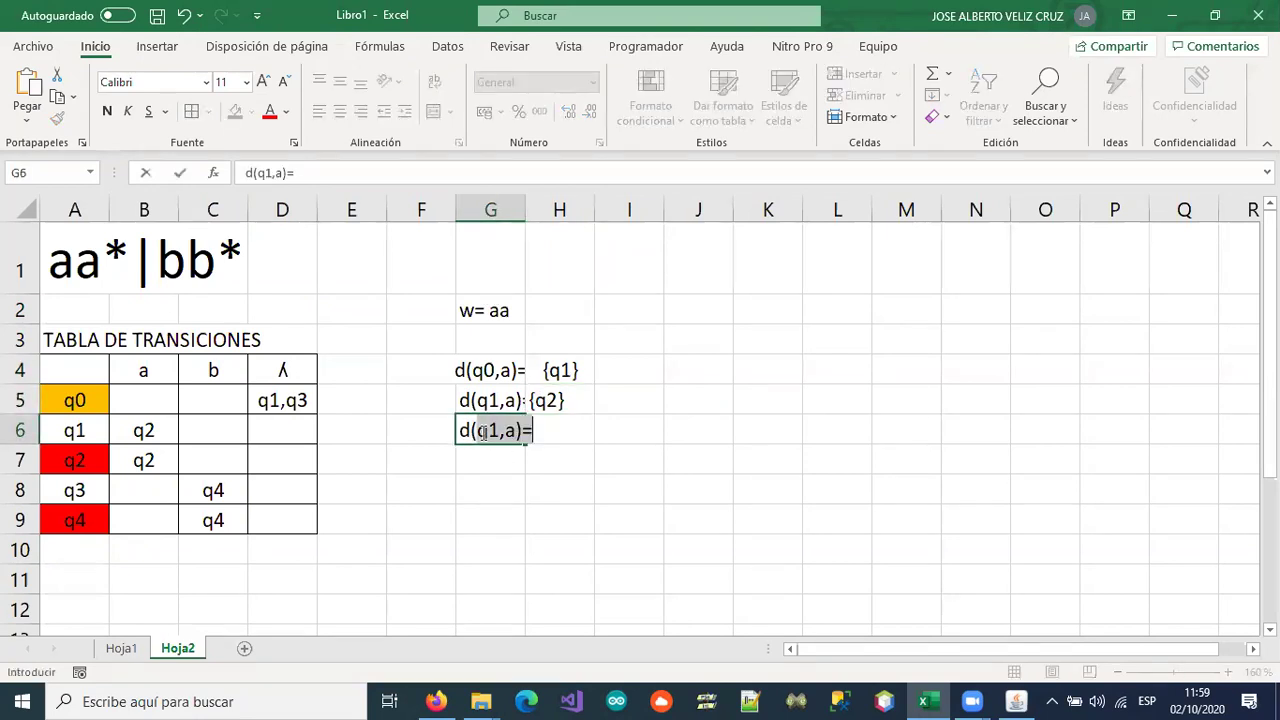
type("q2,")
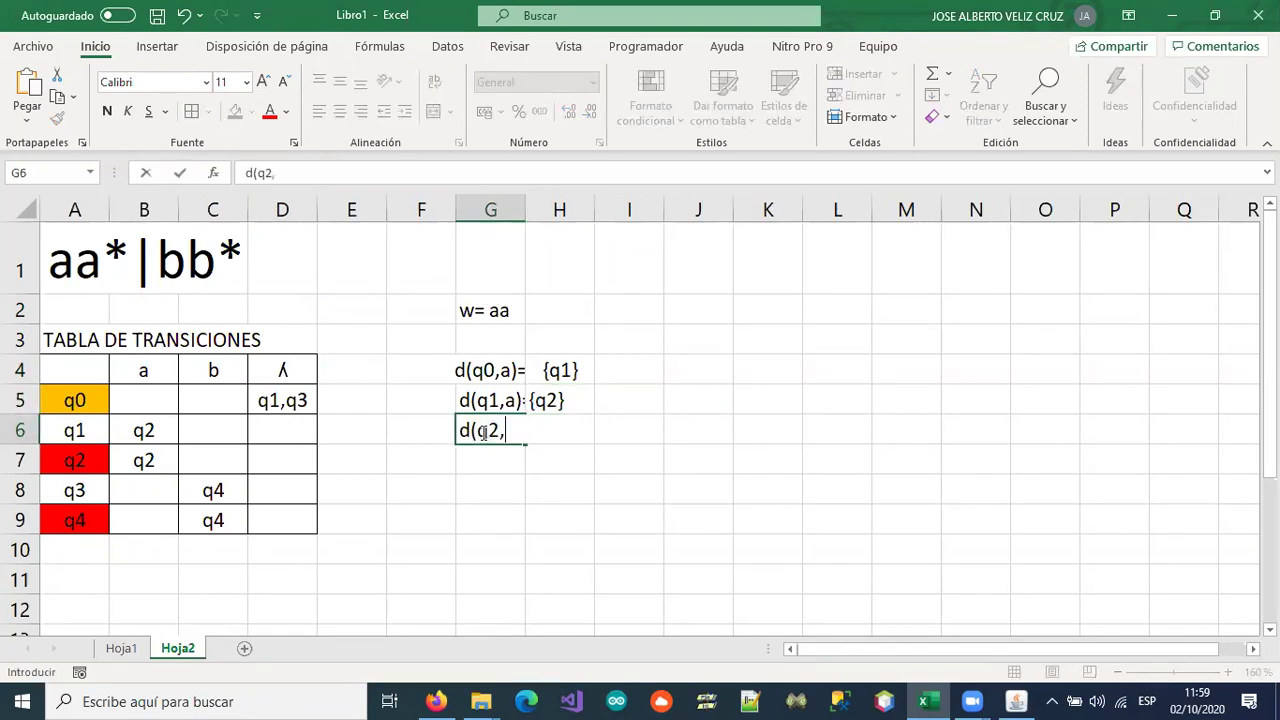
type("a)=")
key("Tab")
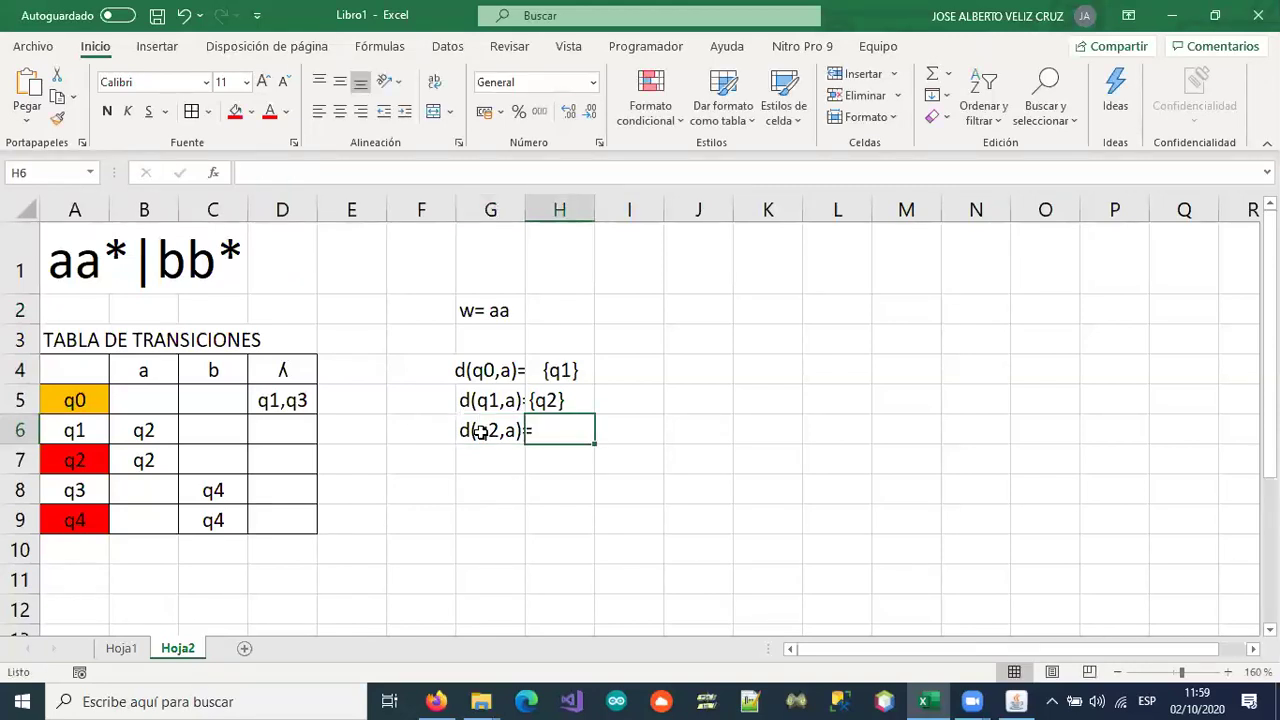
type("{q2}")
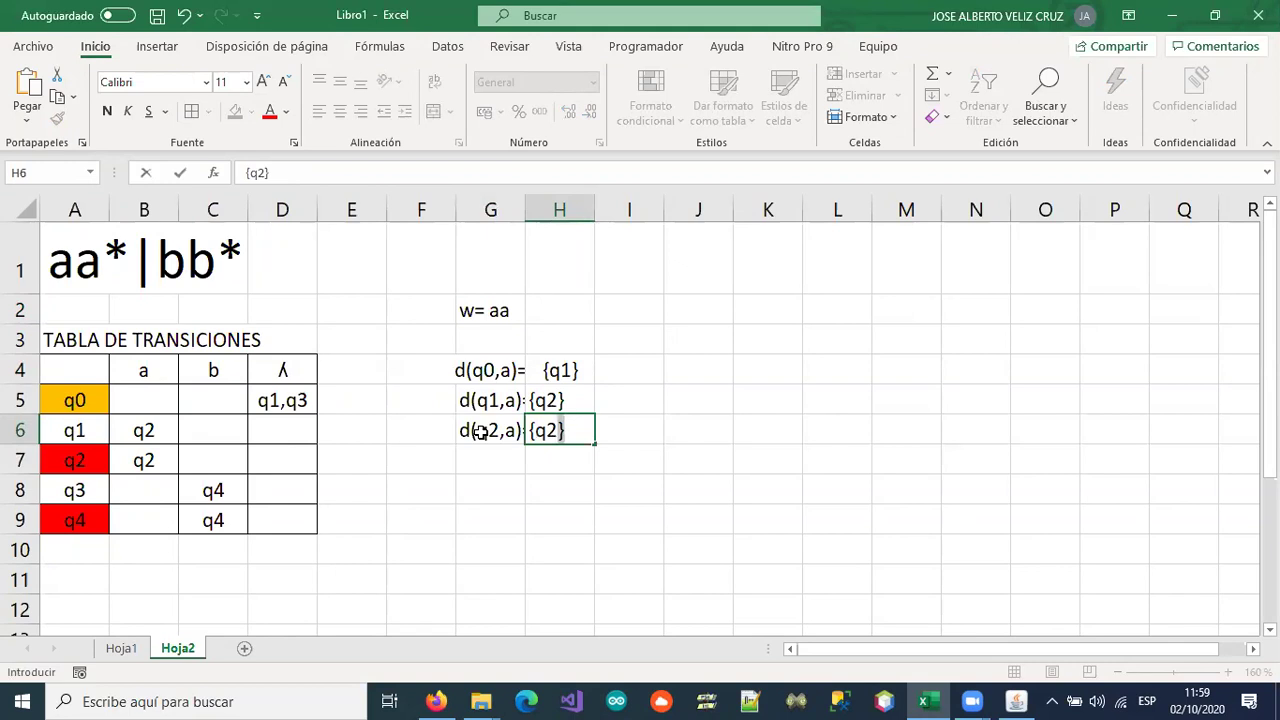
key("Return")
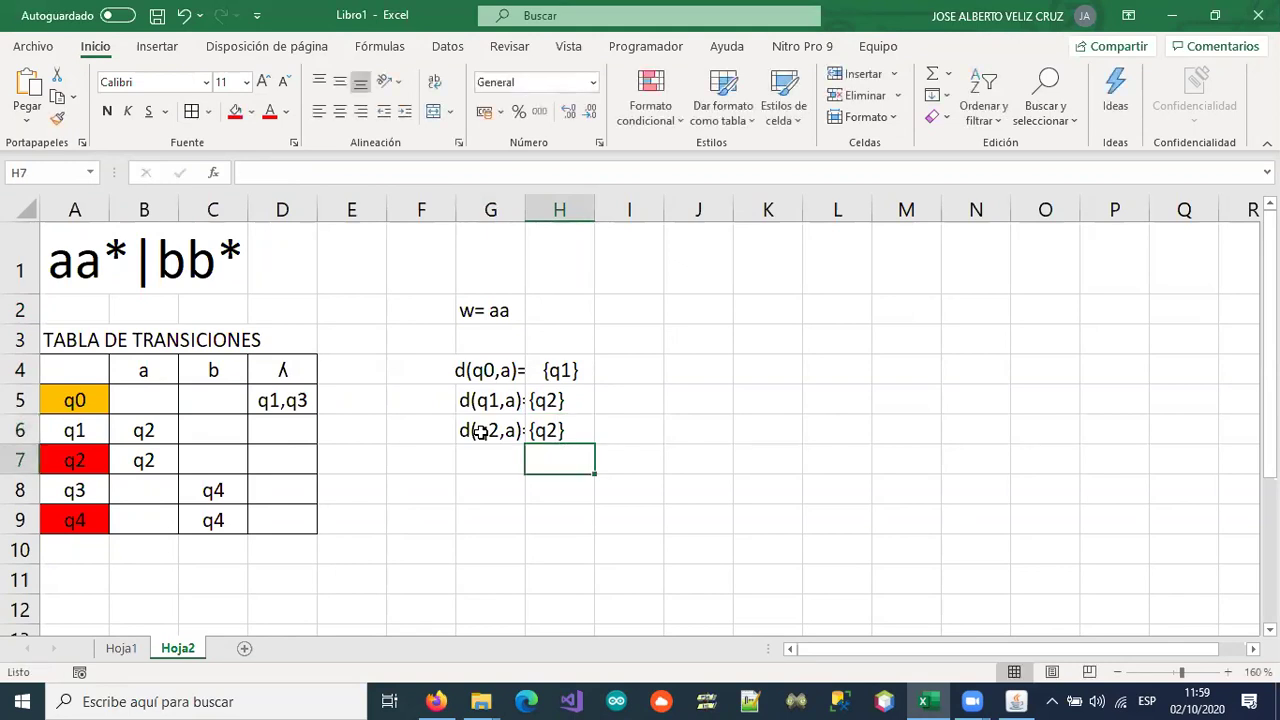
left_click(582, 429)
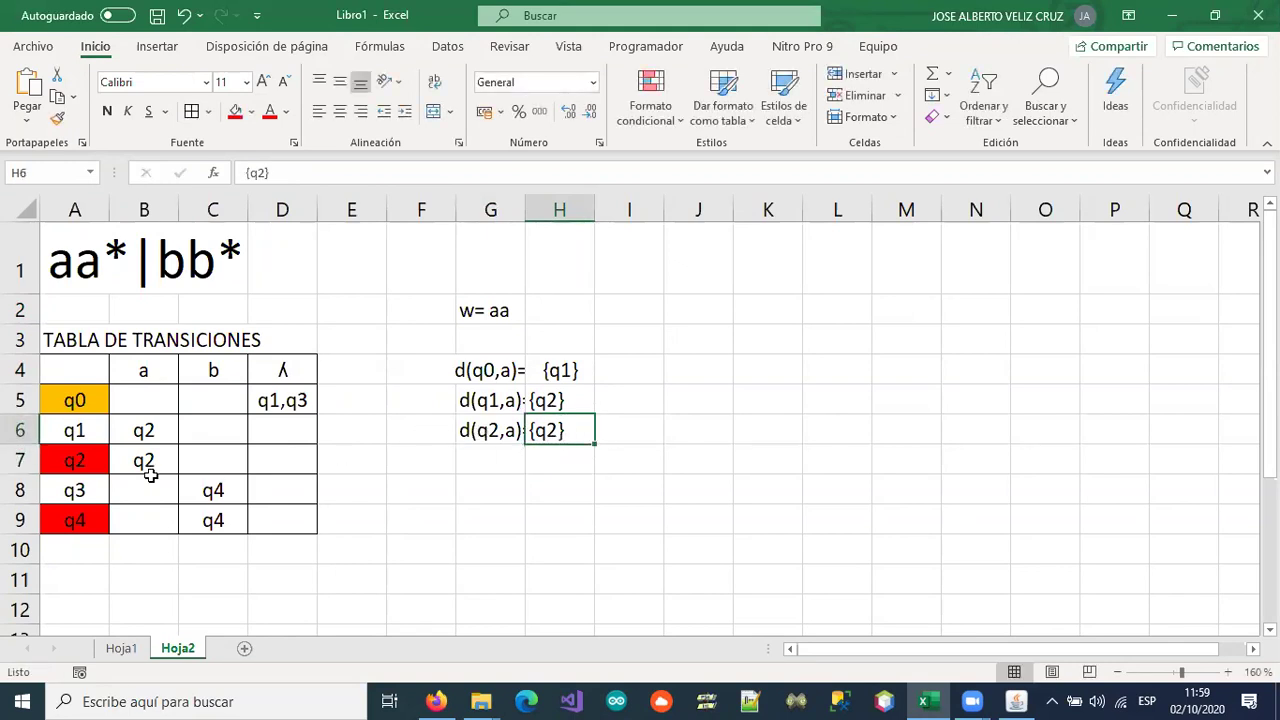
left_click(80, 466)
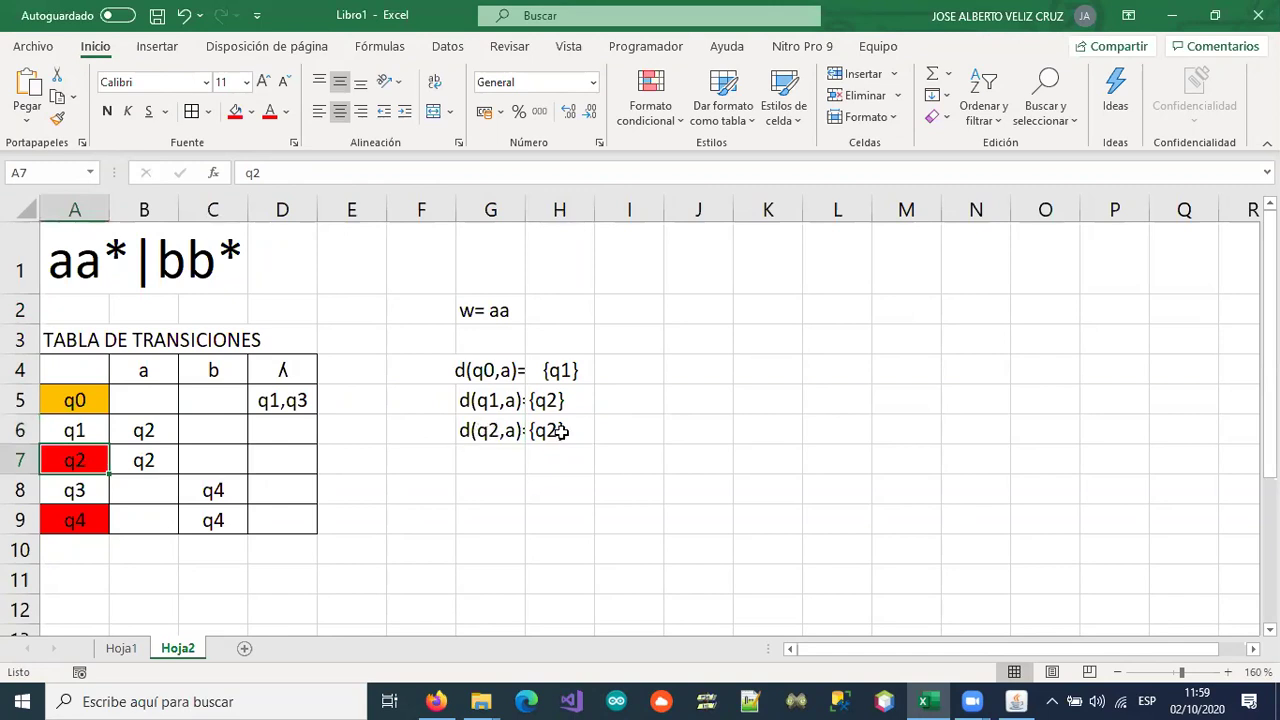
left_click(478, 310)
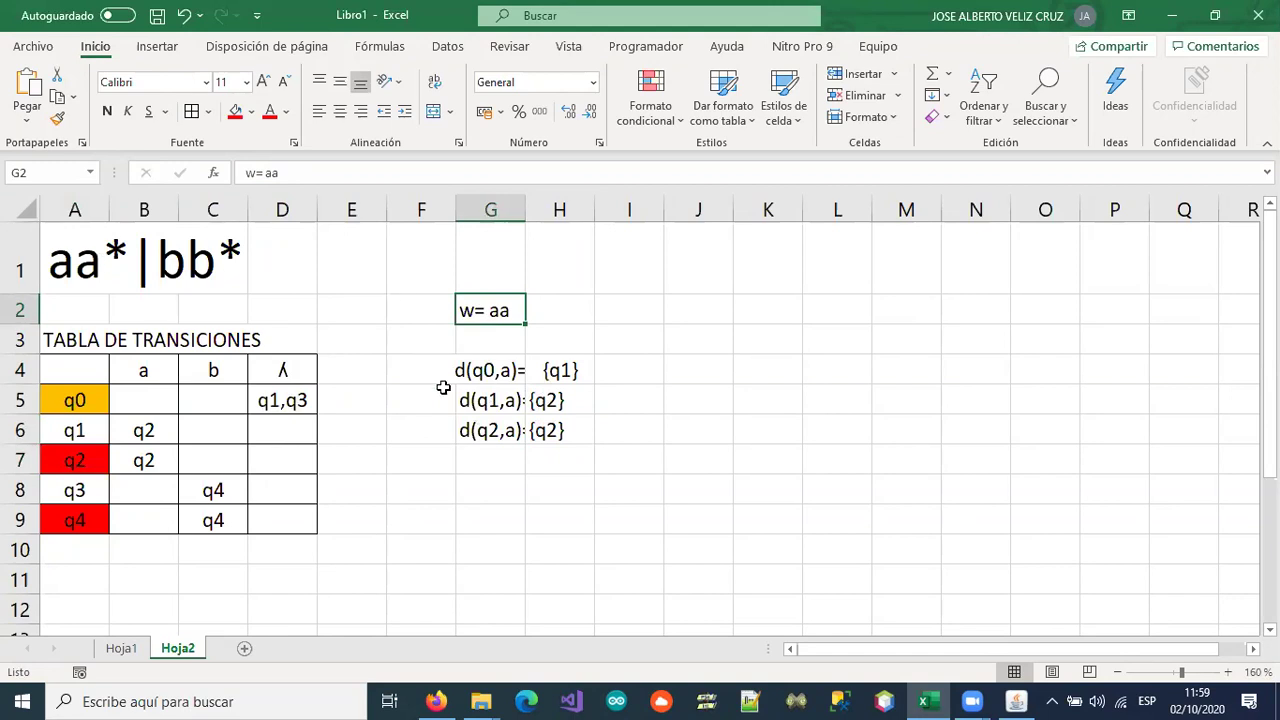
- Enter the second test string w=bb in cell J2
left_click(705, 309)
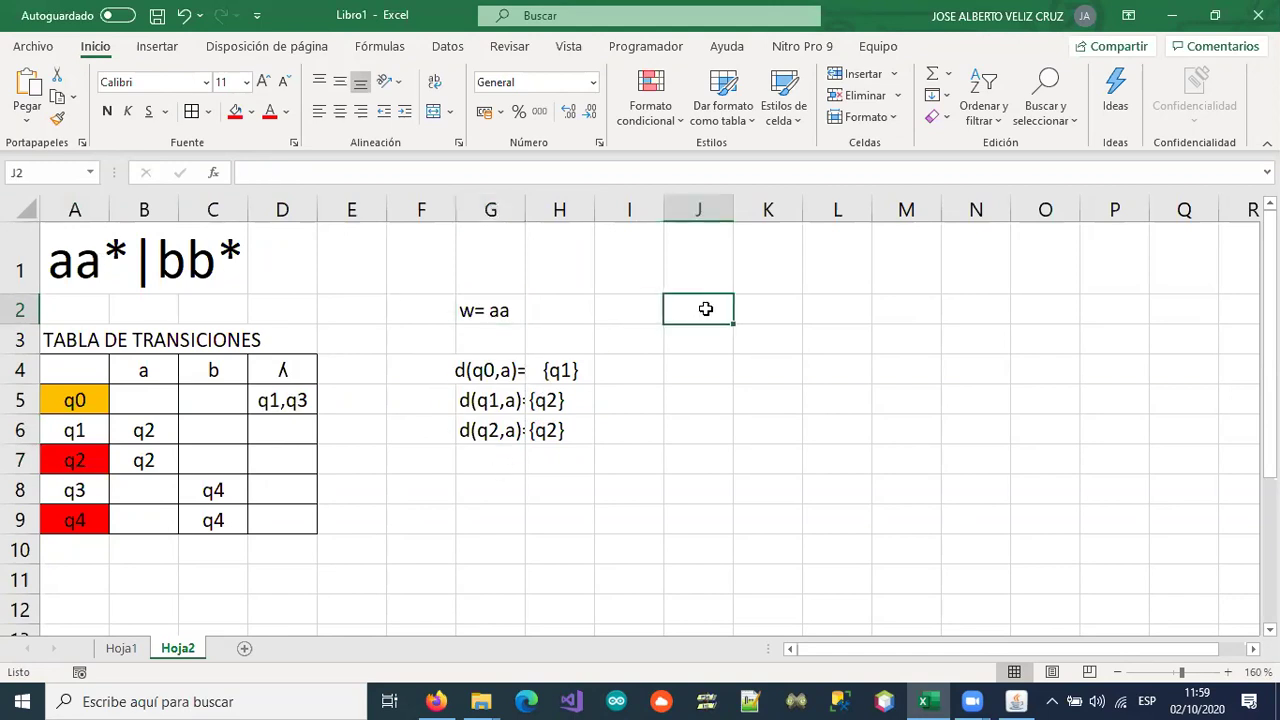
type("w=bb")
key("Return")
key("Return")
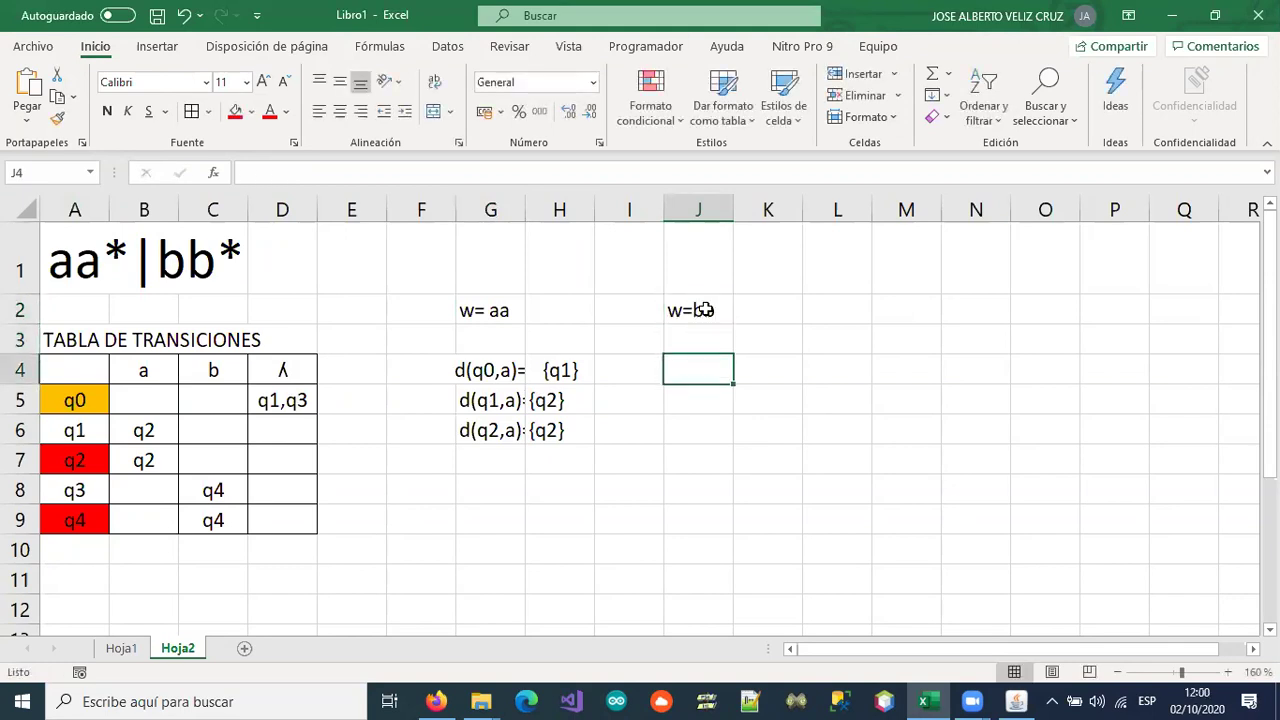
- Add the first transition for string bb, with d(q0,b)= in cell J4 and {q3} in cell K4
type("d(")
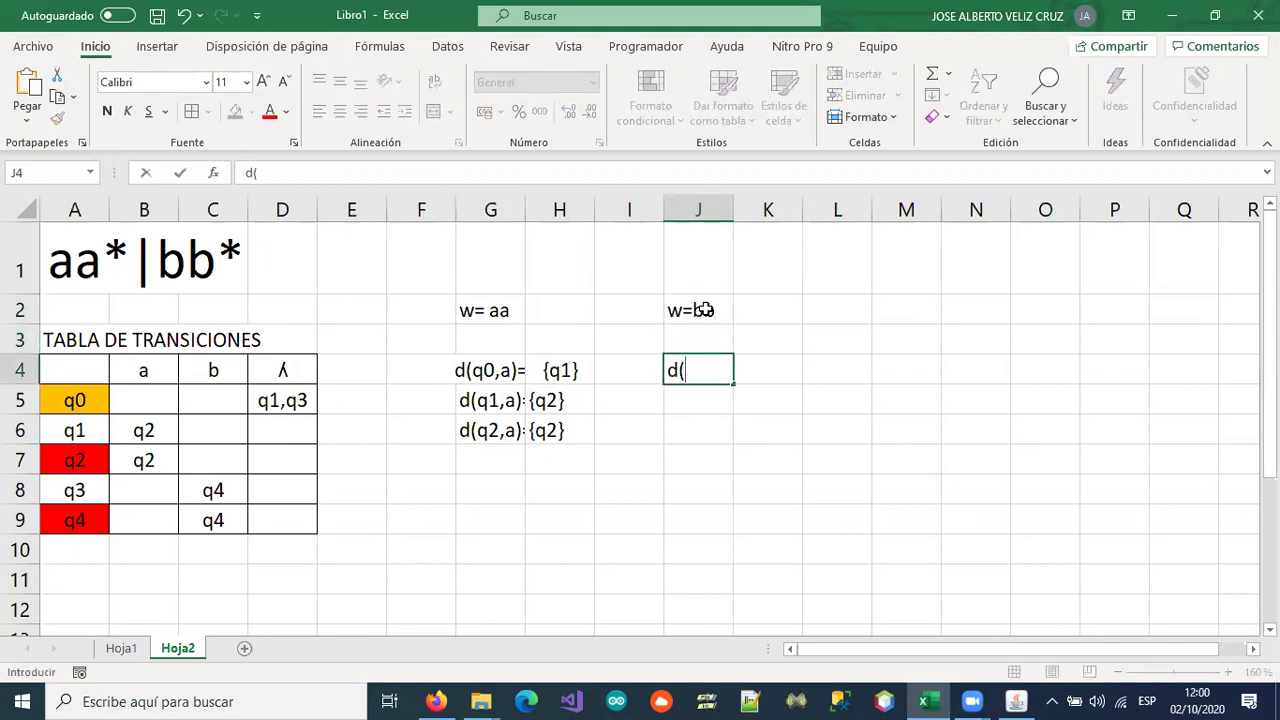
type("q0,b)=")
key("Tab")
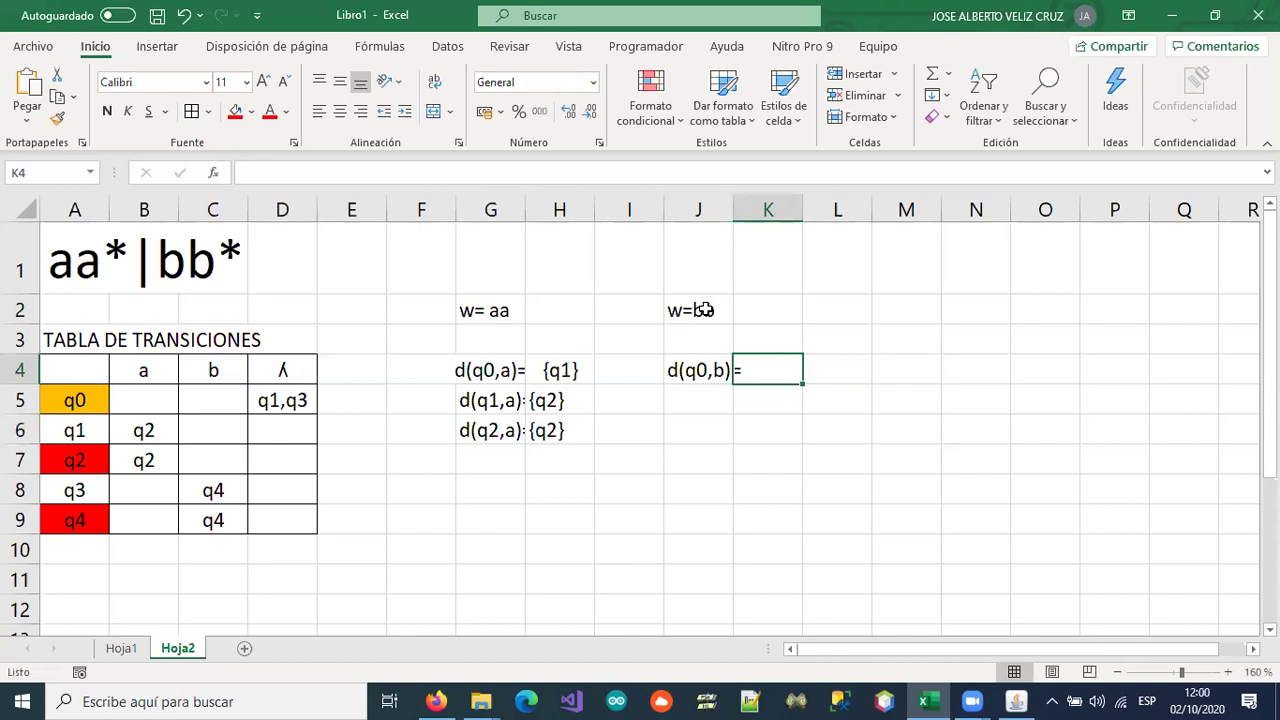
type("{")
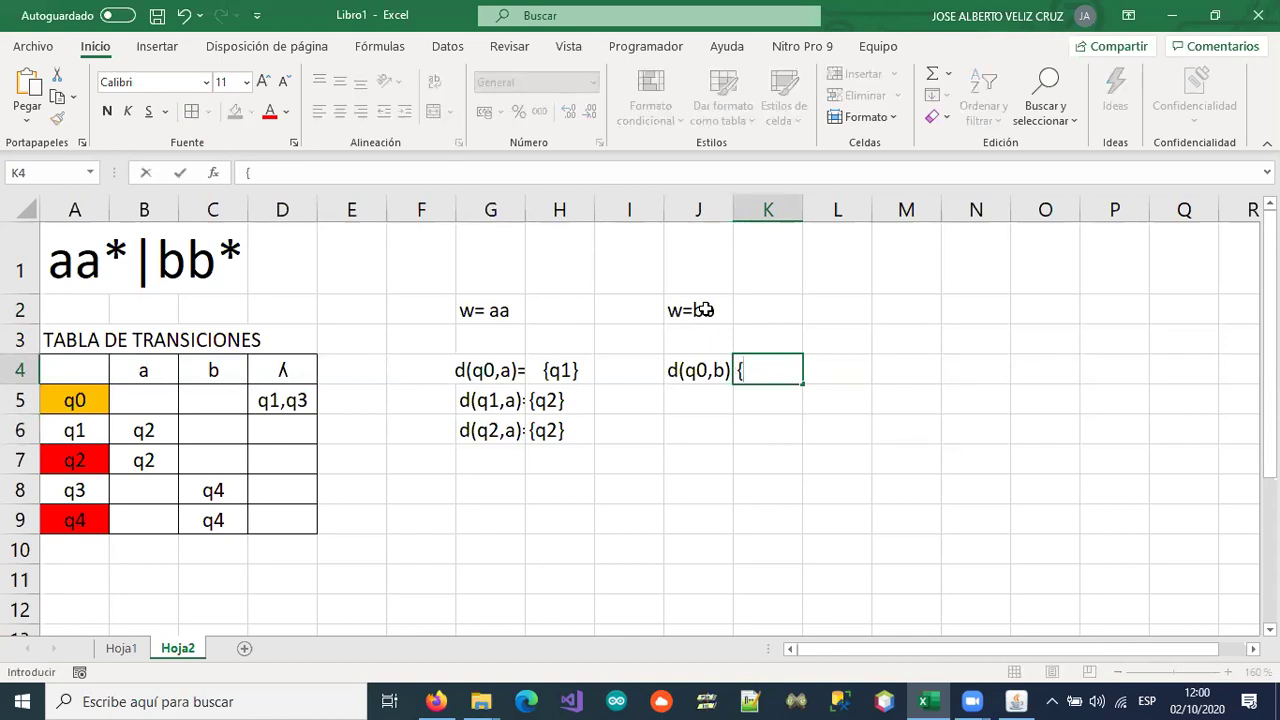
type("q3}")
key("Return")
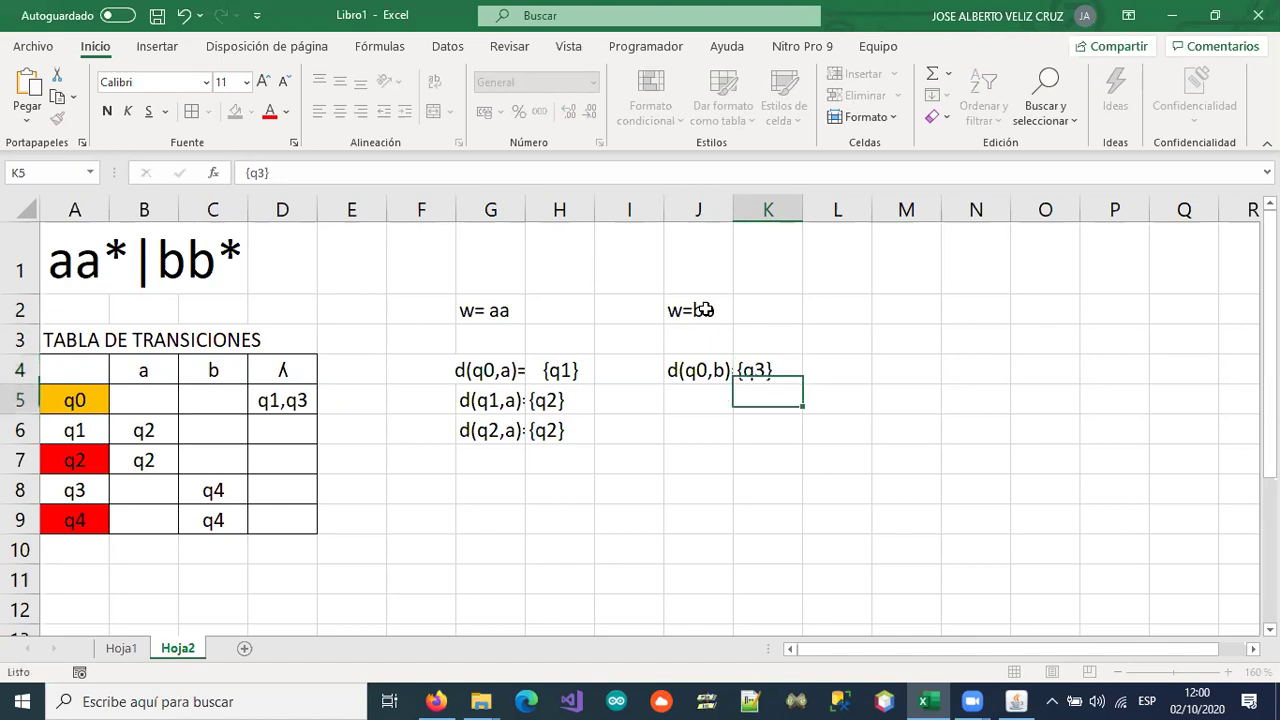
- Check q3's transition in JFLAP, and back in Excel enter d(q3,b)= in cell J5 and {q4} in cell K5
left_click(1016, 701)
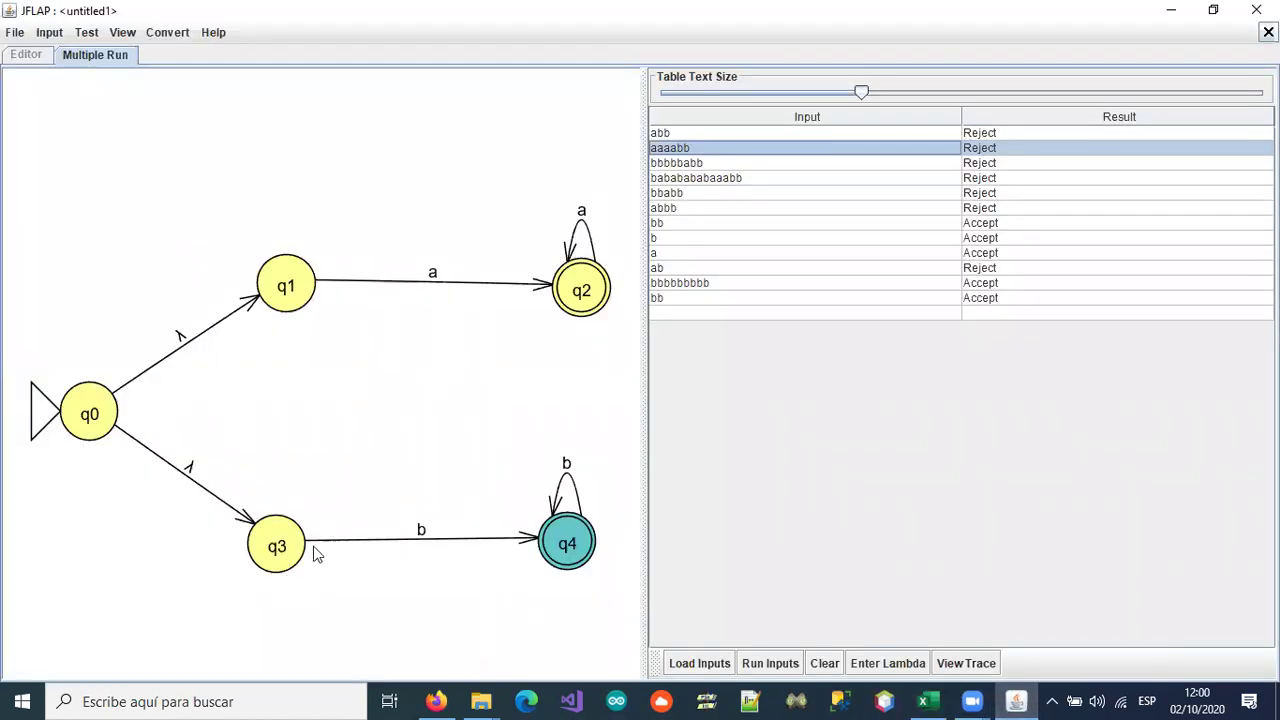
left_click(925, 701)
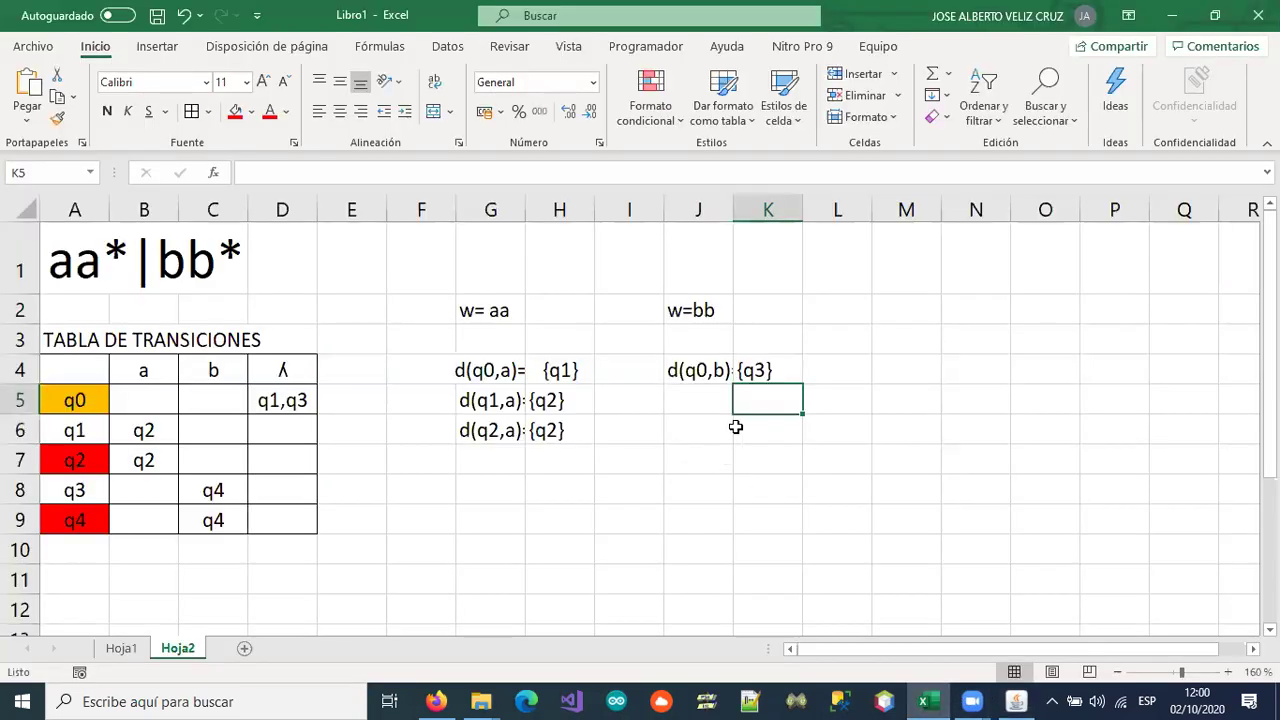
left_click(679, 404)
type("d")
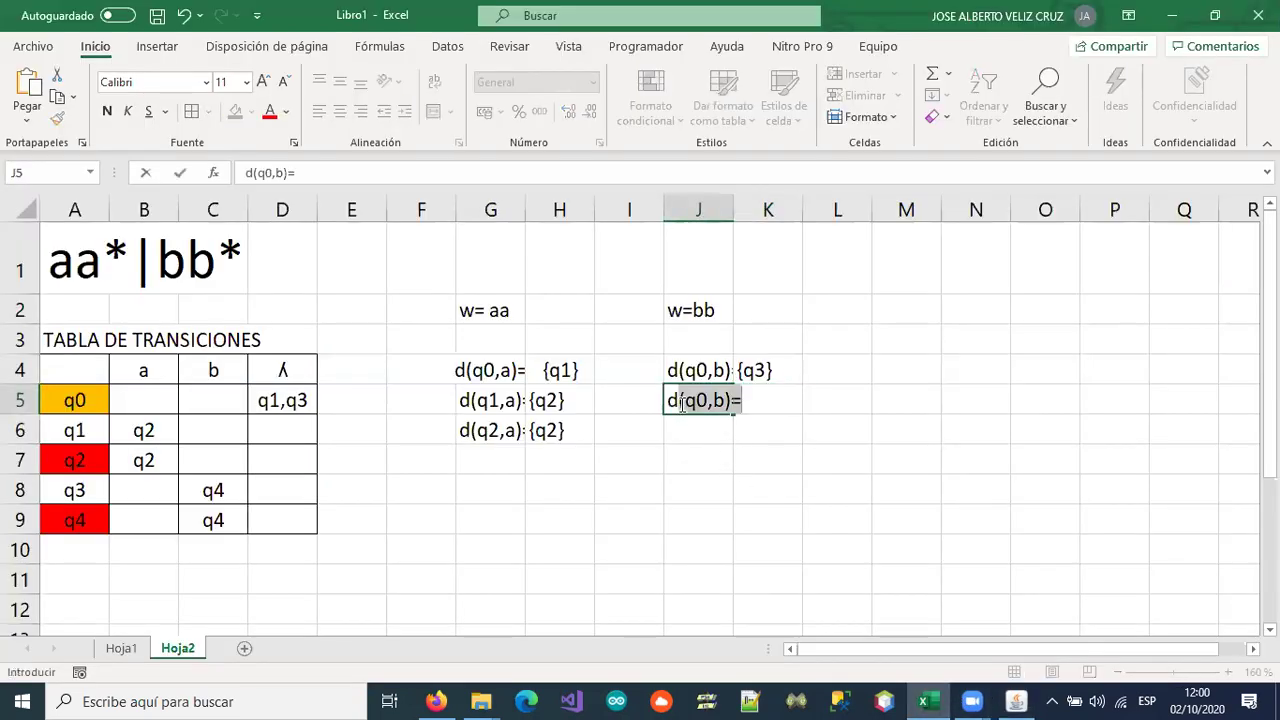
type("(q3,")
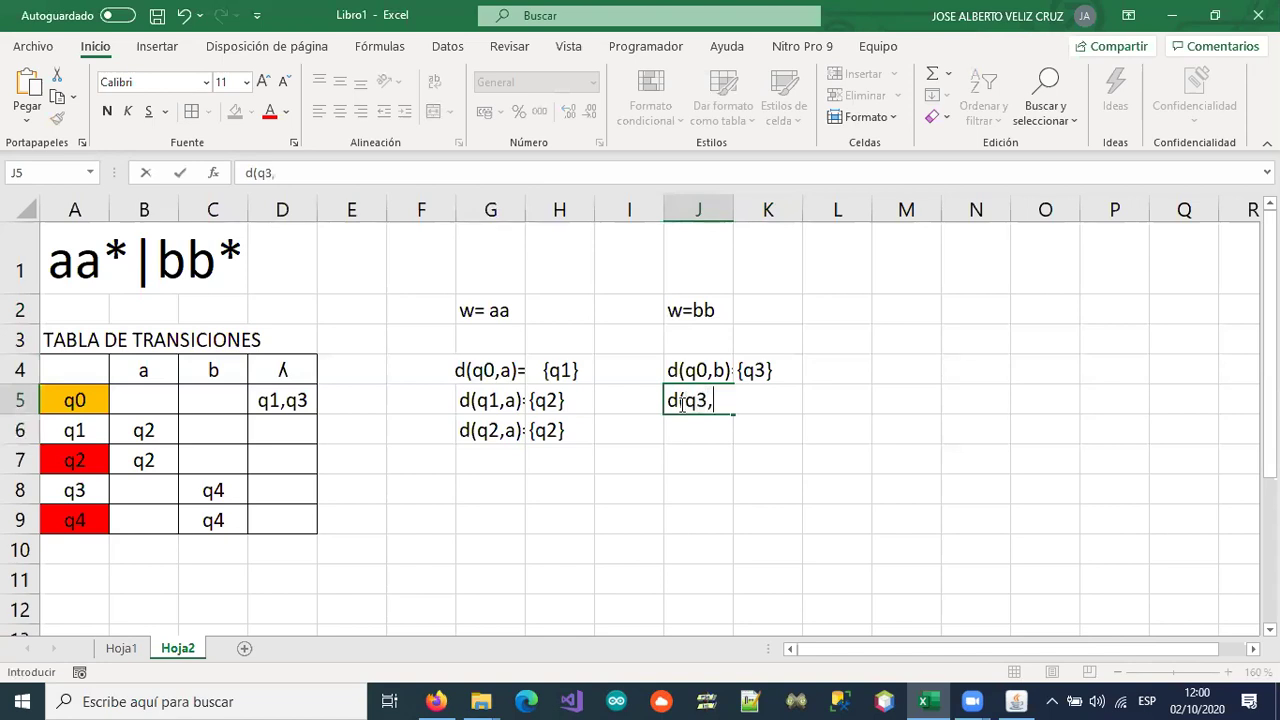
type("b)=")
key("Tab")
type("{q4}")
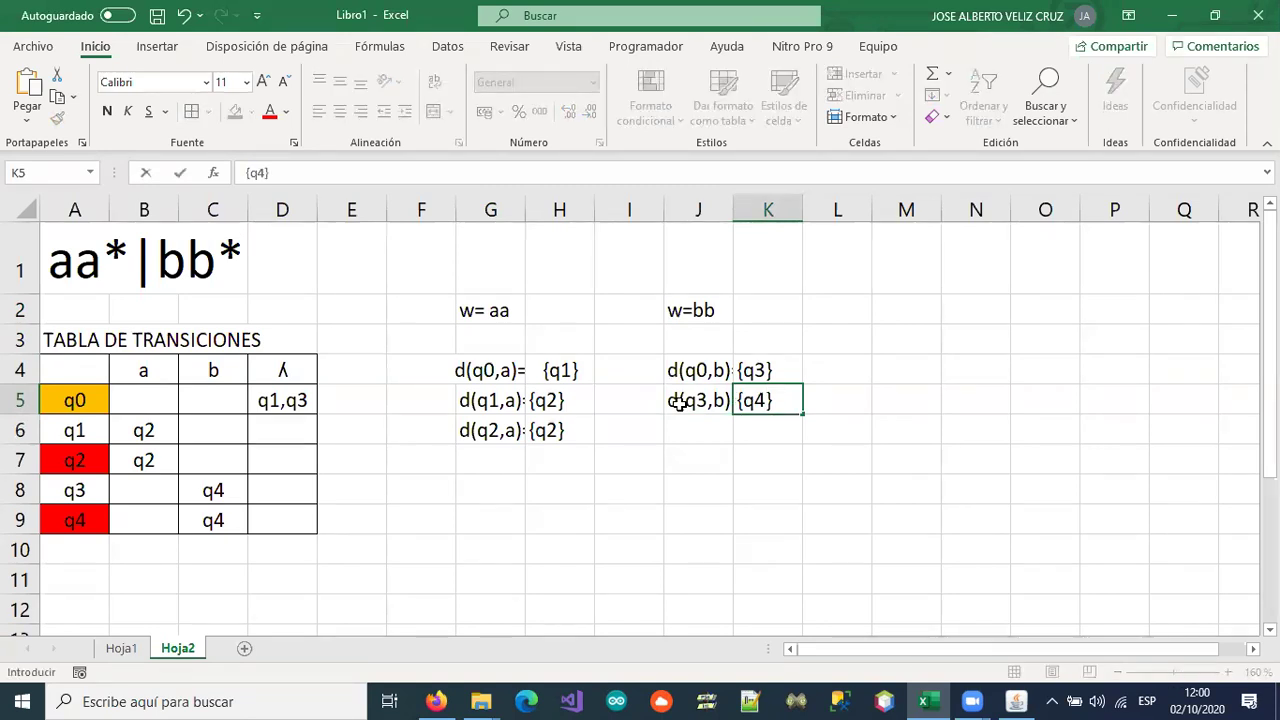
key("Return")
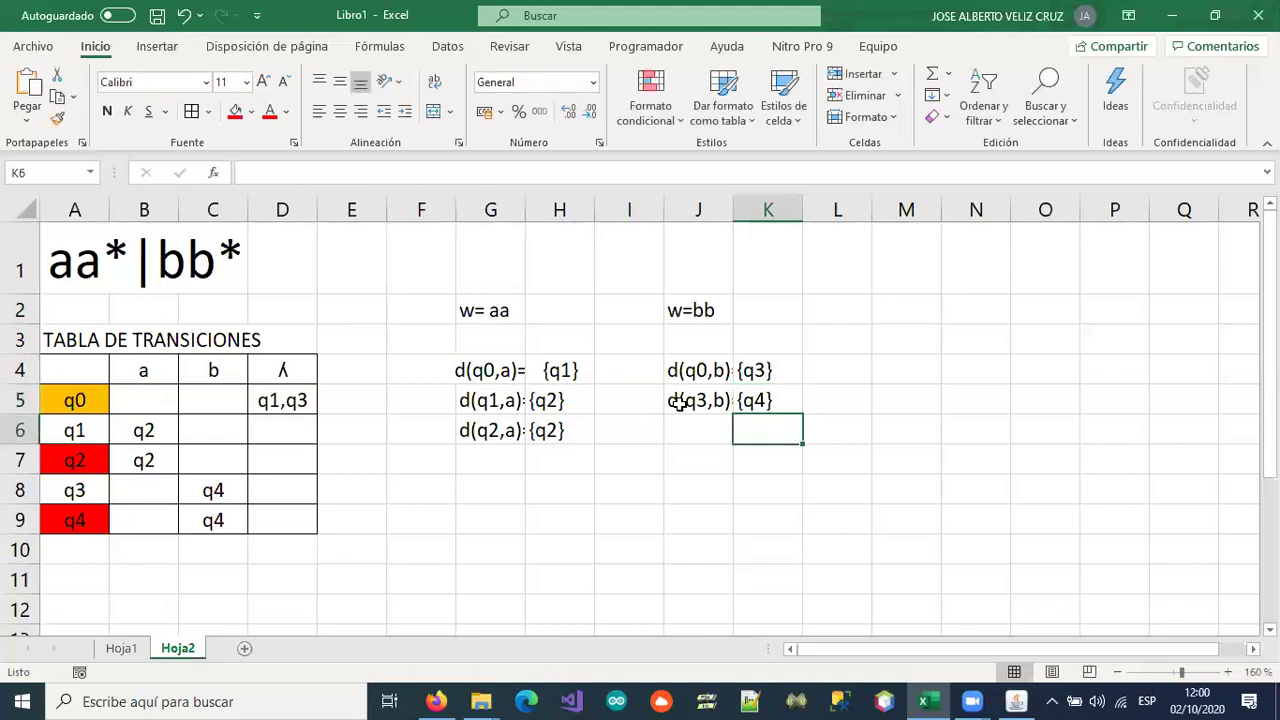
- Add the third transition for string bb, with d(q4,b)= in cell J6 and {q4} in cell K6
key("Left")
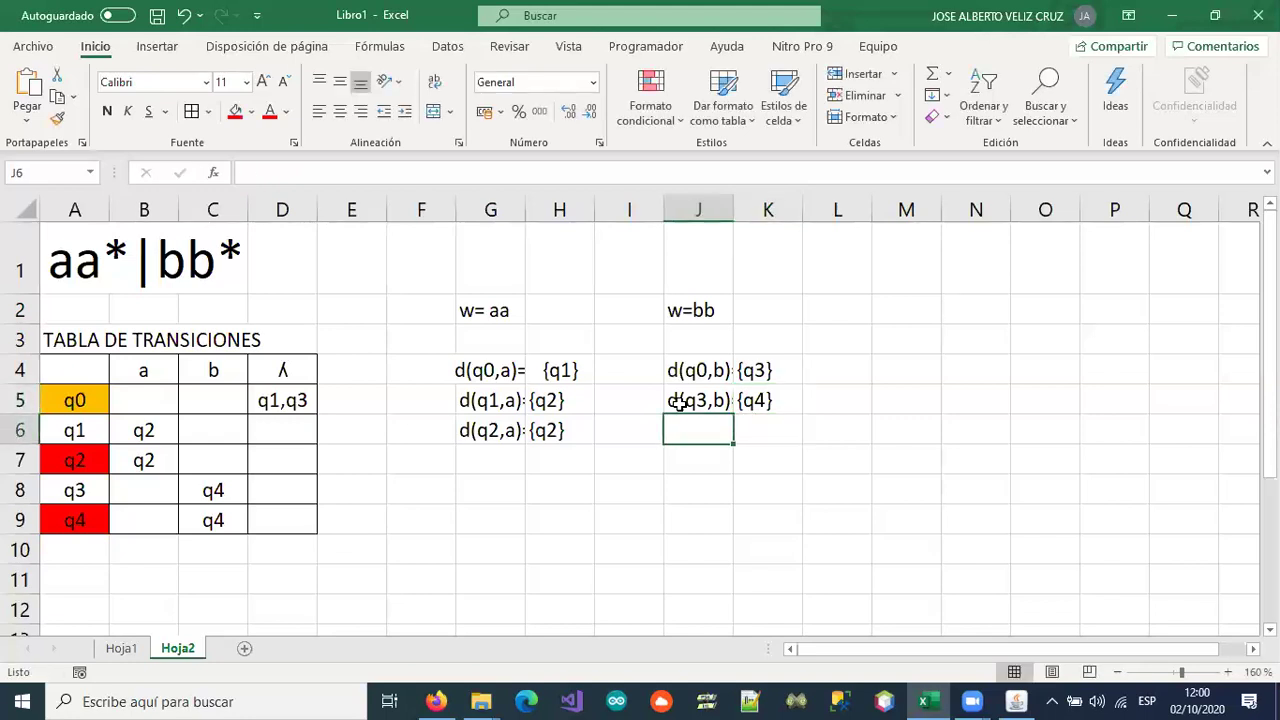
type("d(")
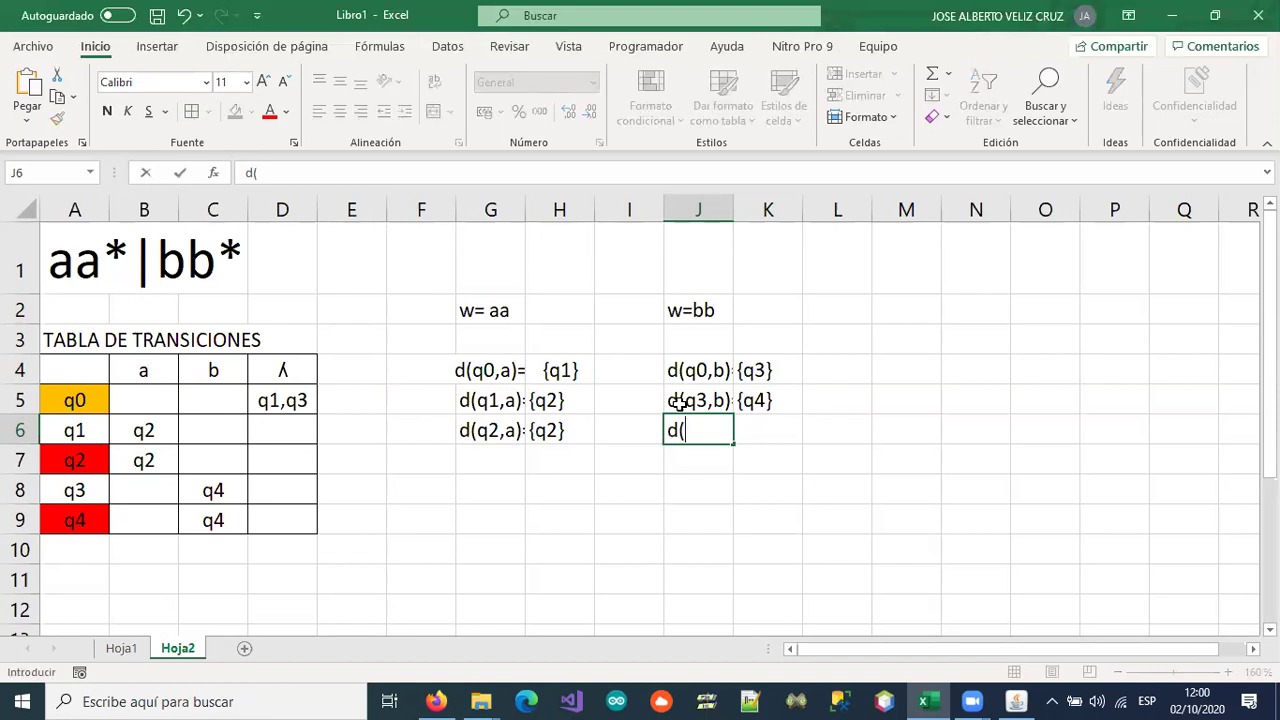
type("q4,b)=")
key("Tab")
type("{q4}")
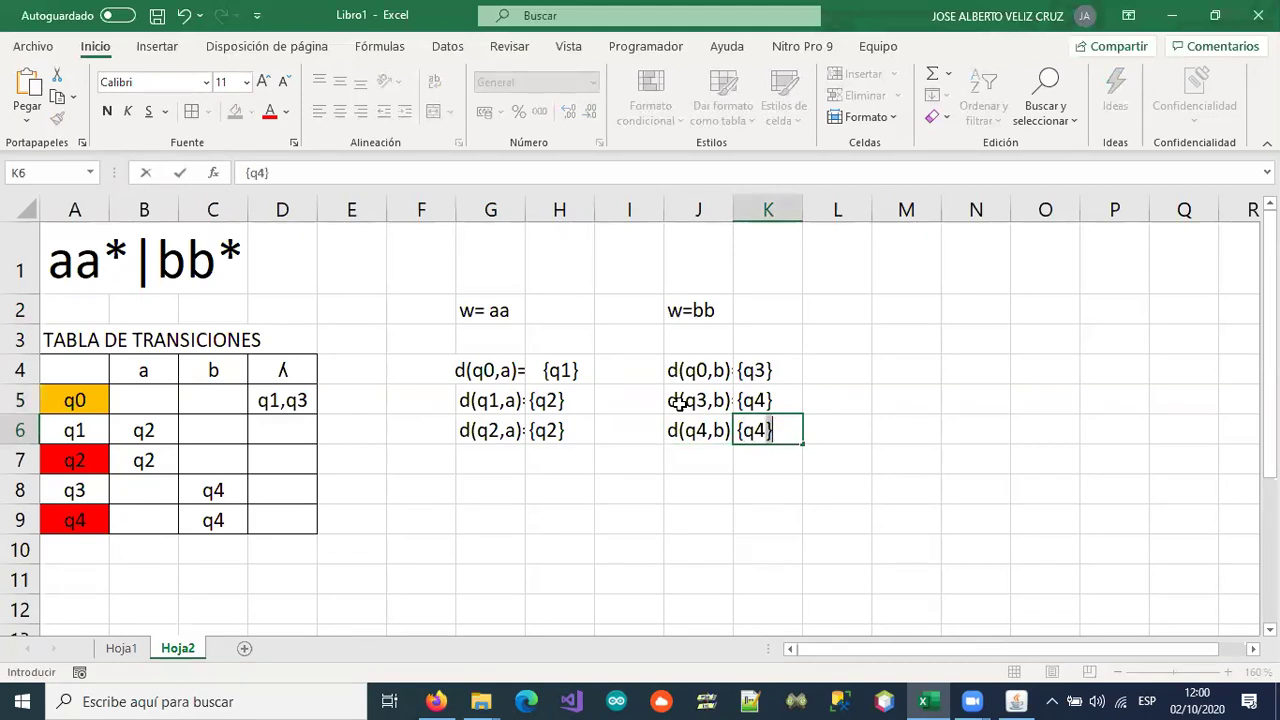
key("Return")
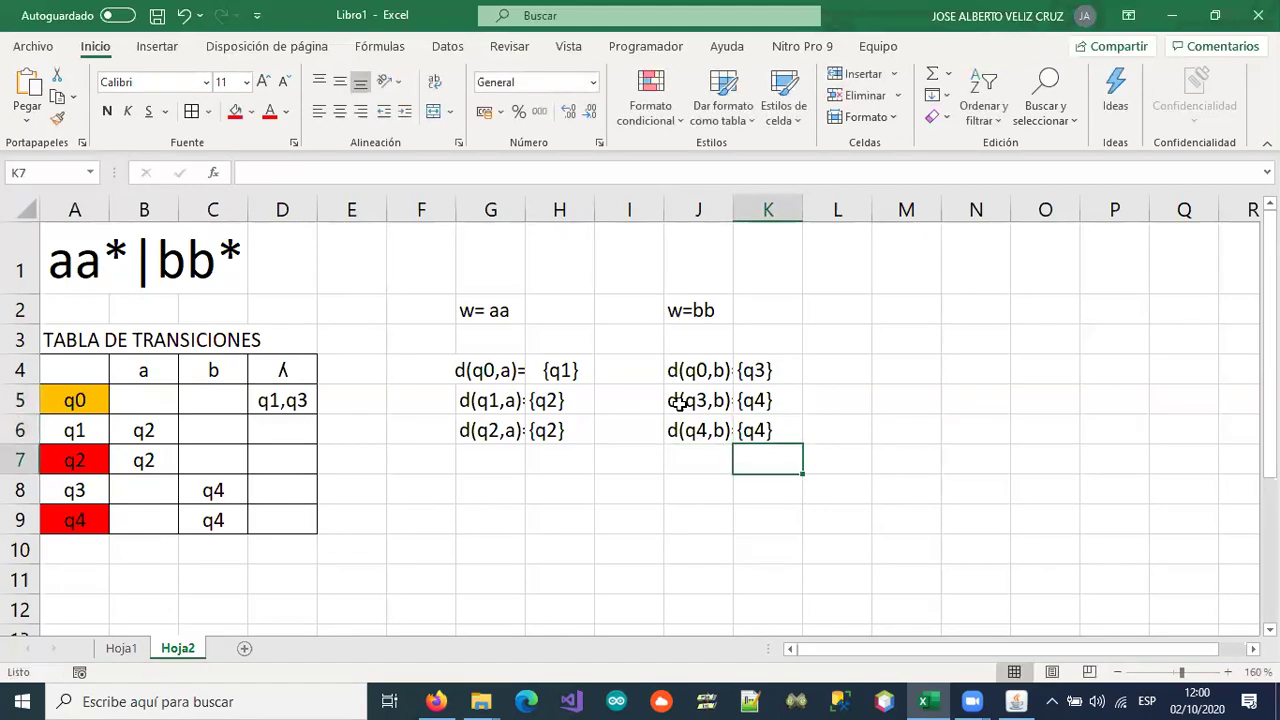
- Compare the last state of each trace, in cells H6 and K6, with the red final states in the transition table
key("Up")
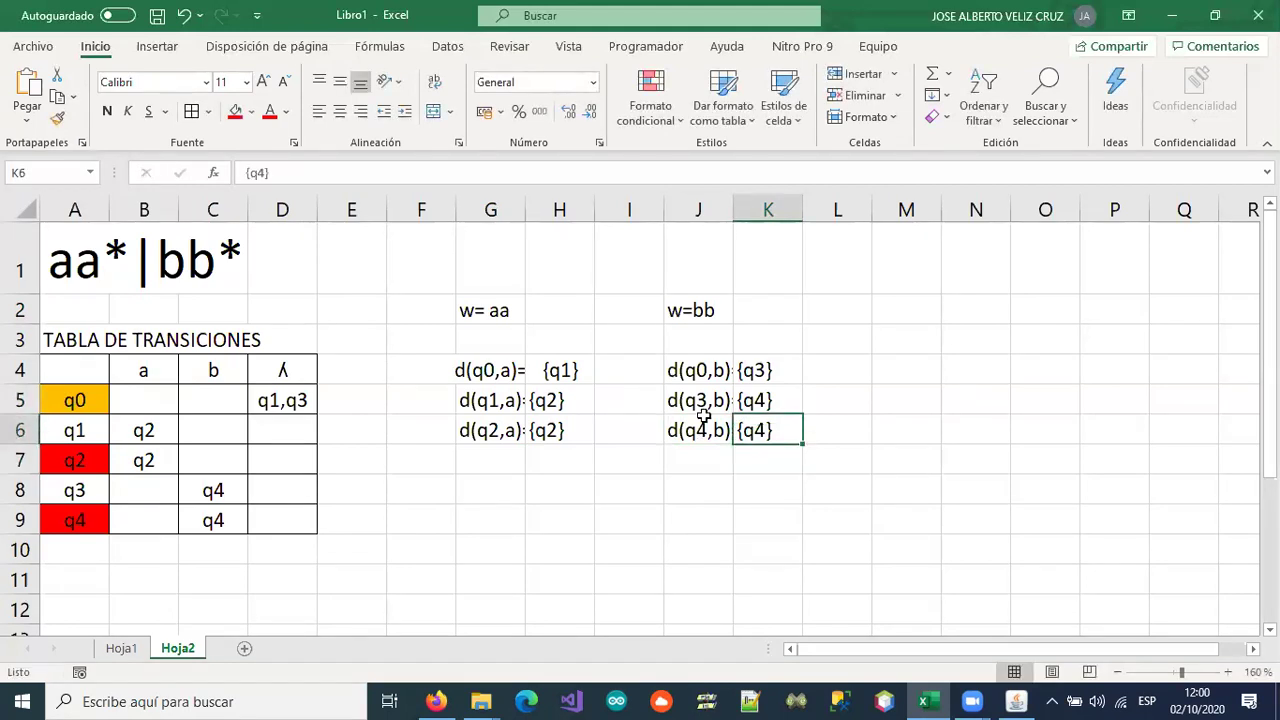
left_click(541, 436)
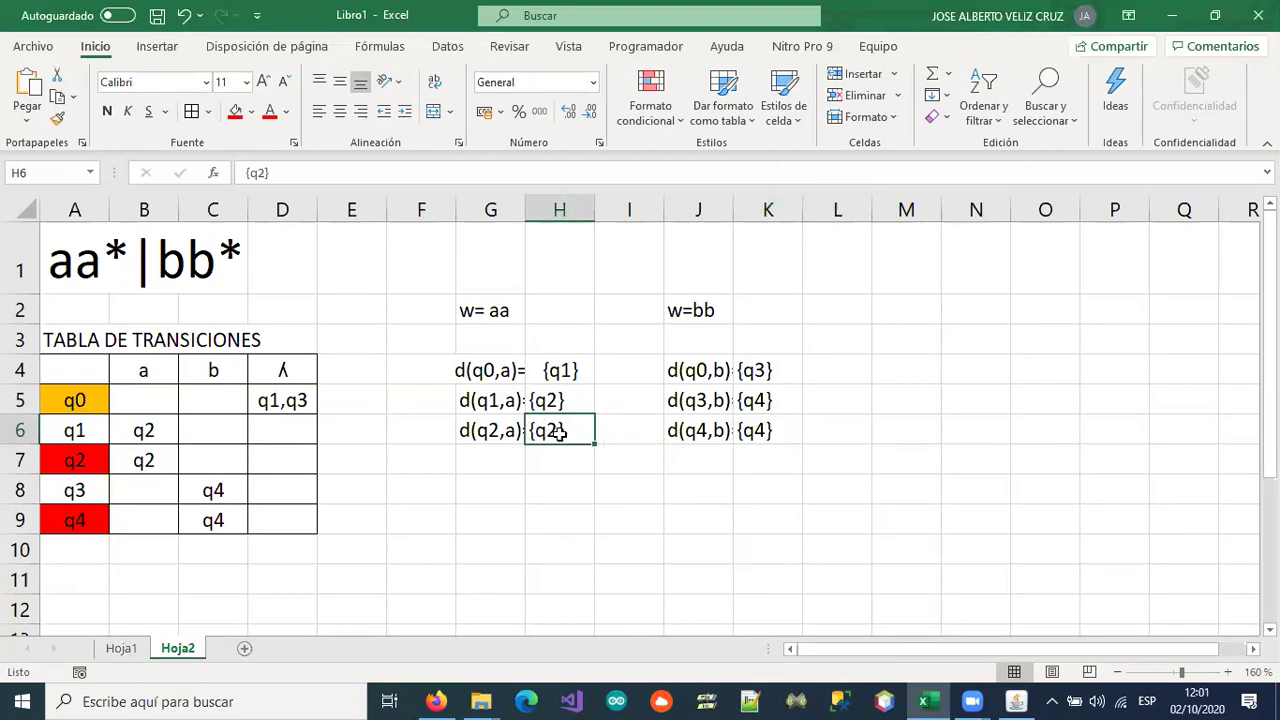
left_click(73, 460)
left_click(745, 432)
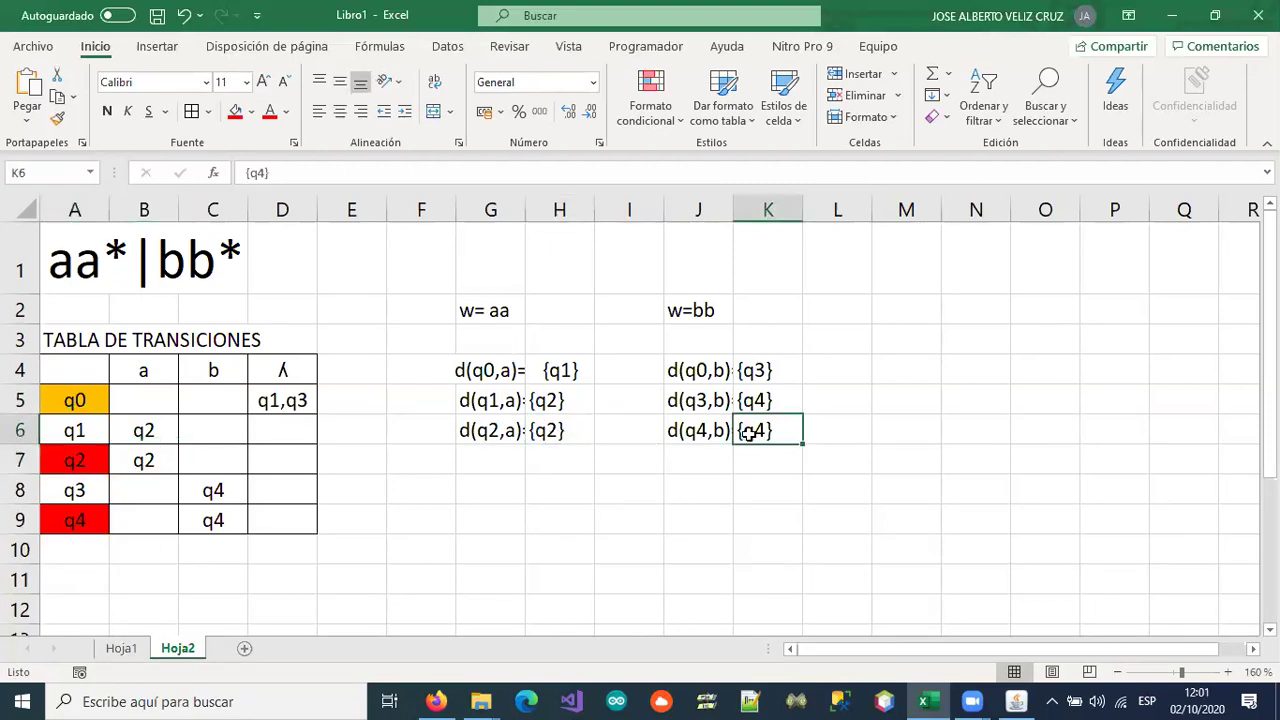
left_click(78, 517)
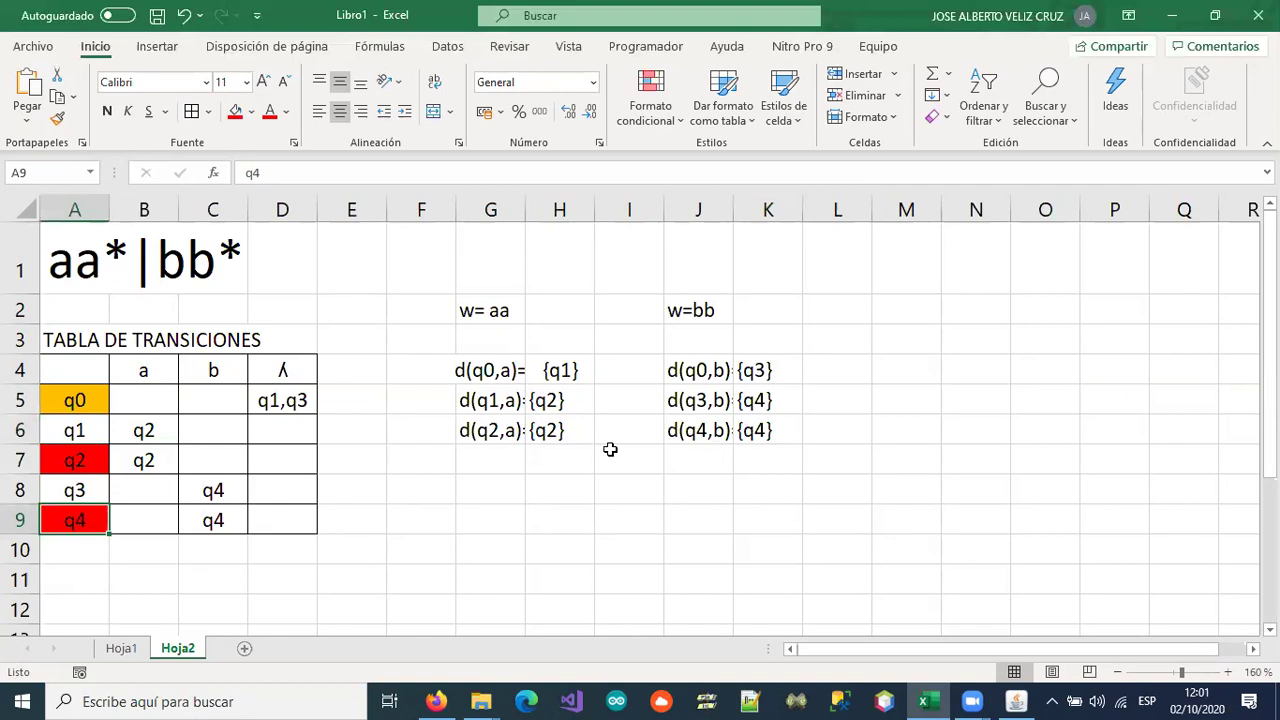
- Check the automaton in JFLAP, and back in Excel review the regular expression, the transition table and both string traces
left_click(1016, 701)
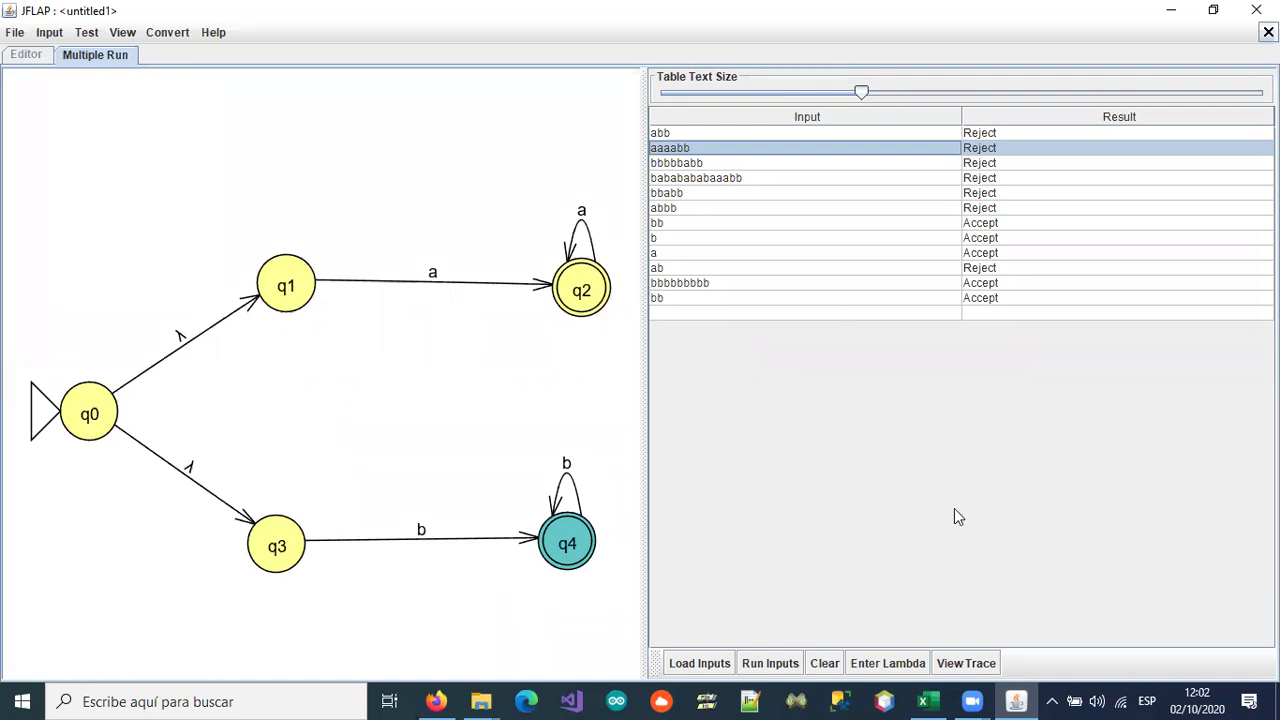
left_click(925, 701)
left_click_drag(64, 256, 300, 265)
left_click(406, 467)
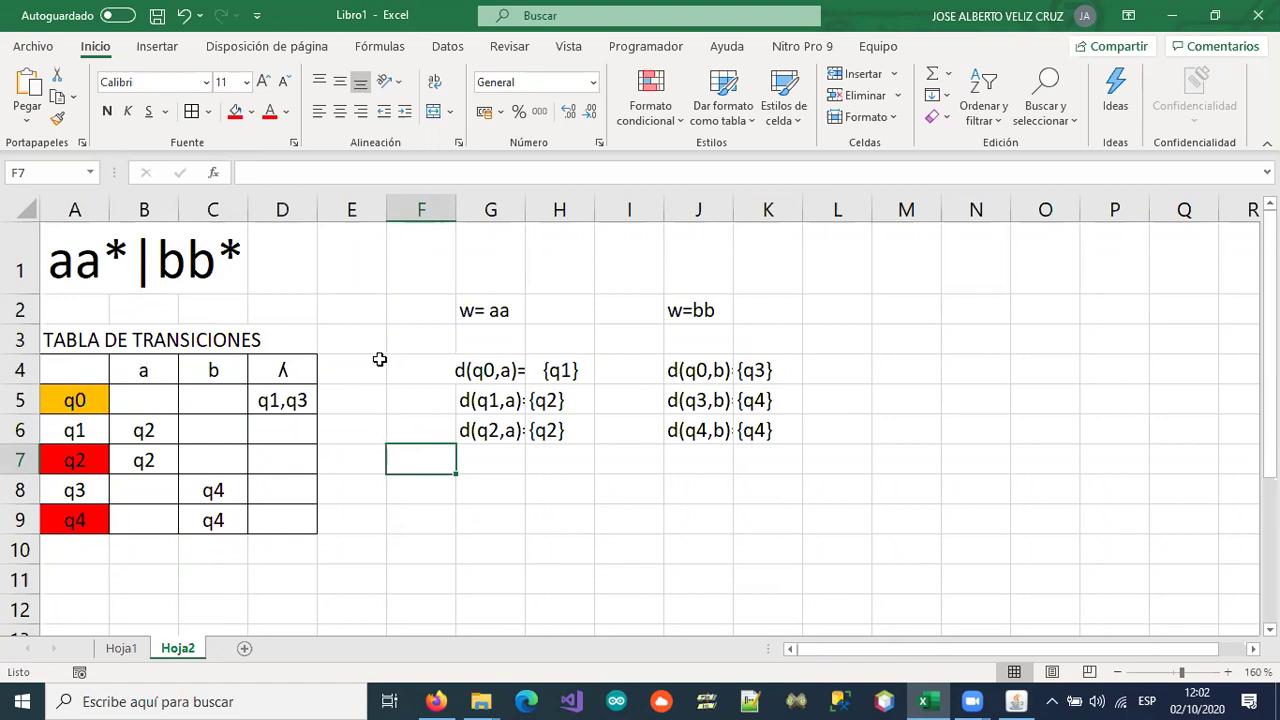
left_click_drag(49, 369, 266, 524)
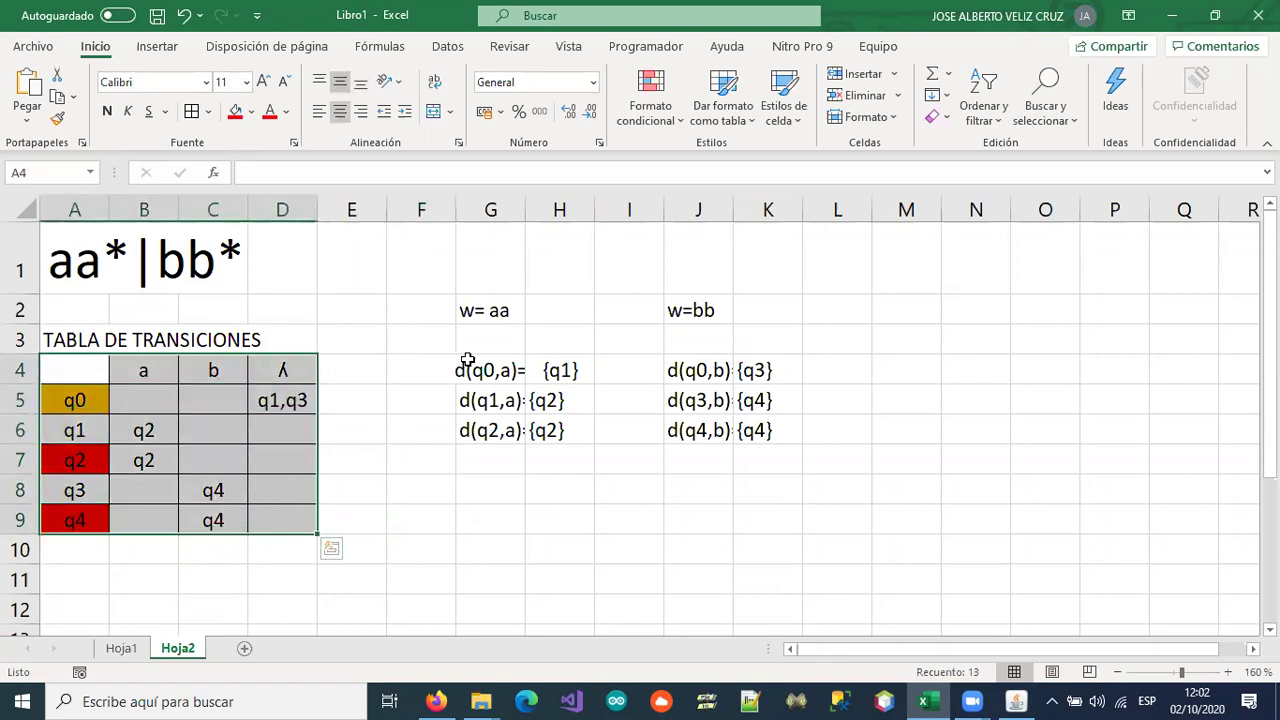
left_click_drag(470, 370, 745, 445)
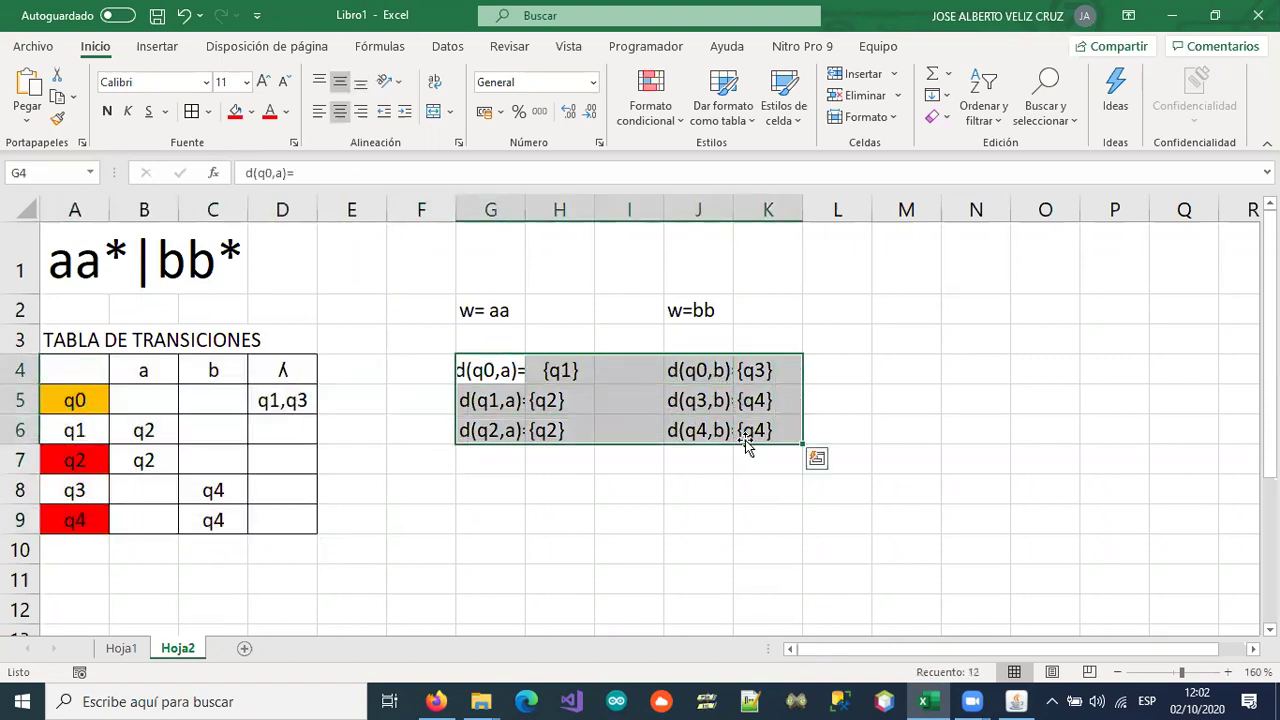
left_click(479, 480)
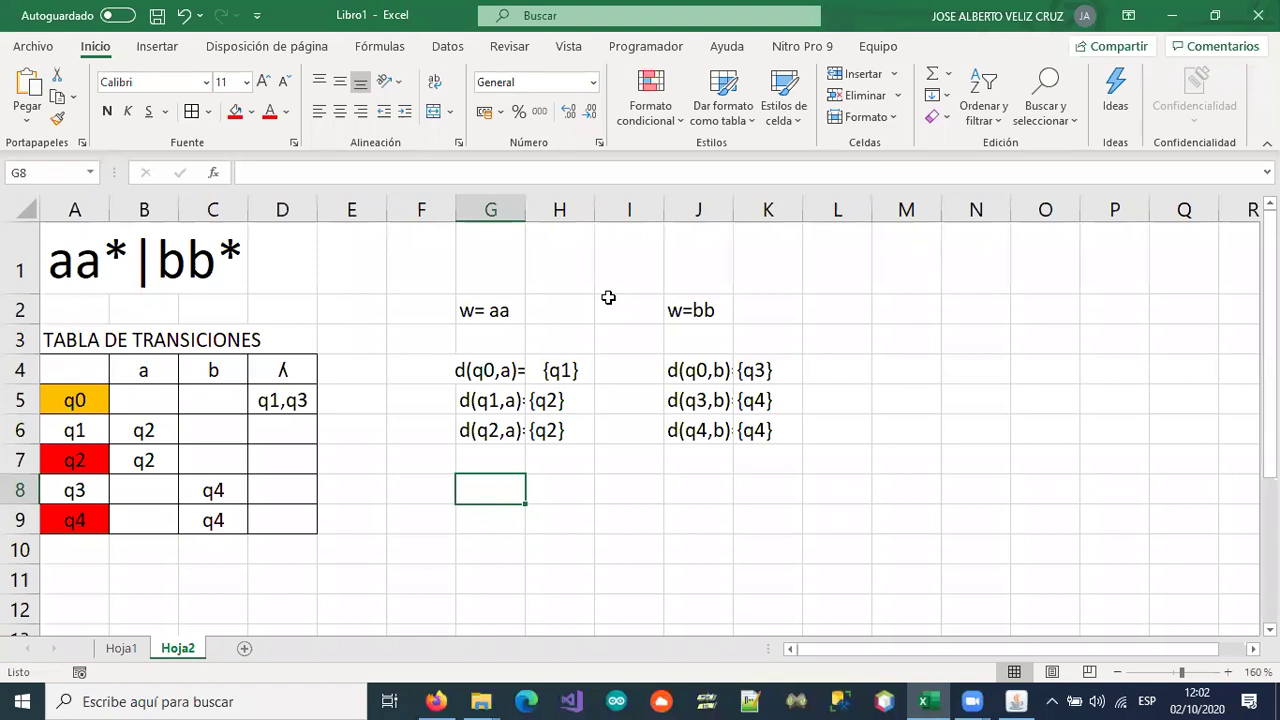
- Switch to JFLAP and examine the multiple-run result for the input string a
left_click(1015, 700)
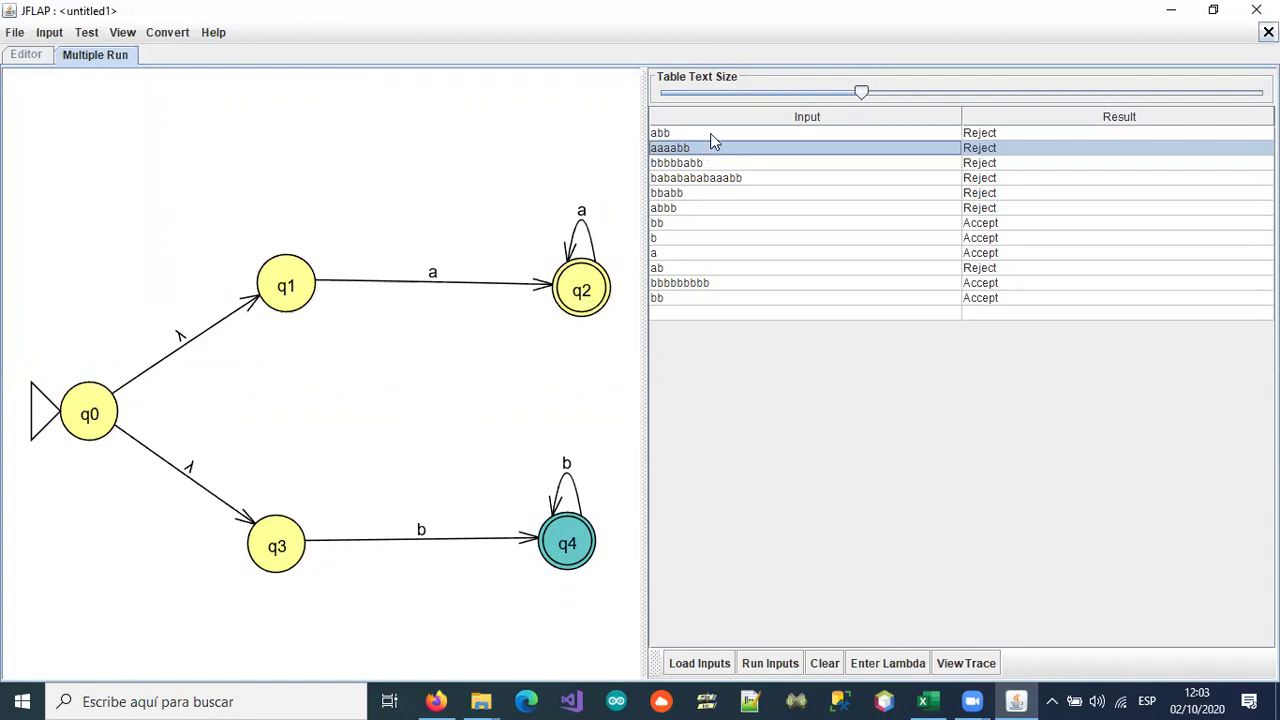
left_click(654, 255)
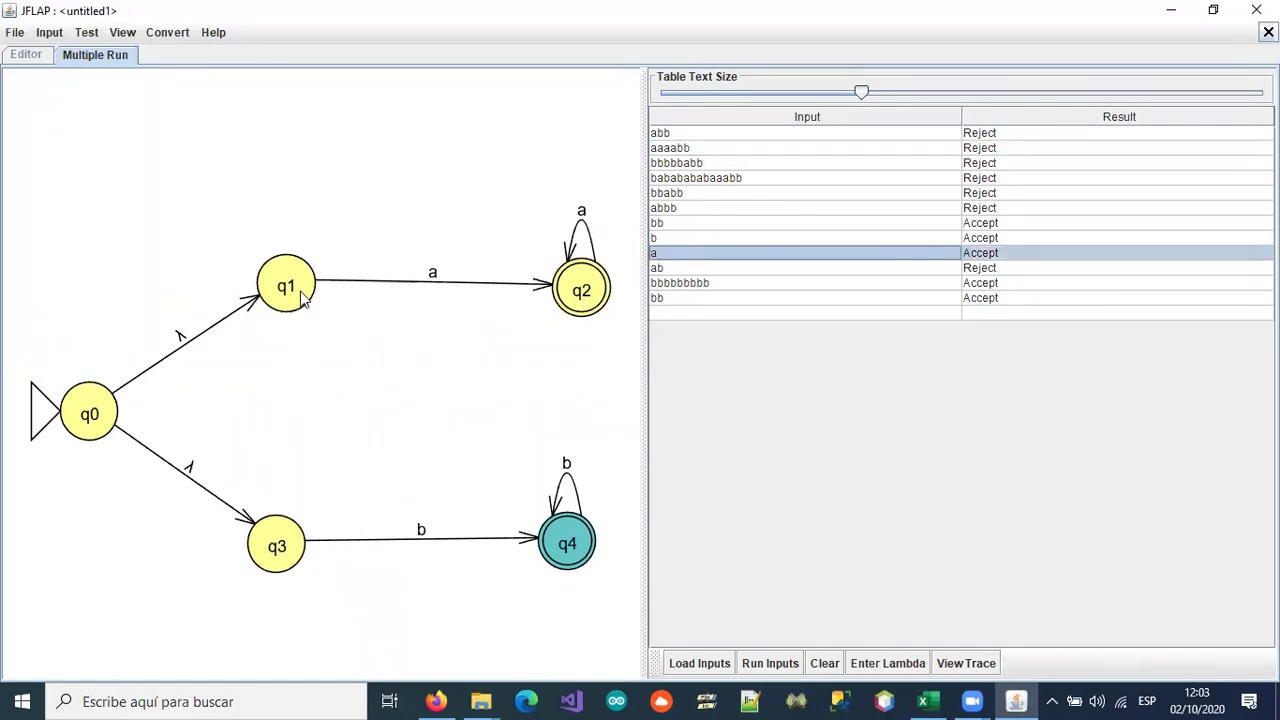